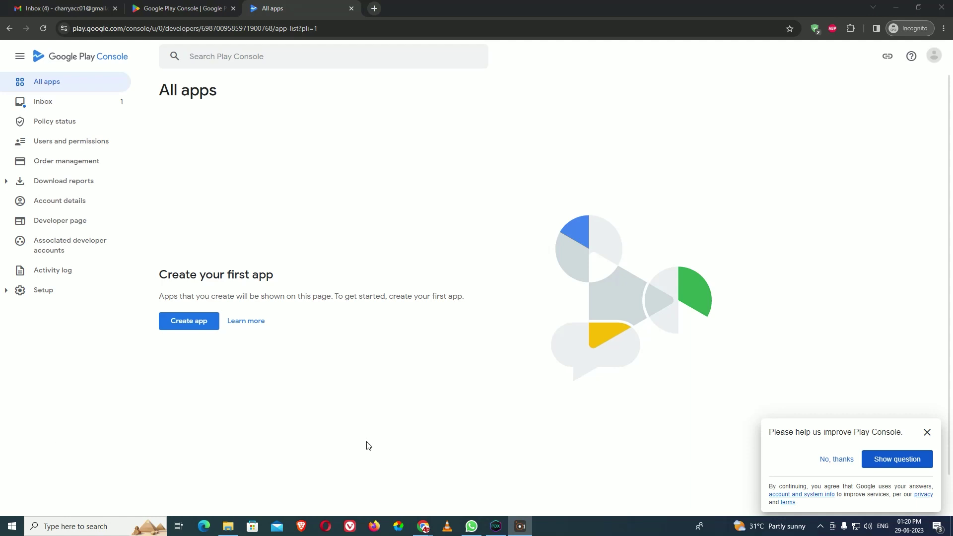
Open the New Text Document (2) file from the app publish folder and copy the app name All Video Downloader
{"action": "left_click", "coordinate": [228, 527]}
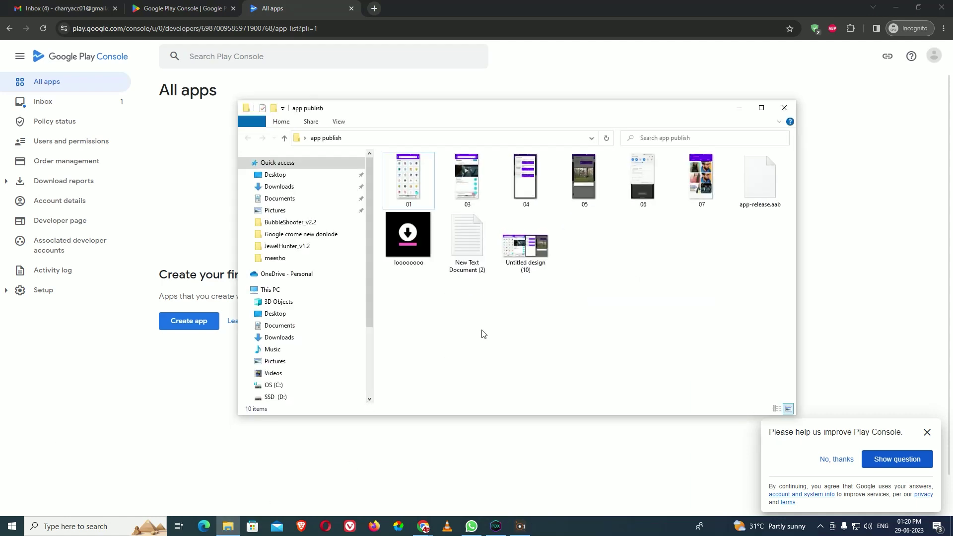
{"action": "double_click", "coordinate": [470, 254]}
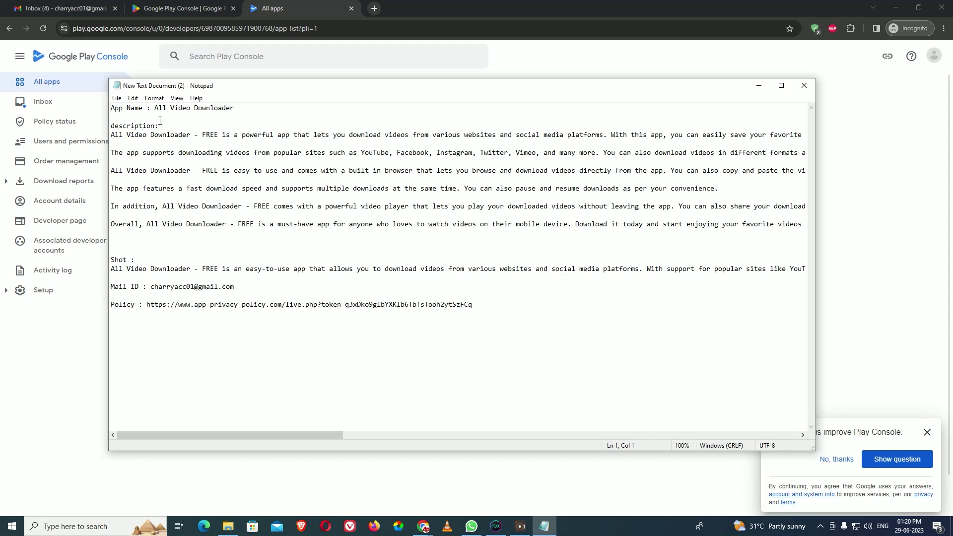
{"action": "left_click_drag", "start_coordinate": [154, 108], "coordinate": [235, 111]}
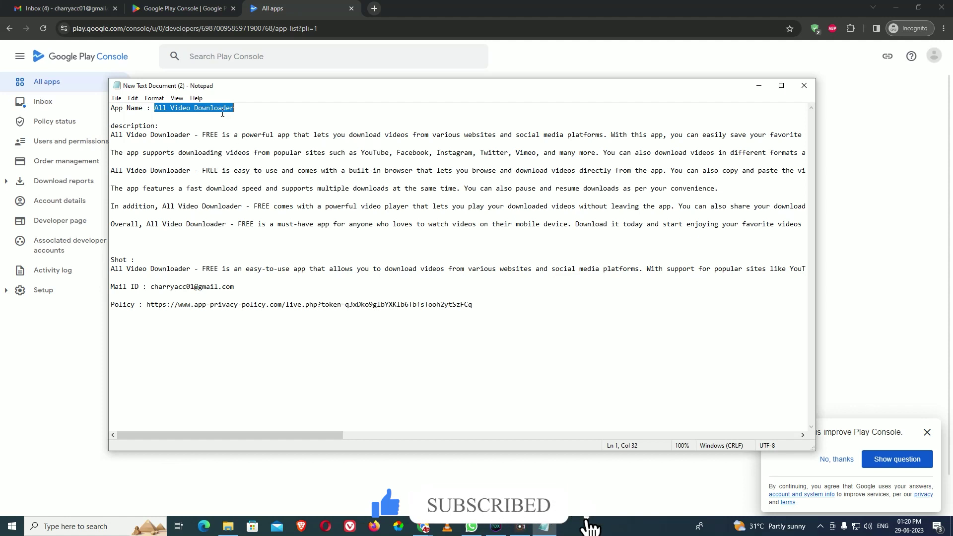
{"action": "right_click", "coordinate": [222, 114]}
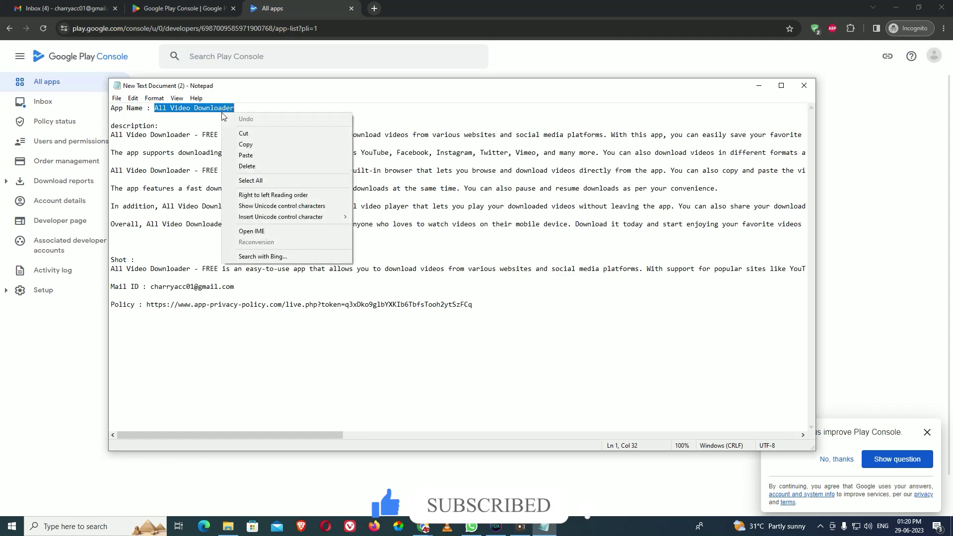
{"action": "left_click", "coordinate": [234, 140]}
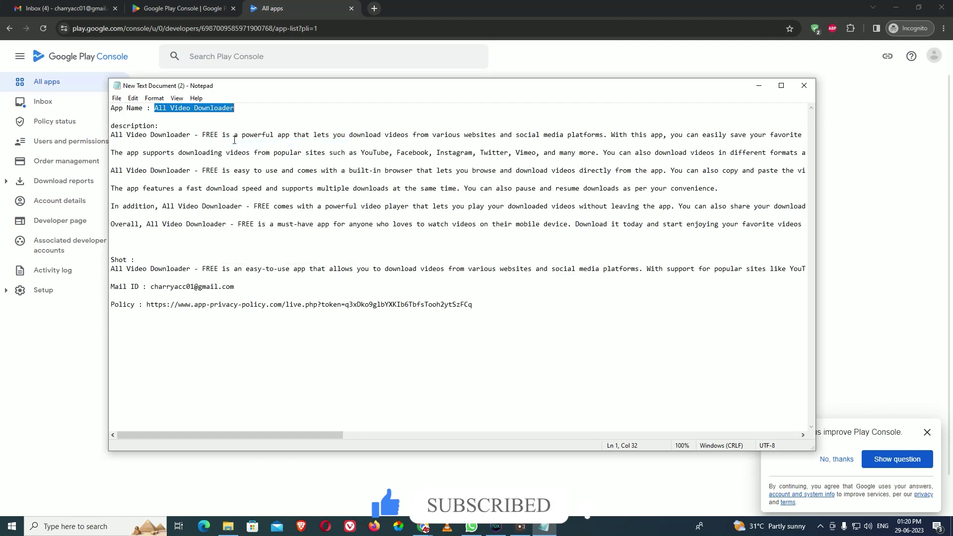
Switch back to Google Play Console, start creating a new app and enter All Video Downloader as its name
{"action": "left_click", "coordinate": [514, 63]}
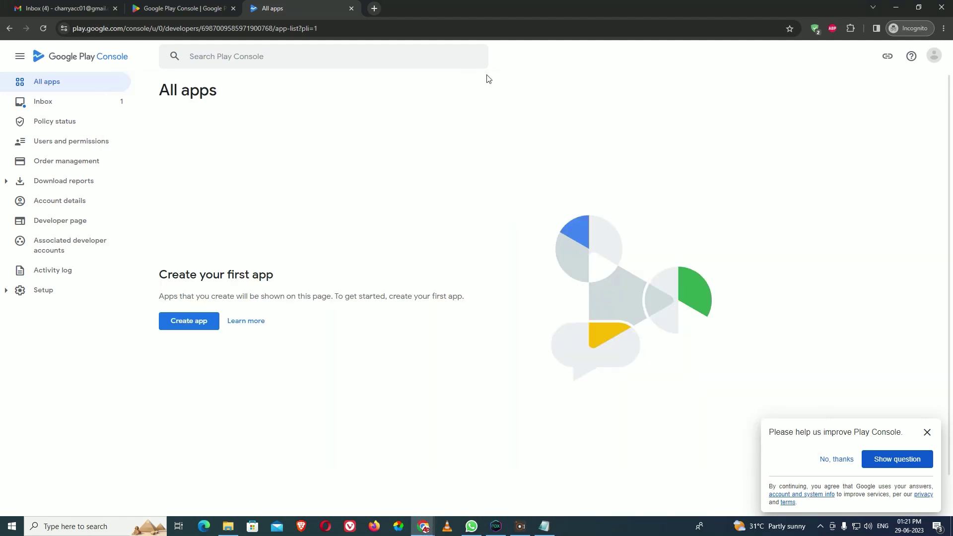
{"action": "left_click", "coordinate": [200, 323]}
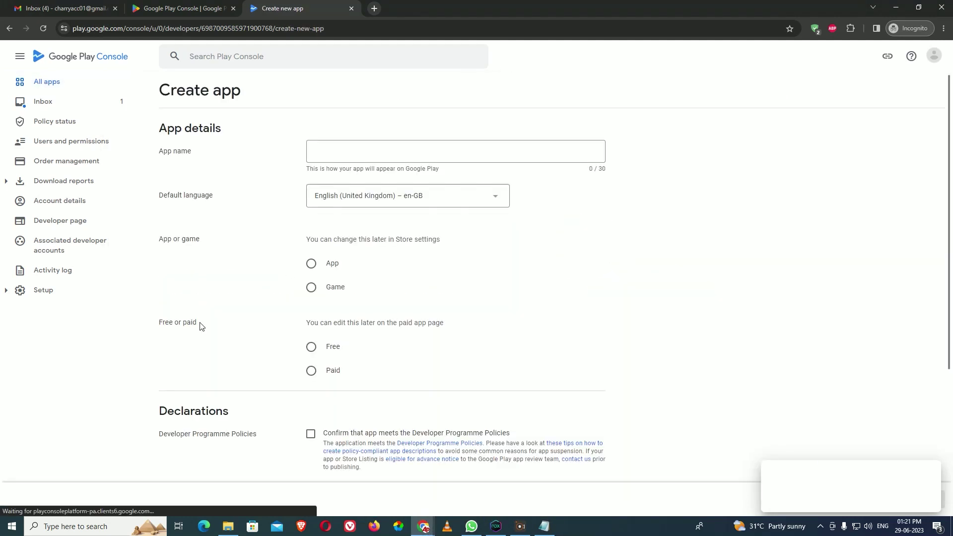
{"action": "left_click", "coordinate": [328, 151]}
{"action": "right_click", "coordinate": [329, 150]}
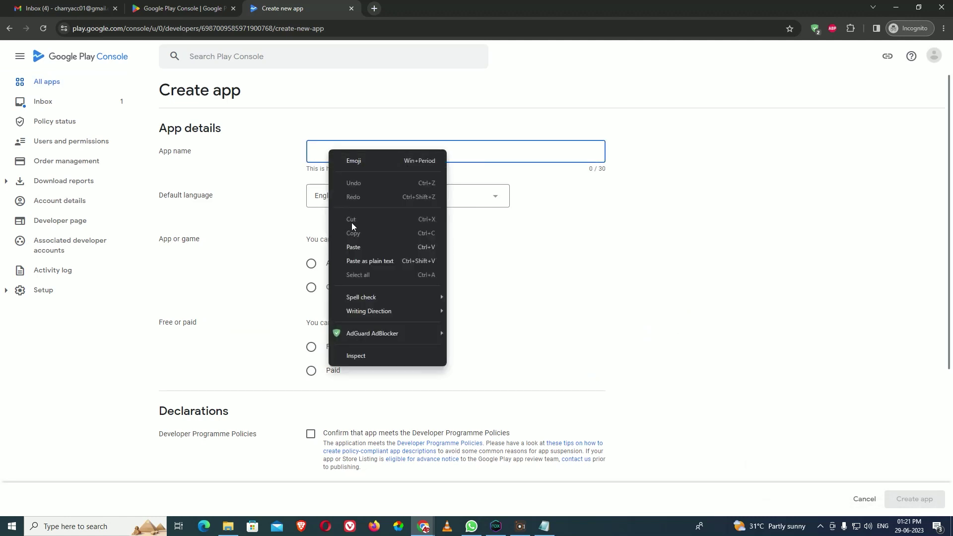
{"action": "left_click", "coordinate": [343, 247]}
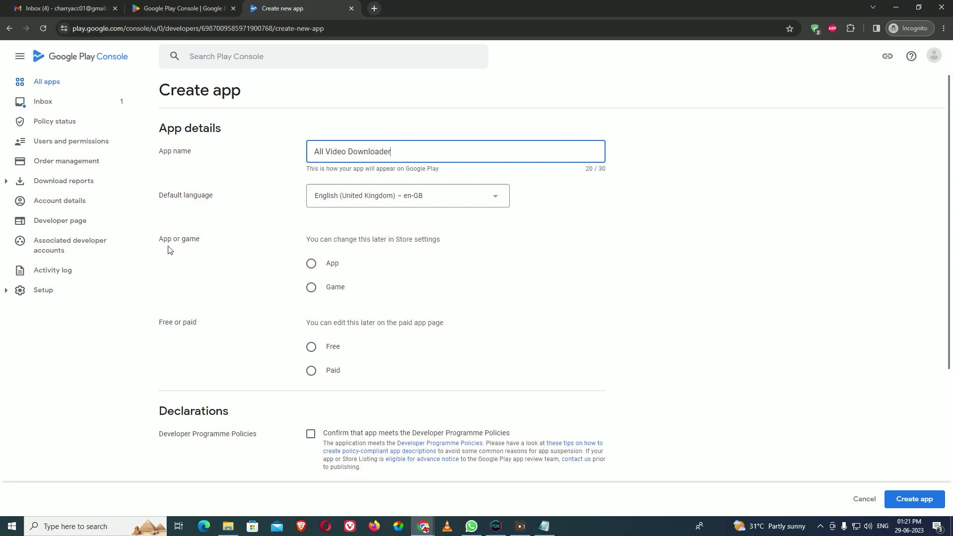
Set the new entry's type to App and its pricing to Free
{"action": "left_click_drag", "start_coordinate": [160, 248], "coordinate": [205, 250]}
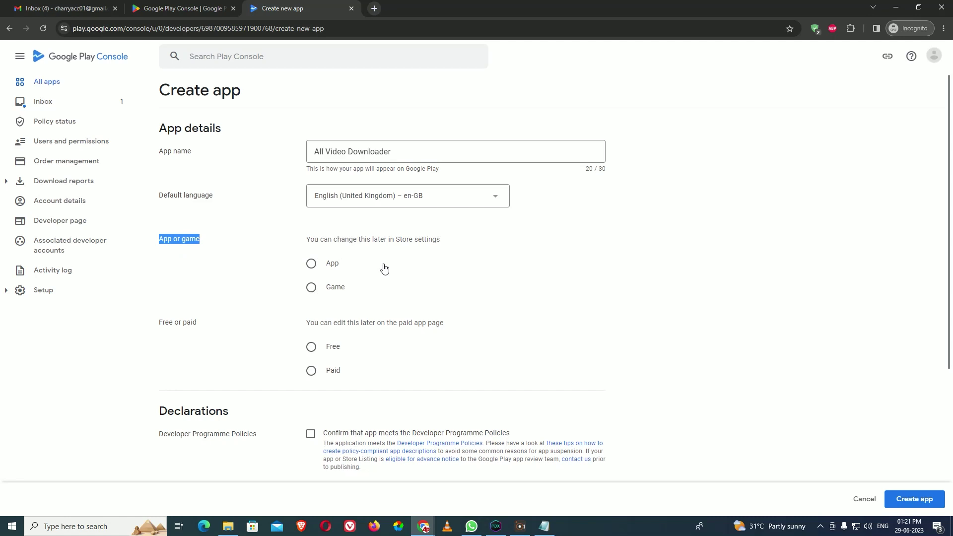
{"action": "left_click", "coordinate": [241, 268]}
{"action": "left_click", "coordinate": [311, 264]}
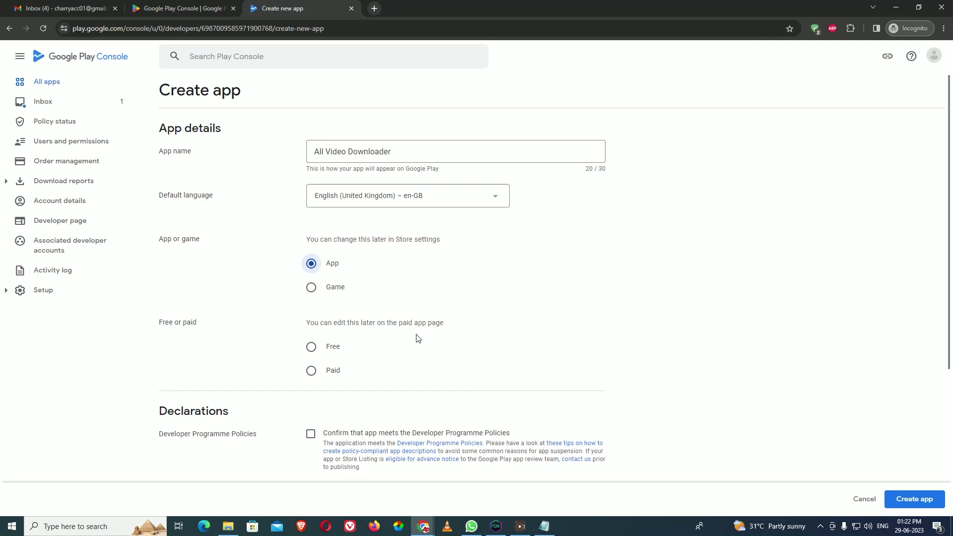
{"action": "left_click", "coordinate": [317, 347]}
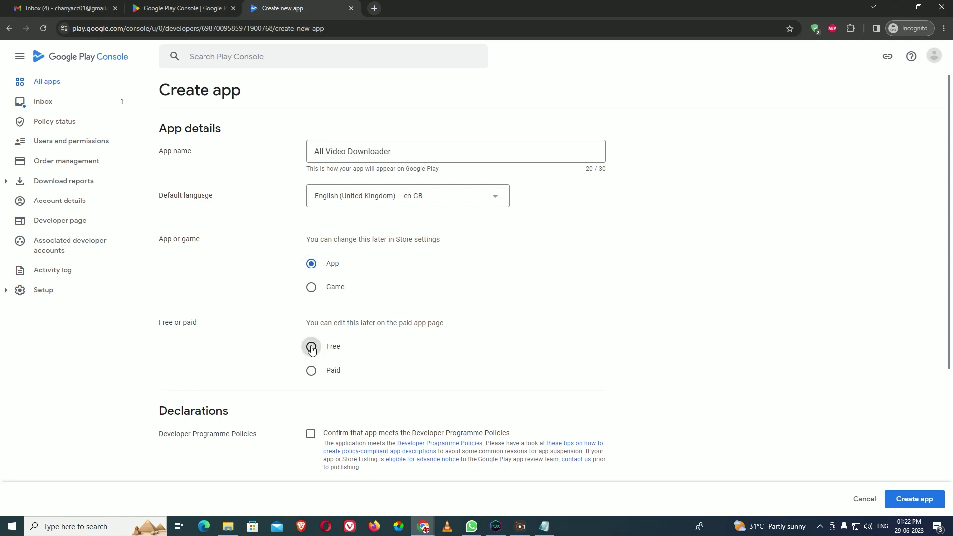
Accept the Developer Programme Policies, Play app signing and US export laws declarations, and create the app
{"action": "scroll", "coordinate": [387, 344], "scroll_direction": "down", "scroll_amount": 4}
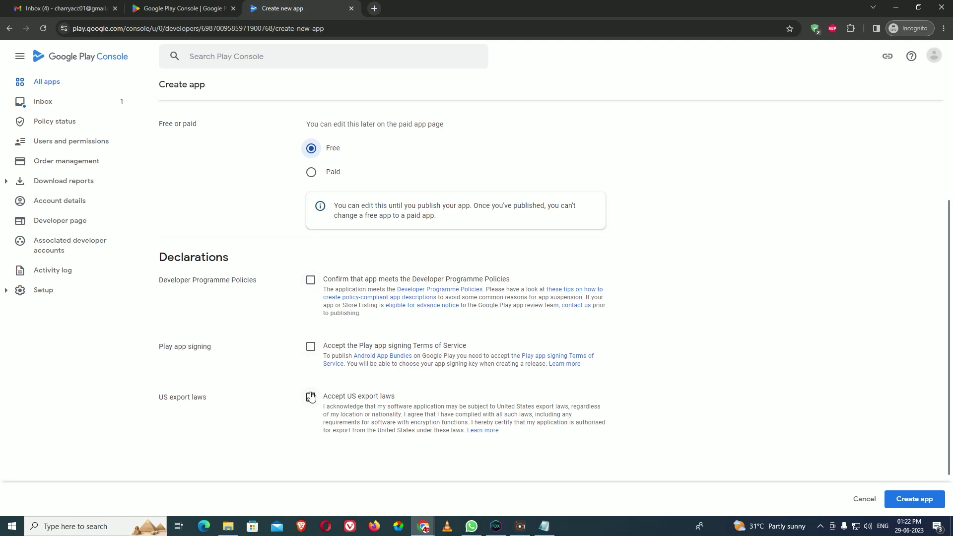
{"action": "left_click", "coordinate": [310, 281]}
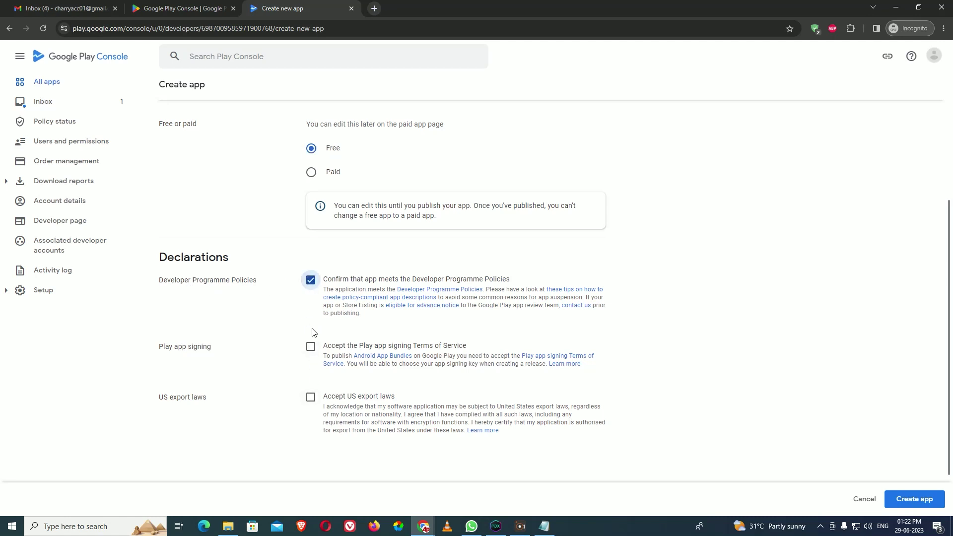
{"action": "left_click", "coordinate": [311, 347]}
{"action": "left_click", "coordinate": [311, 397]}
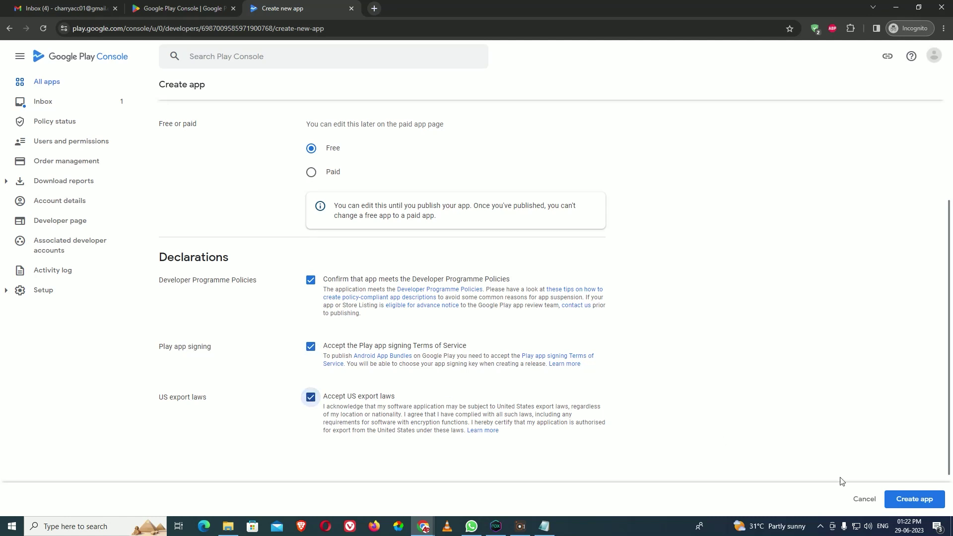
{"action": "left_click", "coordinate": [926, 503]}
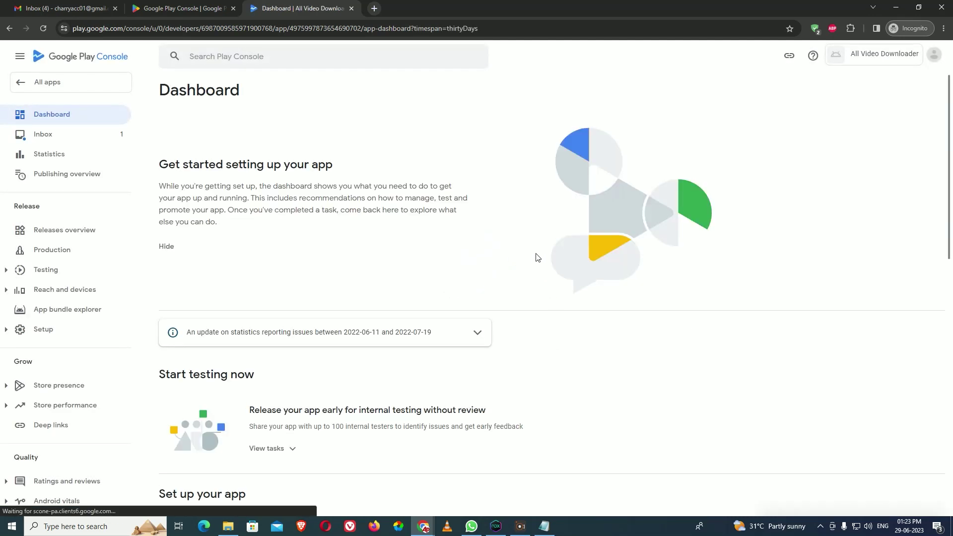
Look through the new app's dashboard sections for testing, setting up and releasing the app
{"action": "scroll", "coordinate": [536, 257], "scroll_direction": "down", "scroll_amount": 5}
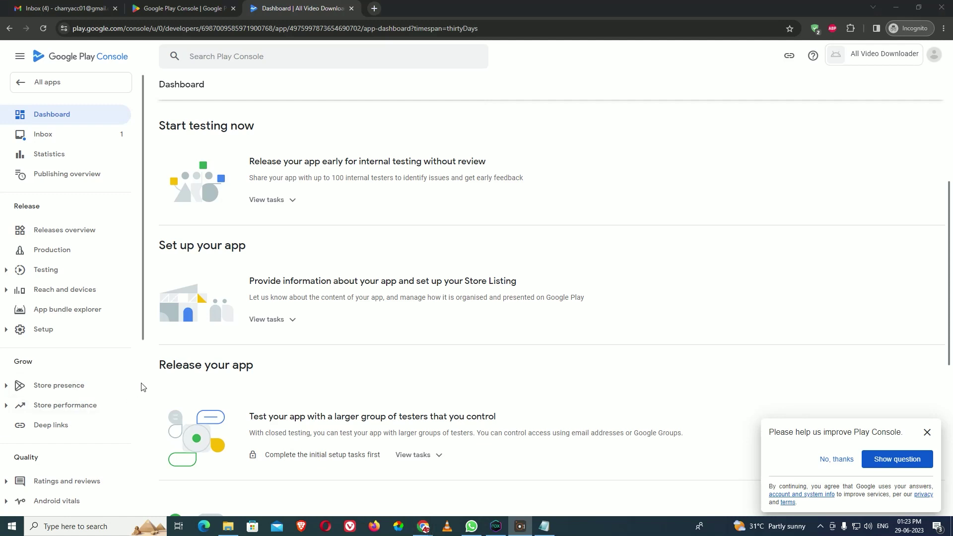
{"action": "scroll", "coordinate": [320, 223], "scroll_direction": "up", "scroll_amount": 5}
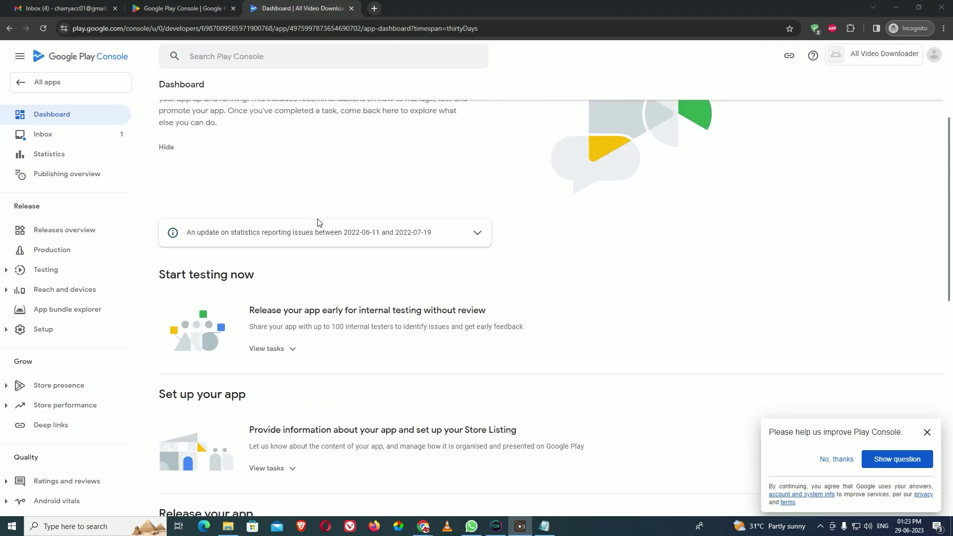
{"action": "scroll", "coordinate": [319, 222], "scroll_direction": "down", "scroll_amount": 5}
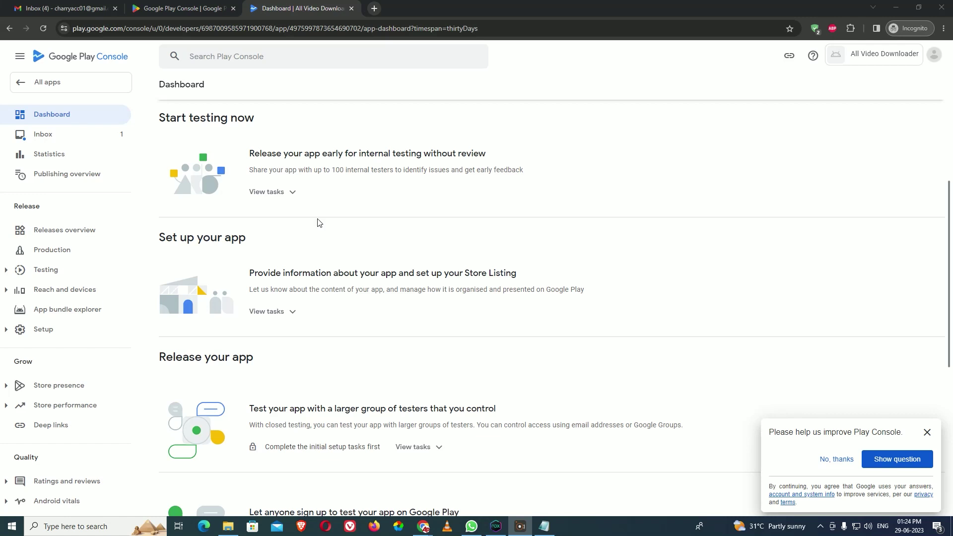
{"action": "scroll", "coordinate": [323, 219], "scroll_direction": "down", "scroll_amount": 3}
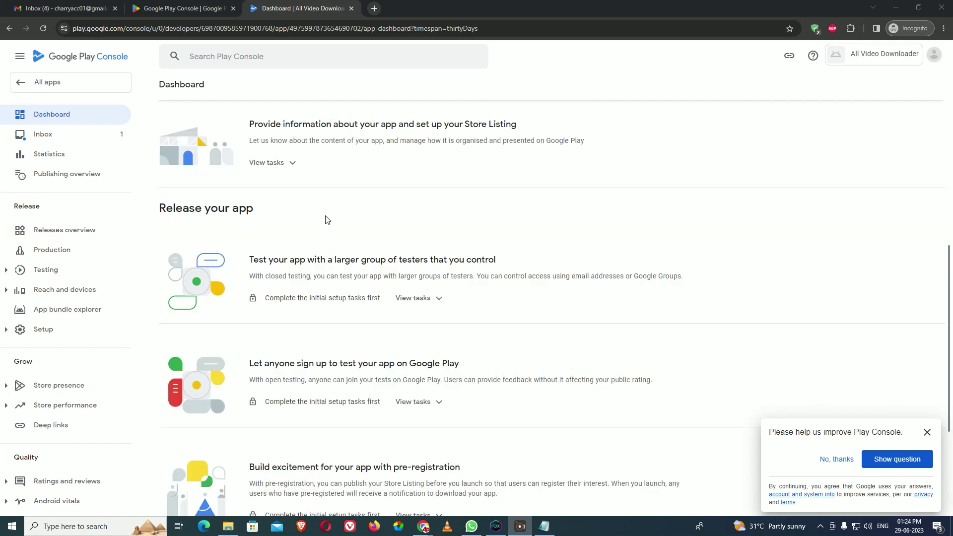
{"action": "scroll", "coordinate": [320, 217], "scroll_direction": "down", "scroll_amount": 1}
{"action": "scroll", "coordinate": [320, 218], "scroll_direction": "down", "scroll_amount": 3}
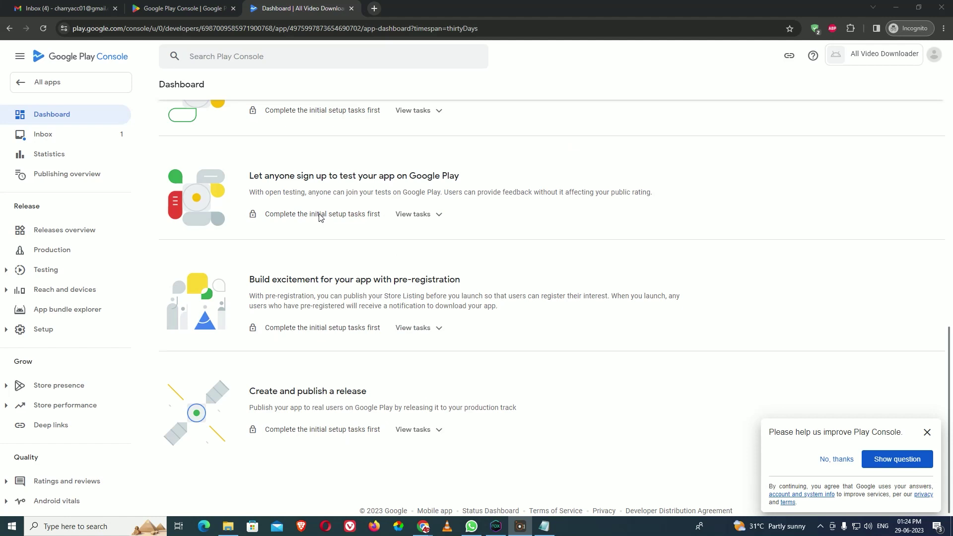
{"action": "scroll", "coordinate": [320, 216], "scroll_direction": "up", "scroll_amount": 7}
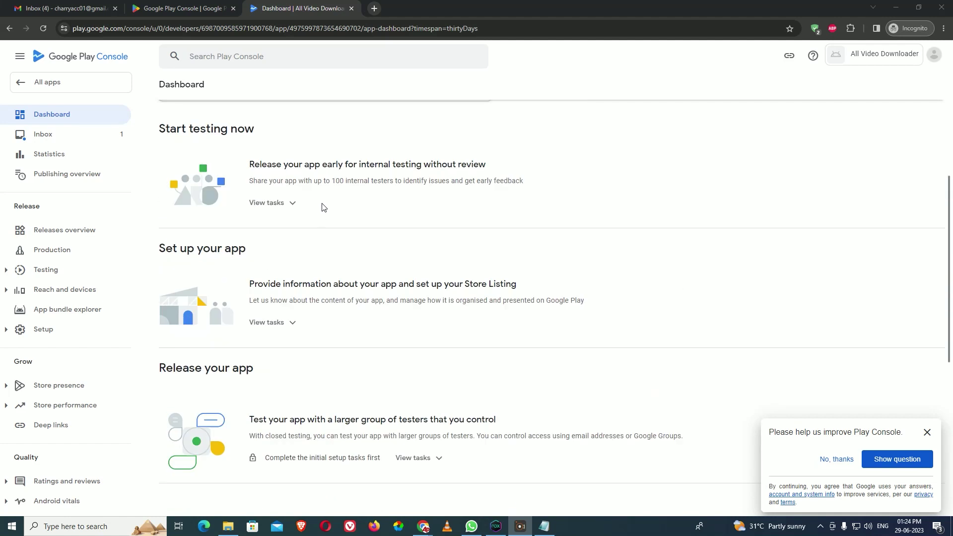
{"action": "left_click_drag", "start_coordinate": [158, 128], "coordinate": [258, 135]}
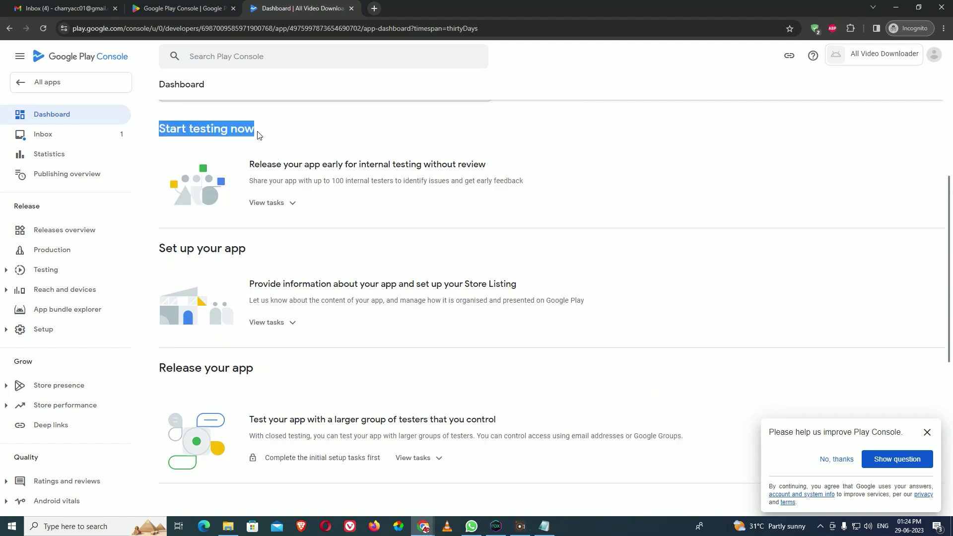
{"action": "left_click_drag", "start_coordinate": [157, 248], "coordinate": [268, 255]}
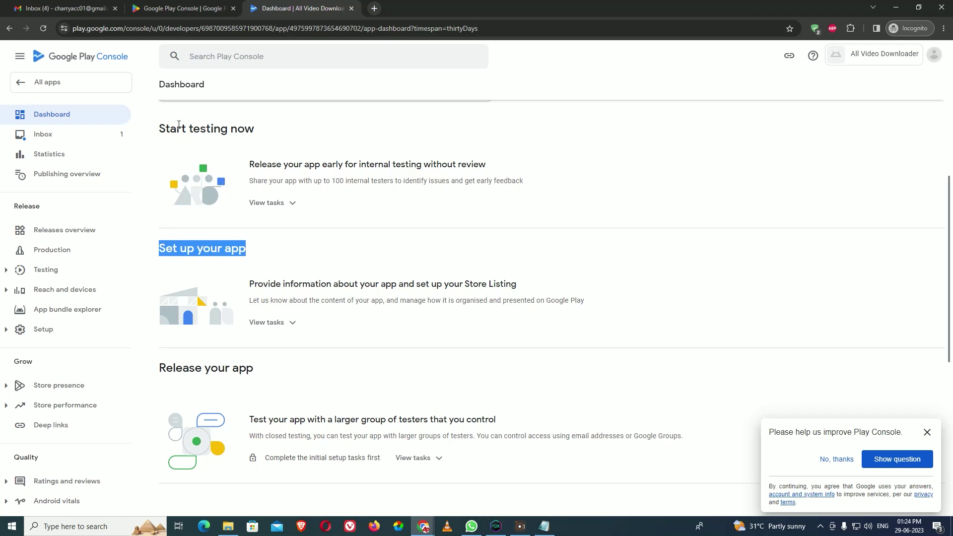
{"action": "left_click_drag", "start_coordinate": [158, 128], "coordinate": [259, 131]}
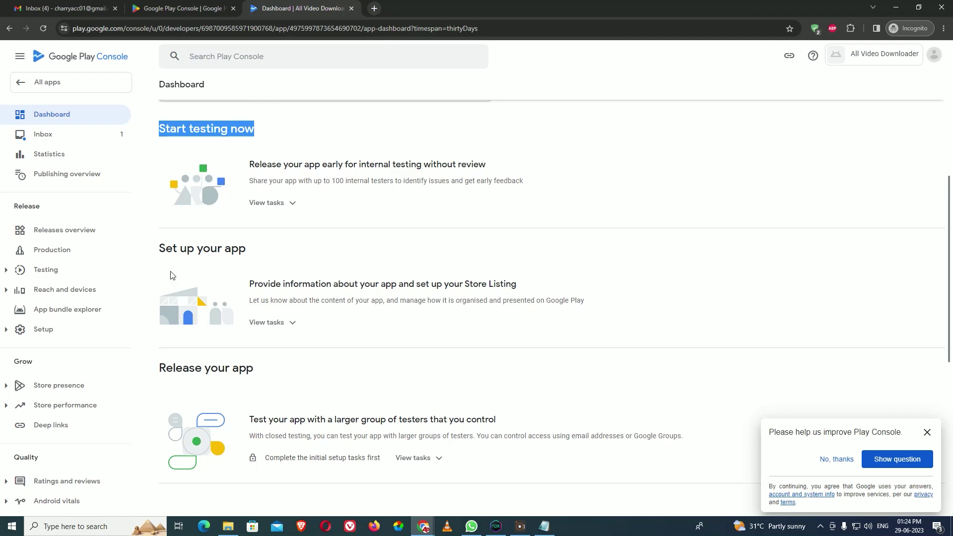
{"action": "left_click", "coordinate": [155, 262]}
{"action": "left_click_drag", "start_coordinate": [199, 262], "coordinate": [255, 260]}
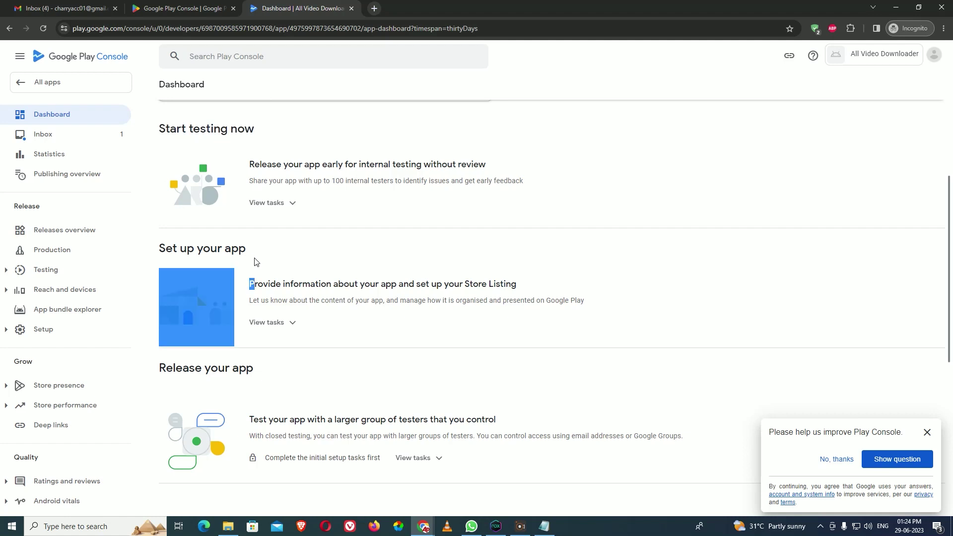
{"action": "left_click", "coordinate": [298, 262]}
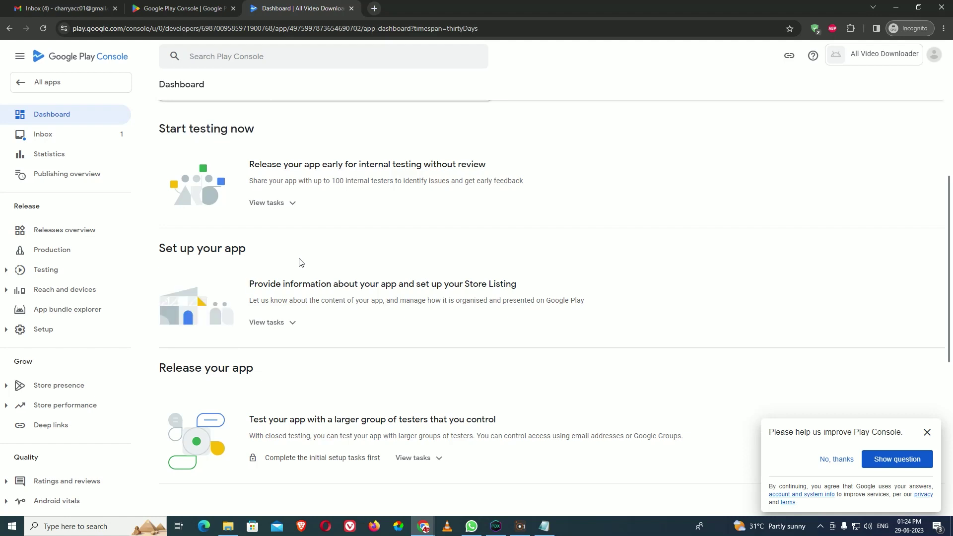
Expand the tasks under Set up your app and open the Set privacy policy task
{"action": "left_click", "coordinate": [291, 328]}
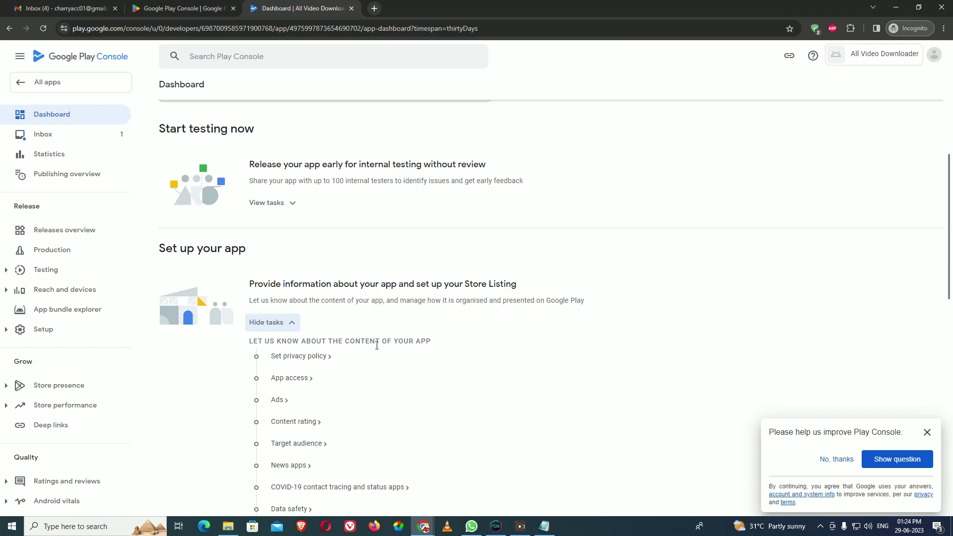
{"action": "scroll", "coordinate": [380, 349], "scroll_direction": "down", "scroll_amount": 2}
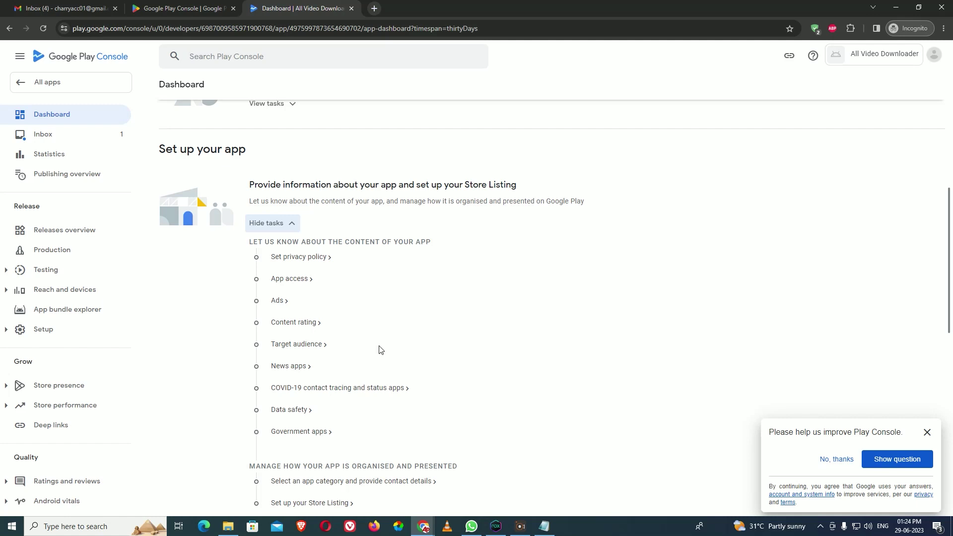
{"action": "left_click", "coordinate": [284, 264]}
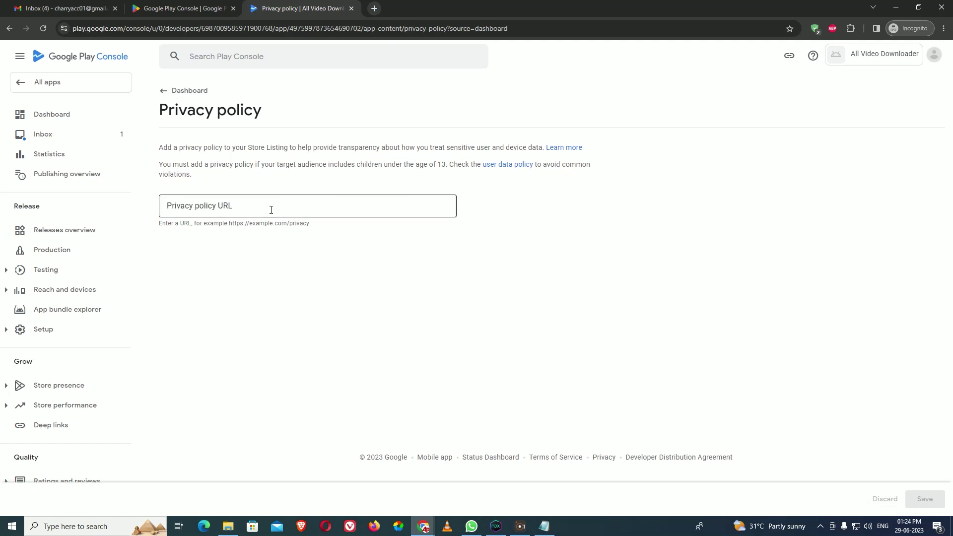
Copy the policy link with its token from the Notepad document into the Privacy policy URL field and save it
{"action": "left_click", "coordinate": [544, 526]}
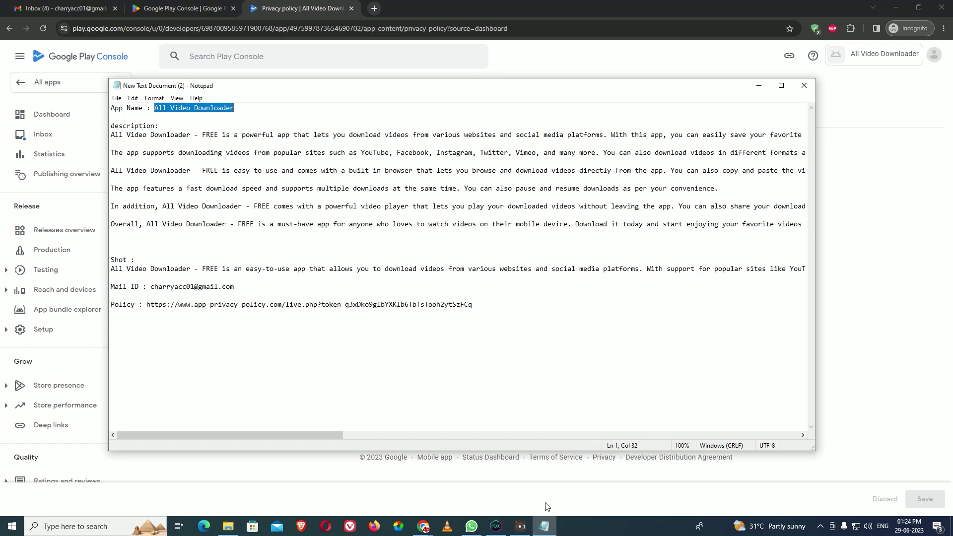
{"action": "left_click_drag", "start_coordinate": [475, 304], "coordinate": [147, 307]}
{"action": "right_click", "coordinate": [158, 308]}
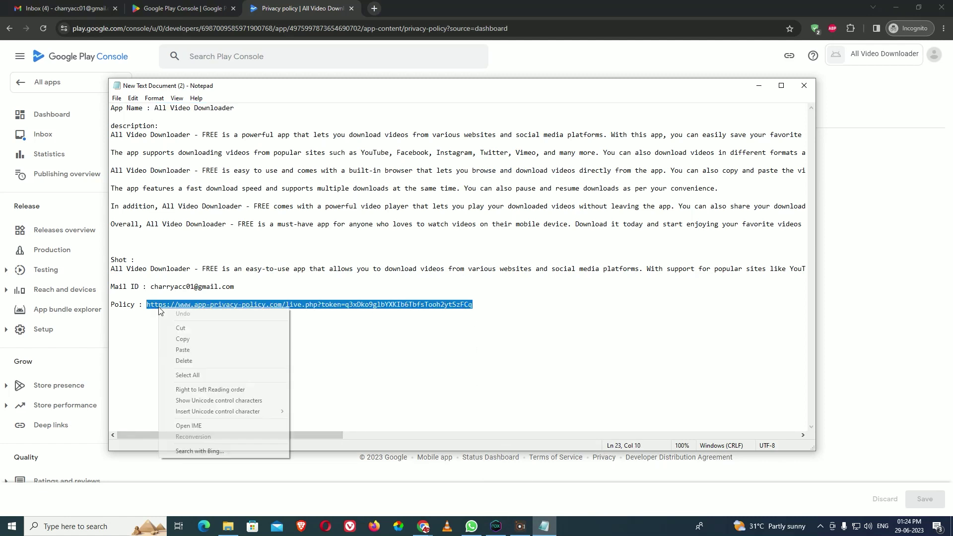
{"action": "left_click", "coordinate": [180, 342]}
{"action": "left_click", "coordinate": [277, 8]}
{"action": "left_click", "coordinate": [286, 213]}
{"action": "key", "text": "ctrl+v"}
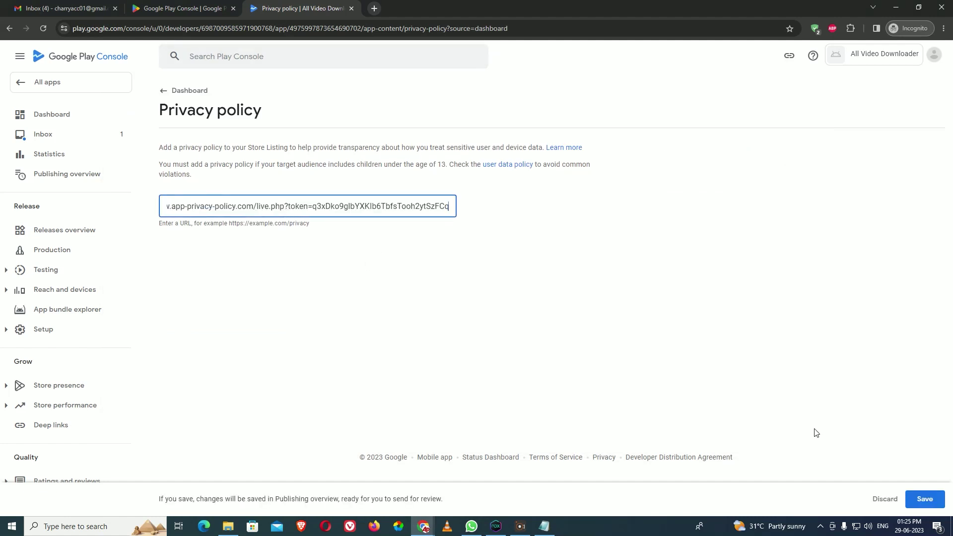
{"action": "left_click", "coordinate": [925, 499]}
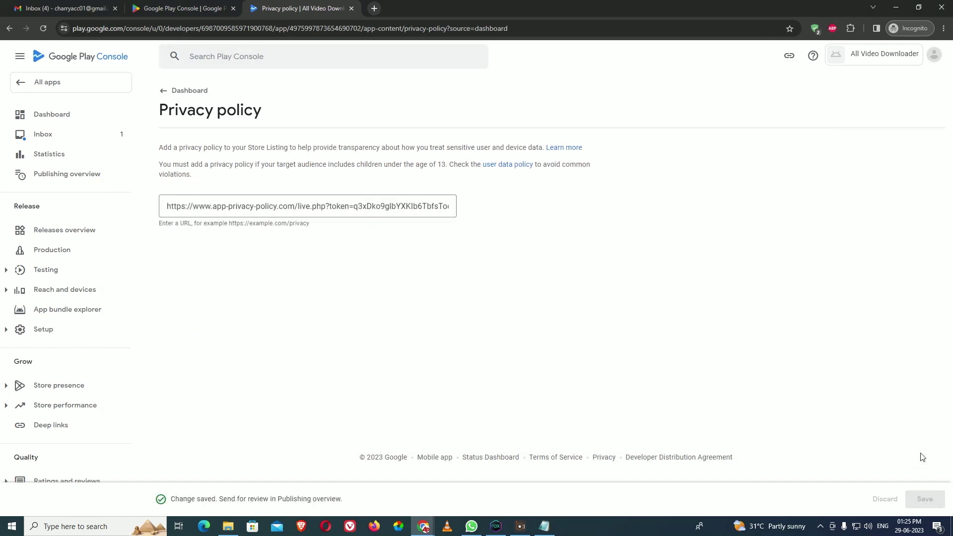
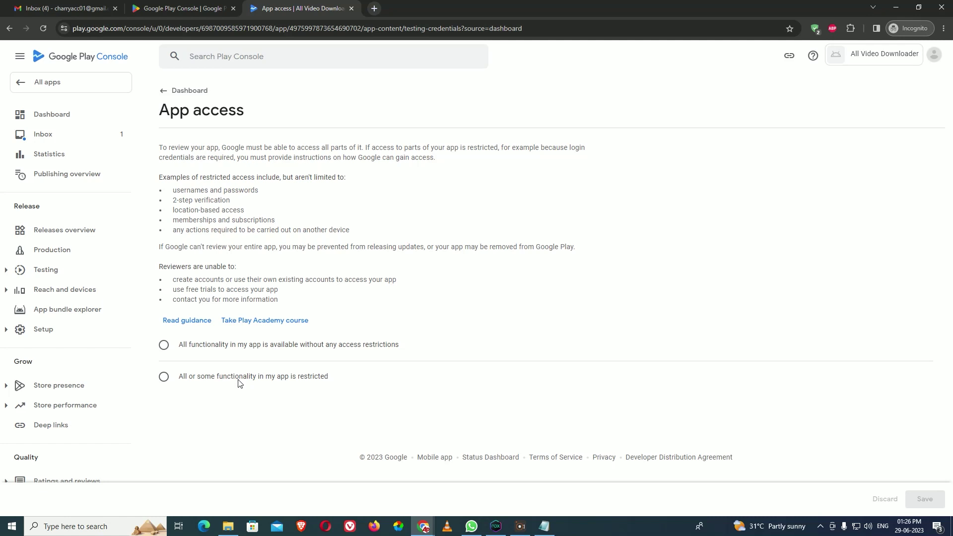
Declare in App access that all functionality is available without any access restrictions, save it, and return to the dashboard
{"action": "left_click", "coordinate": [164, 346]}
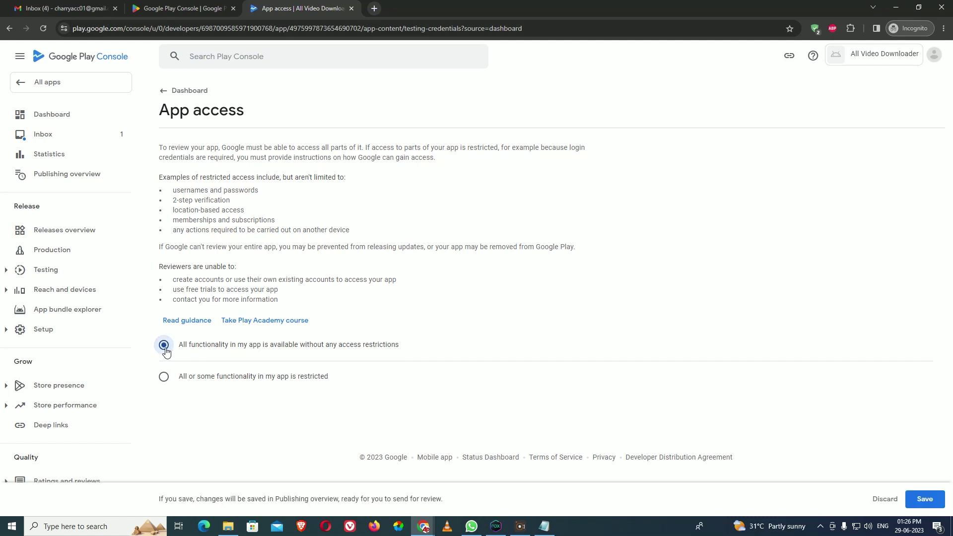
{"action": "left_click", "coordinate": [924, 499]}
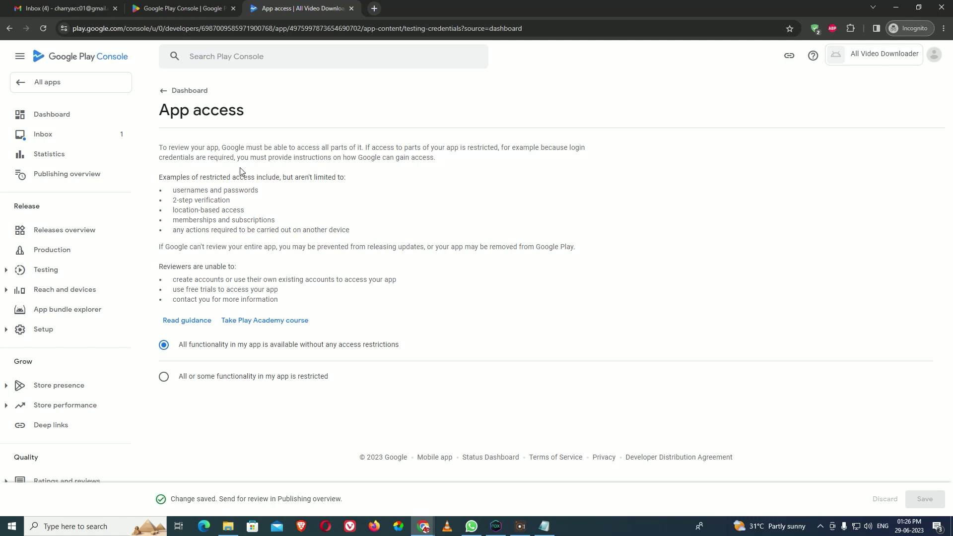
{"action": "left_click", "coordinate": [165, 92]}
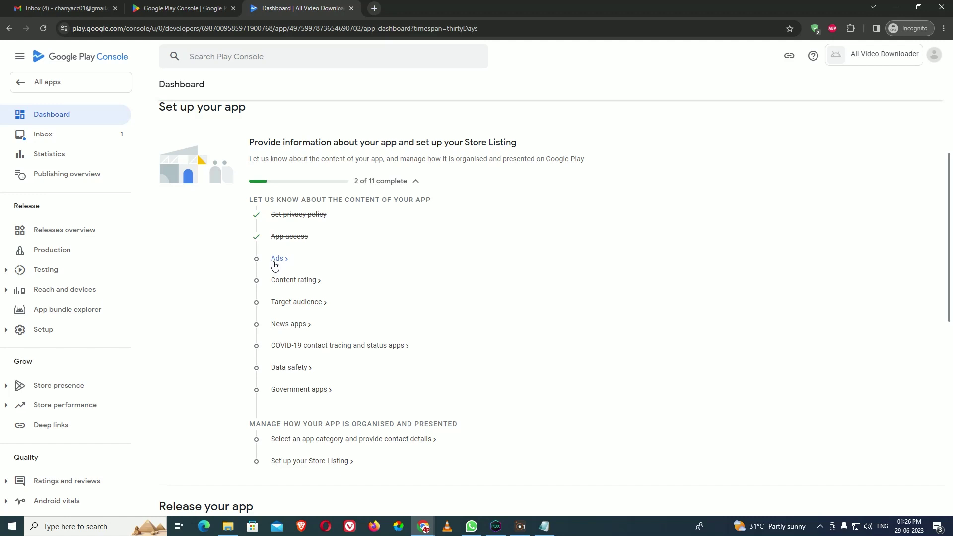
Complete the Ads task by declaring that the app contains ads, save it, and return to the dashboard
{"action": "left_click", "coordinate": [274, 263]}
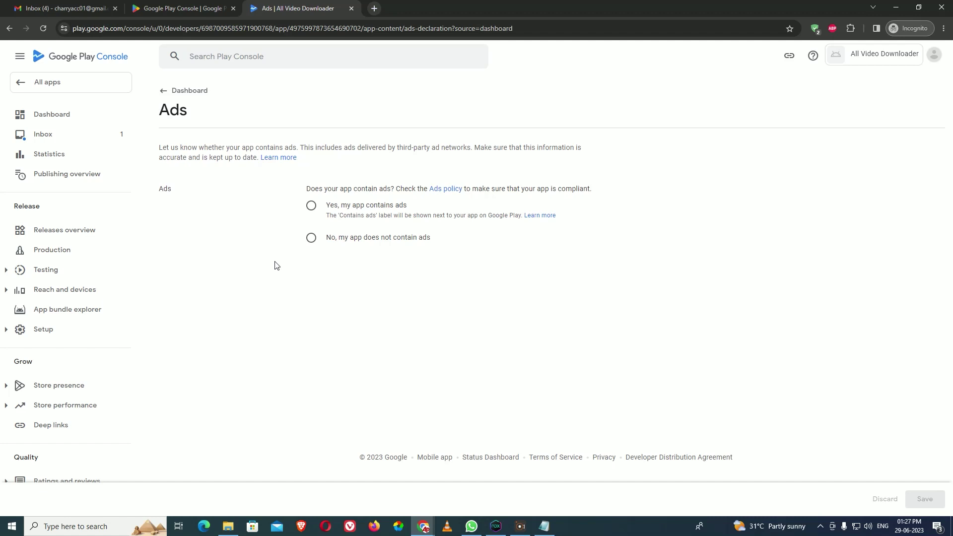
{"action": "left_click", "coordinate": [311, 207]}
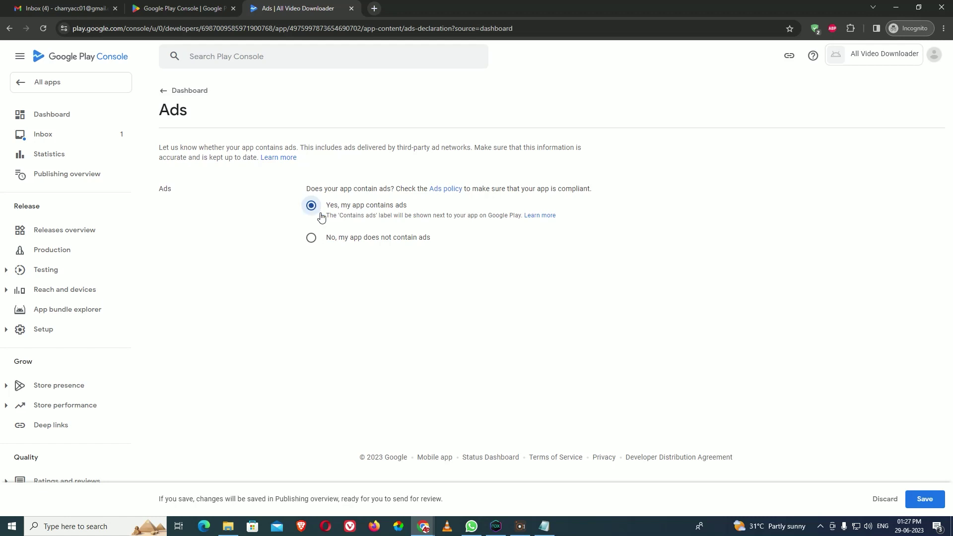
{"action": "left_click", "coordinate": [921, 502]}
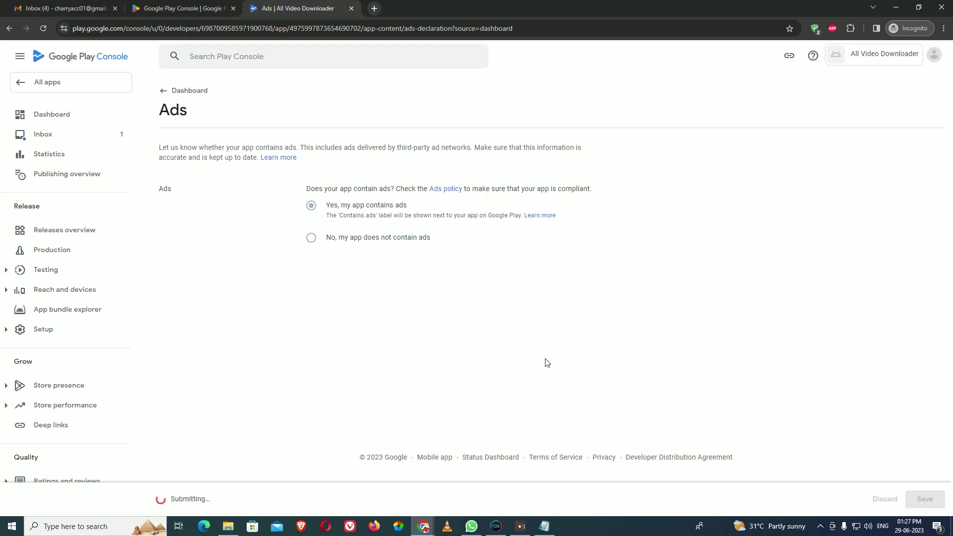
{"action": "left_click", "coordinate": [164, 92]}
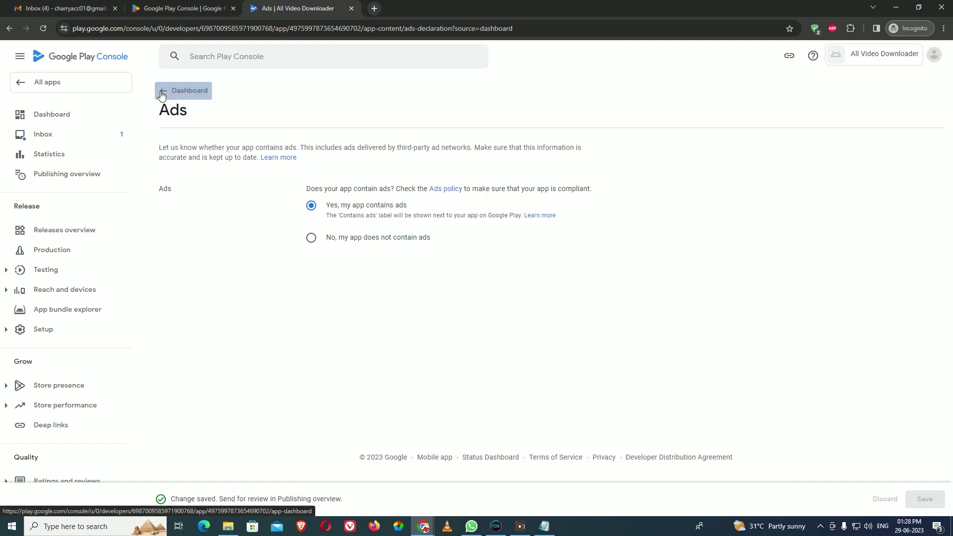
Open the Content rating task from the setup list and start its questionnaire
{"action": "scroll", "coordinate": [397, 240], "scroll_direction": "down", "scroll_amount": 4}
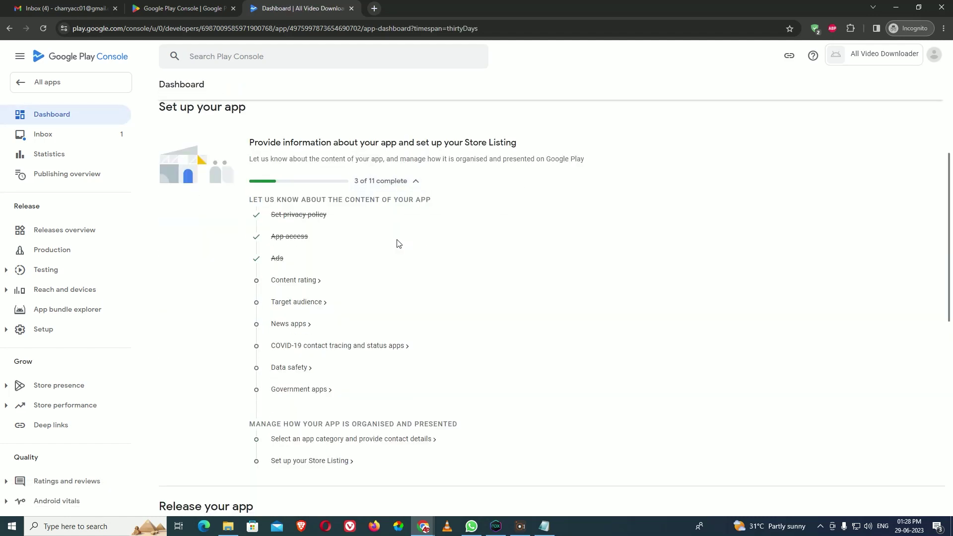
{"action": "left_click", "coordinate": [304, 281]}
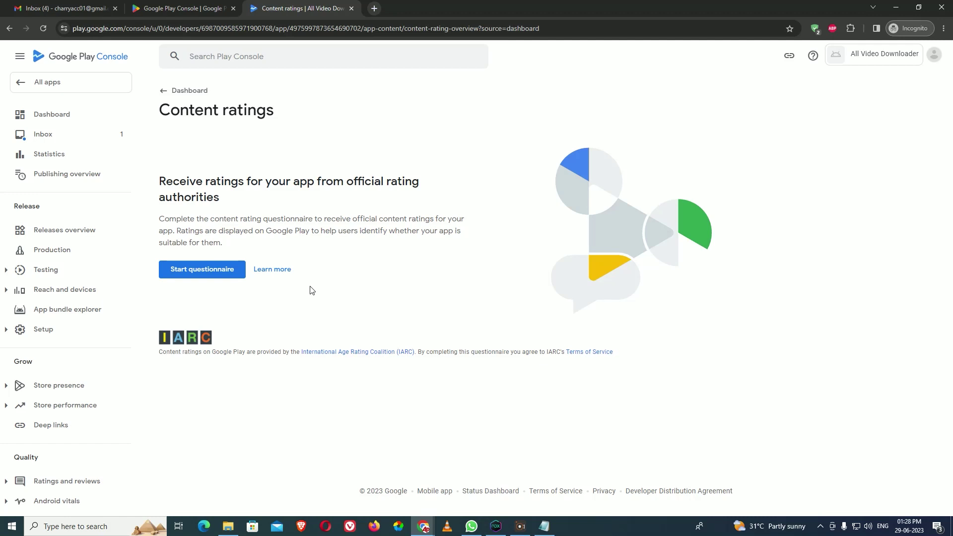
{"action": "left_click", "coordinate": [221, 278]}
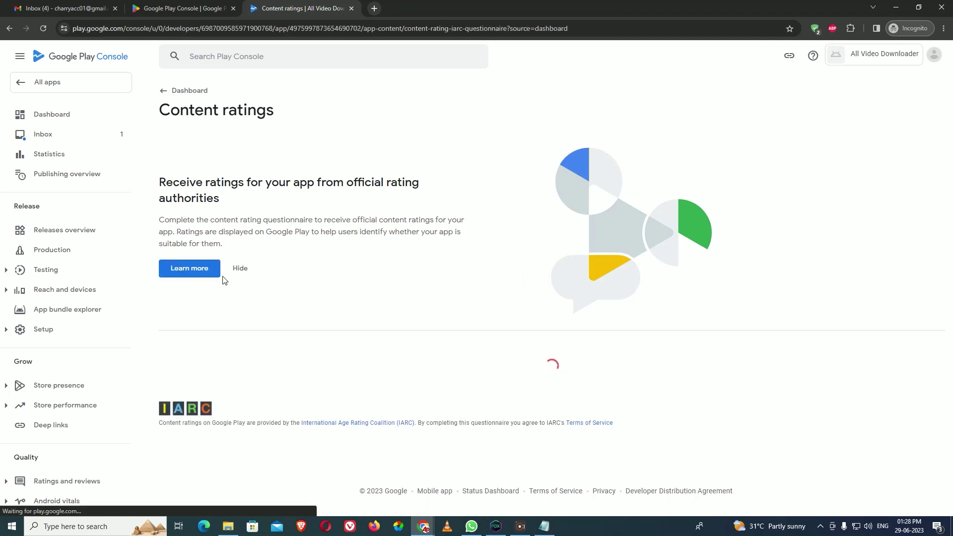
Copy the contact email from the Notepad document into the Email address field, choose the All other app types category, and continue to the questionnaire
{"action": "left_click", "coordinate": [335, 192]}
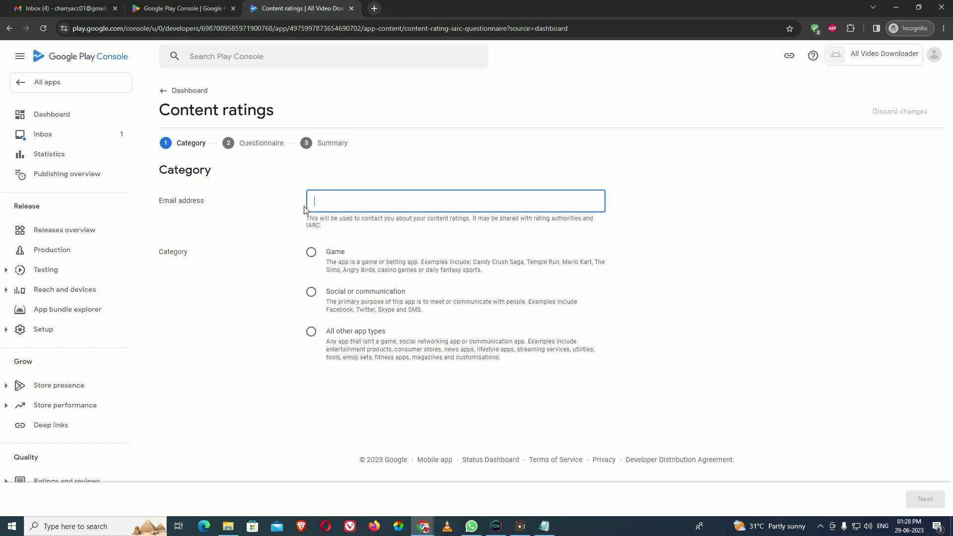
{"action": "left_click", "coordinate": [544, 526]}
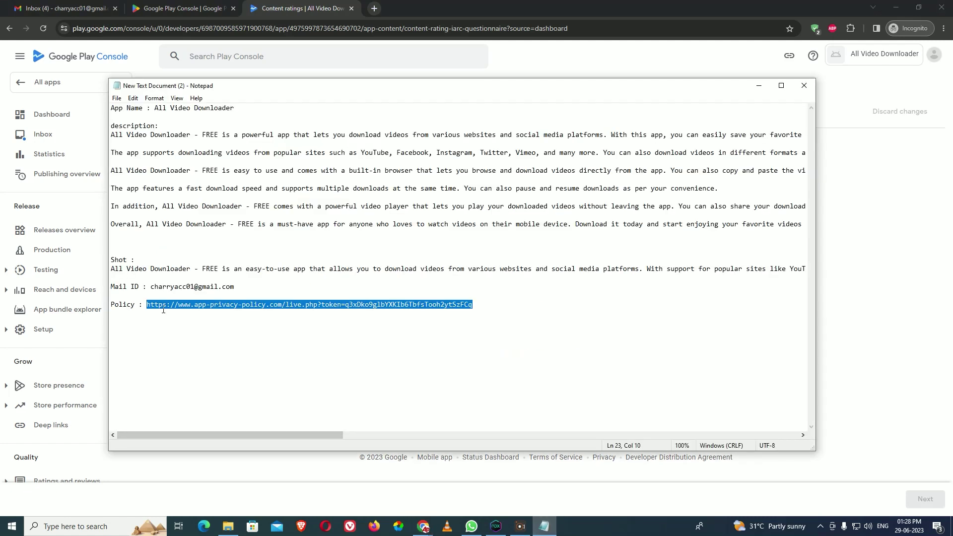
{"action": "left_click_drag", "start_coordinate": [151, 286], "coordinate": [234, 286]}
{"action": "key", "text": "ctrl+c"}
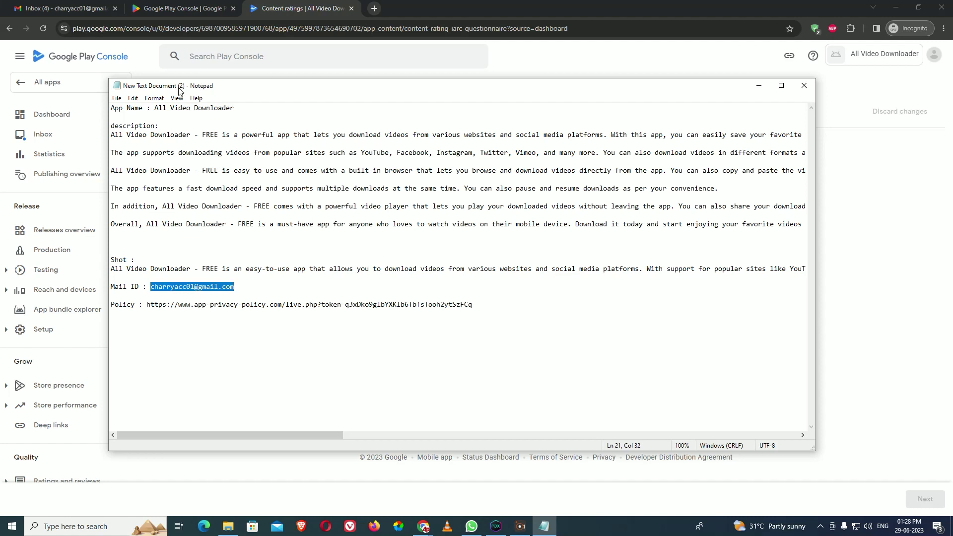
{"action": "left_click", "coordinate": [149, 60]}
{"action": "left_click", "coordinate": [354, 201]}
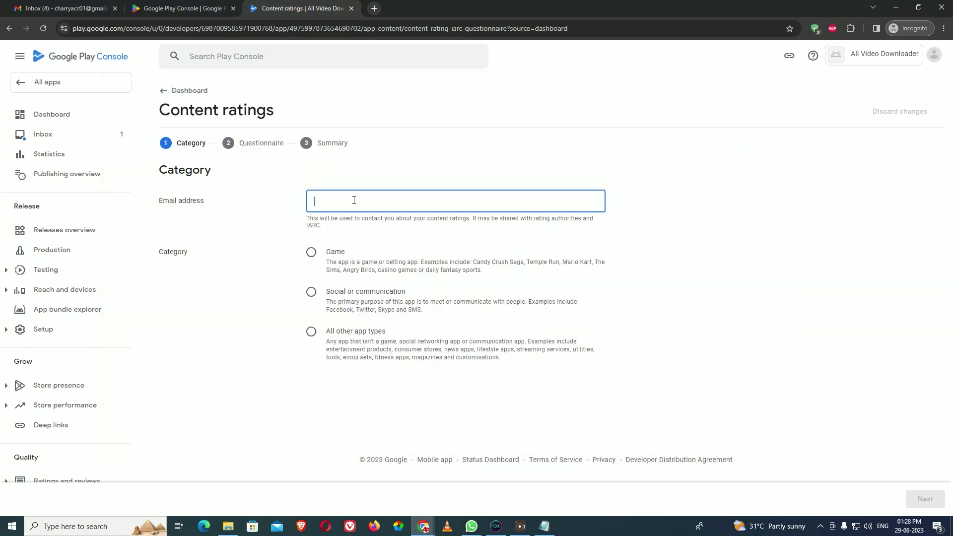
{"action": "key", "text": "ctrl+v"}
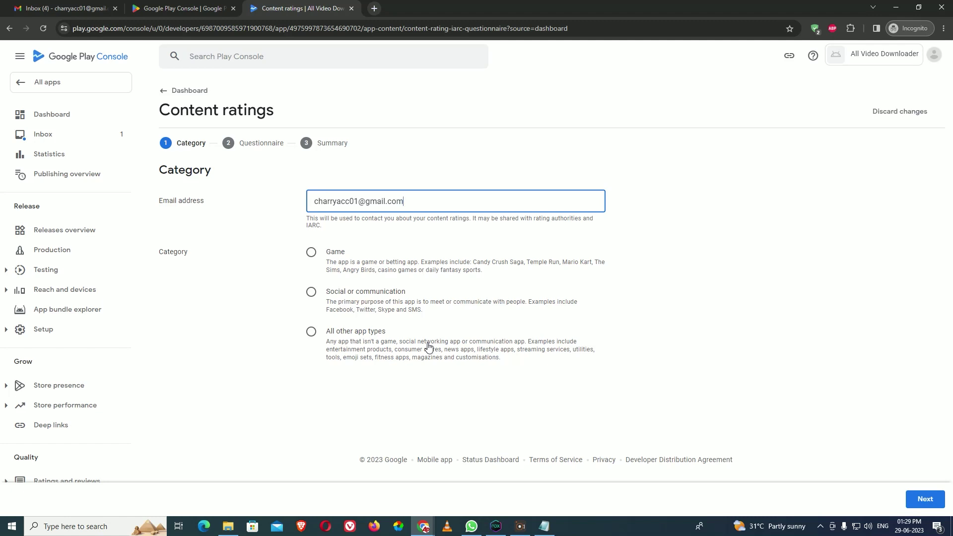
{"action": "left_click", "coordinate": [311, 332]}
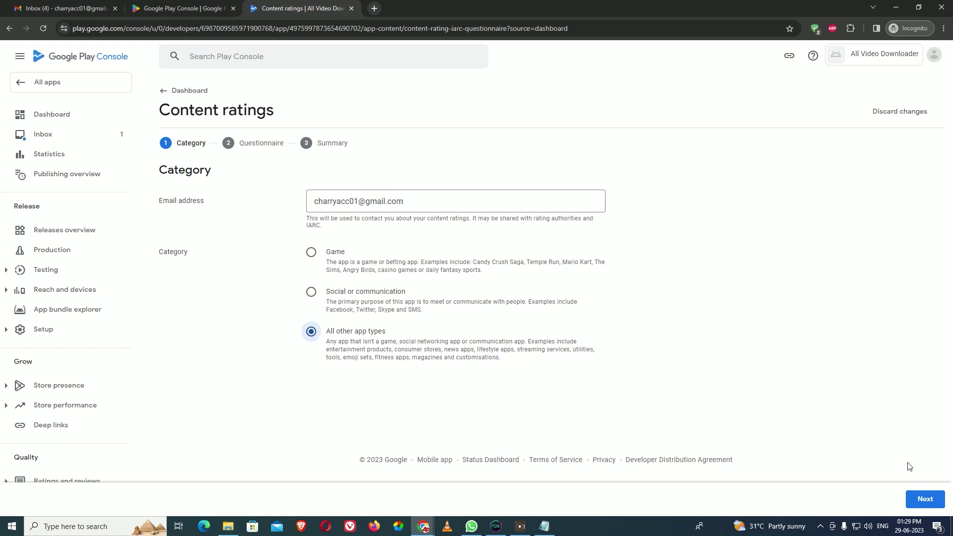
{"action": "left_click", "coordinate": [925, 500]}
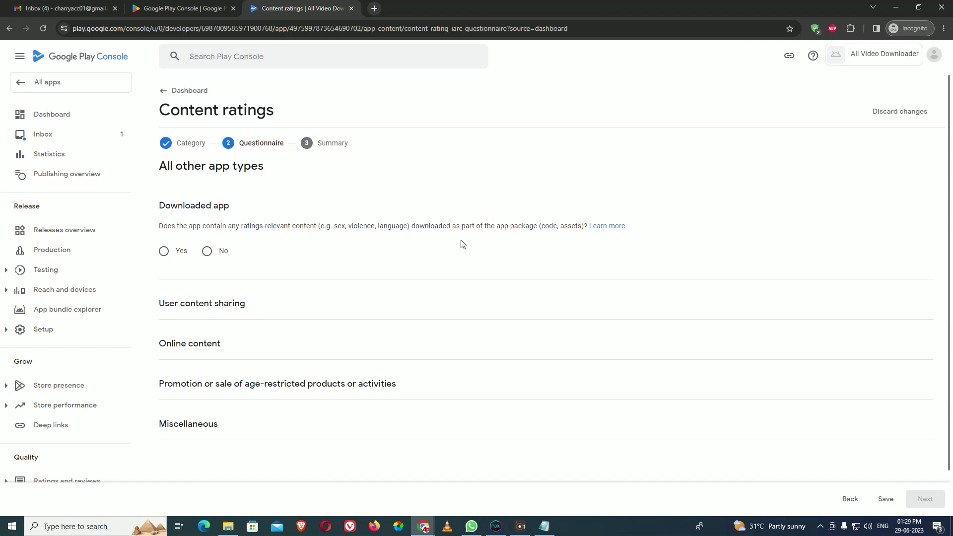
Answer No to the downloaded app, user content sharing, online content and age-restricted products questions
{"action": "left_click", "coordinate": [207, 252]}
{"action": "scroll", "coordinate": [244, 322], "scroll_direction": "down", "scroll_amount": 2}
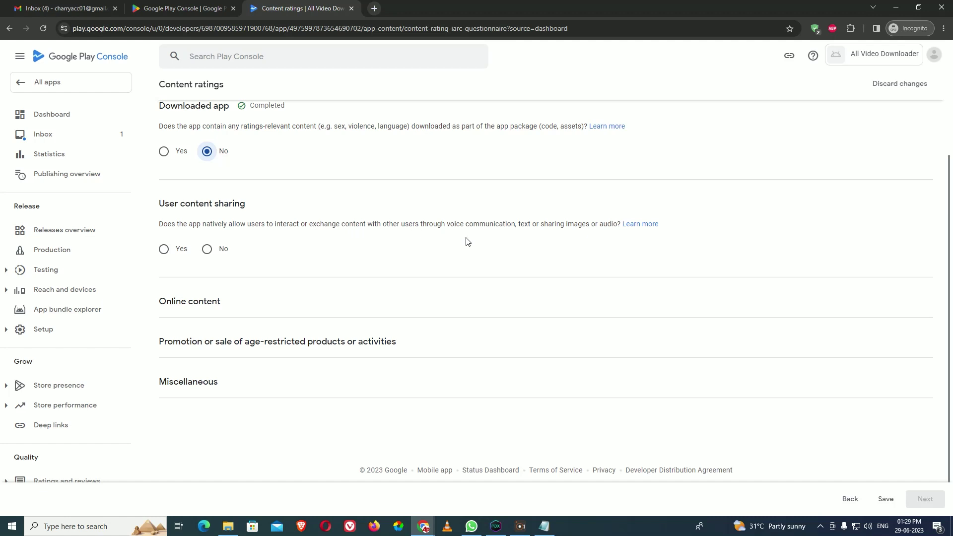
{"action": "left_click", "coordinate": [208, 254]}
{"action": "scroll", "coordinate": [298, 258], "scroll_direction": "down", "scroll_amount": 2}
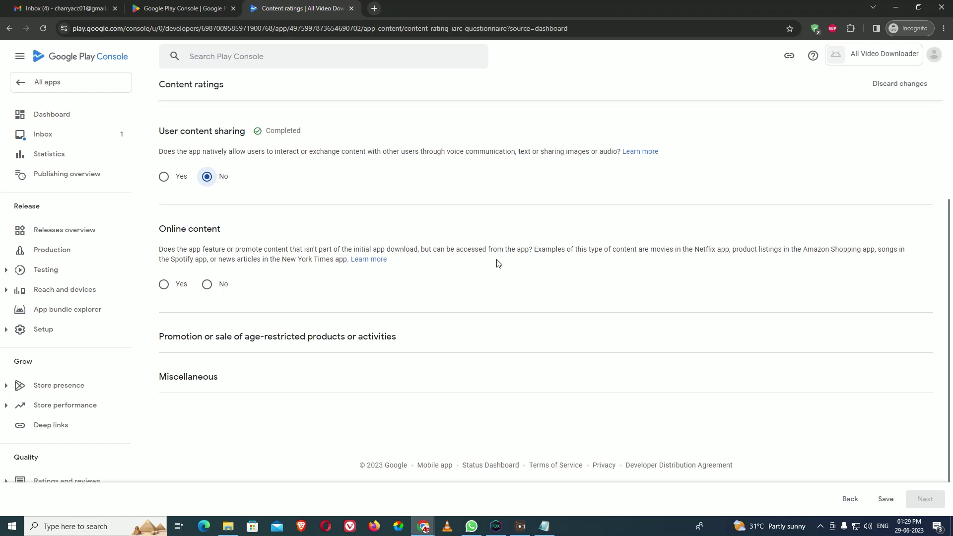
{"action": "left_click", "coordinate": [207, 284]}
{"action": "scroll", "coordinate": [350, 284], "scroll_direction": "down", "scroll_amount": 1}
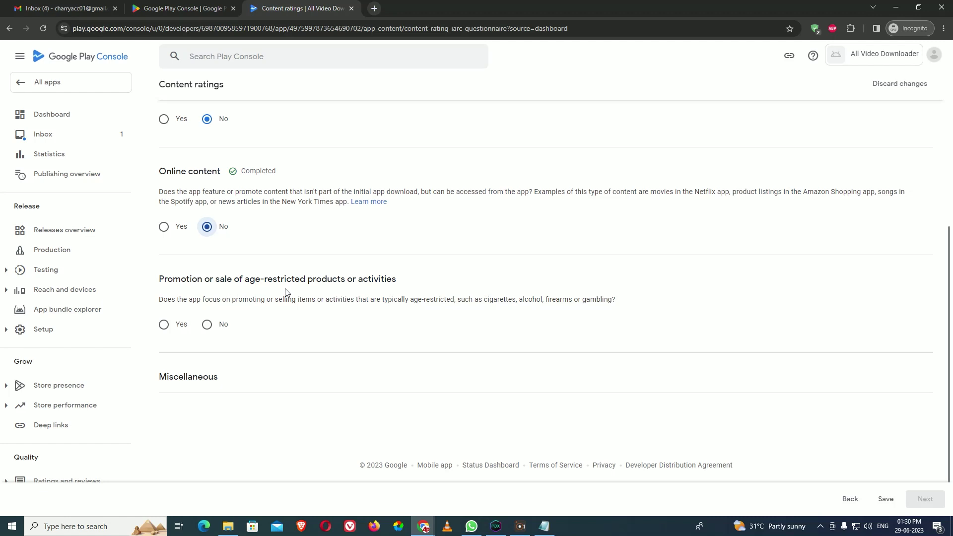
{"action": "left_click", "coordinate": [207, 325]}
Answer No to all four Miscellaneous questions on location sharing, digital purchases, web browser or search engine, and news or educational product
{"action": "scroll", "coordinate": [288, 318], "scroll_direction": "down", "scroll_amount": 4}
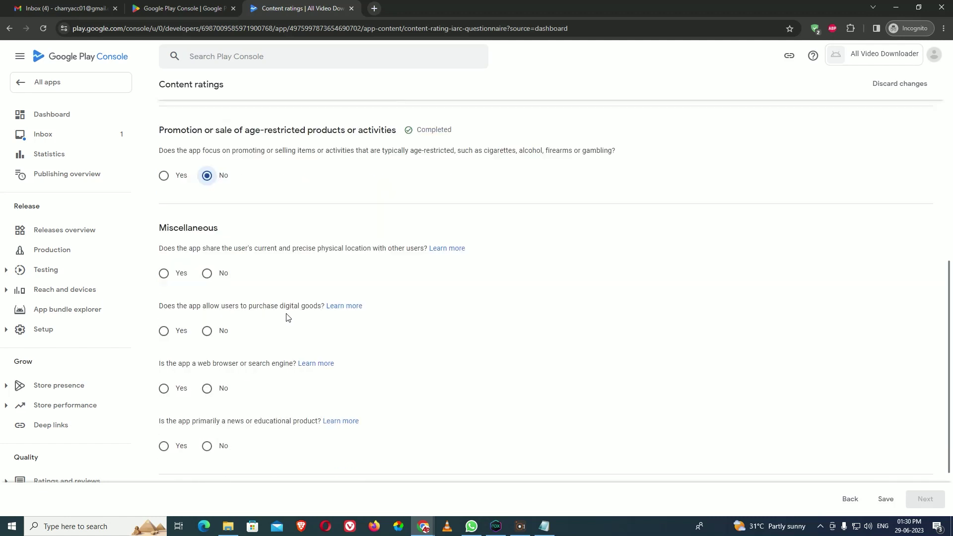
{"action": "left_click", "coordinate": [207, 224]}
{"action": "left_click", "coordinate": [207, 281]}
{"action": "left_click", "coordinate": [208, 339]}
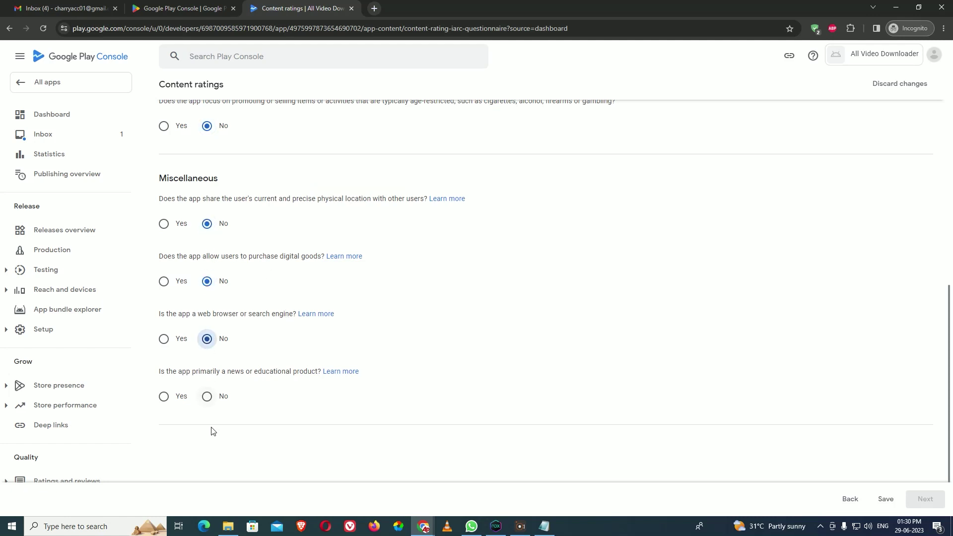
{"action": "left_click", "coordinate": [209, 396]}
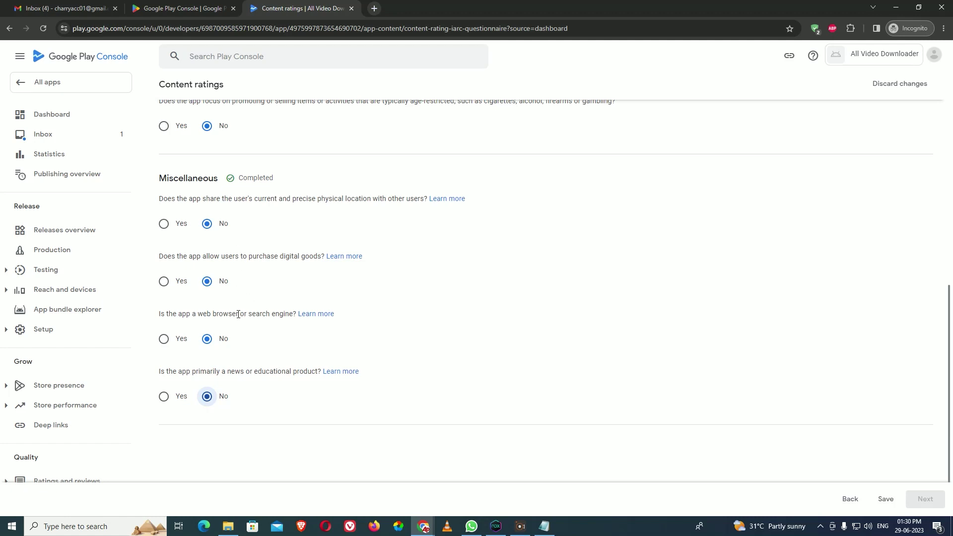
Save the content rating questionnaire, submit it through the summary, and return to the dashboard
{"action": "left_click", "coordinate": [882, 508]}
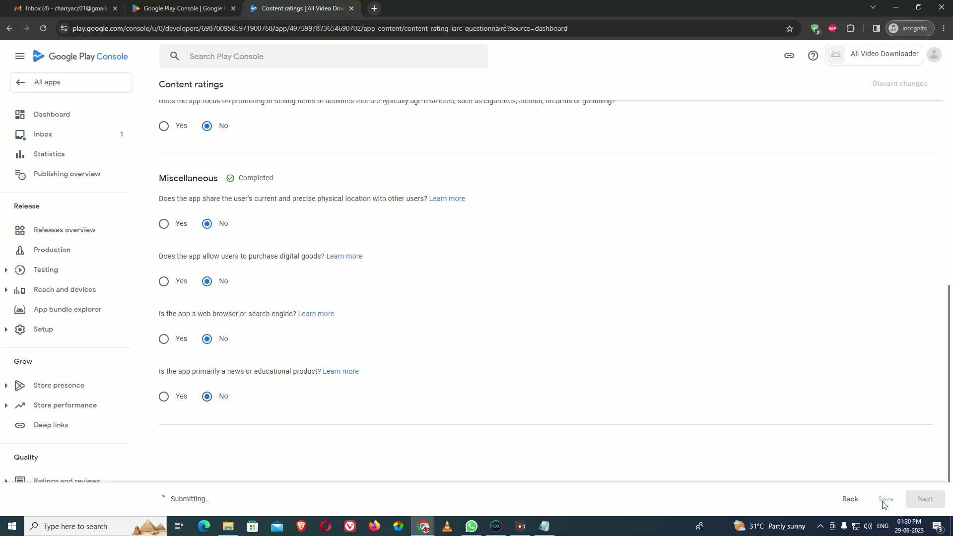
{"action": "left_click", "coordinate": [918, 502]}
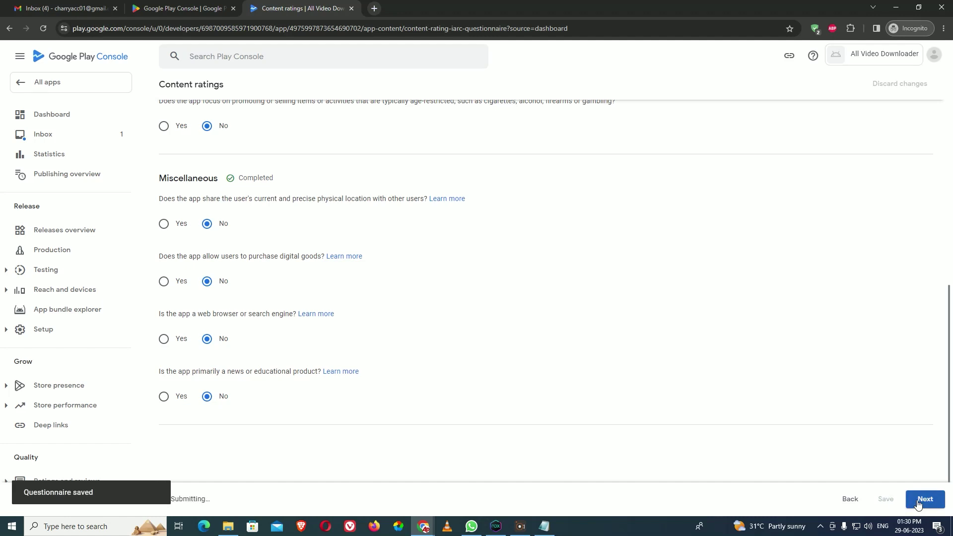
{"action": "left_click", "coordinate": [925, 499]}
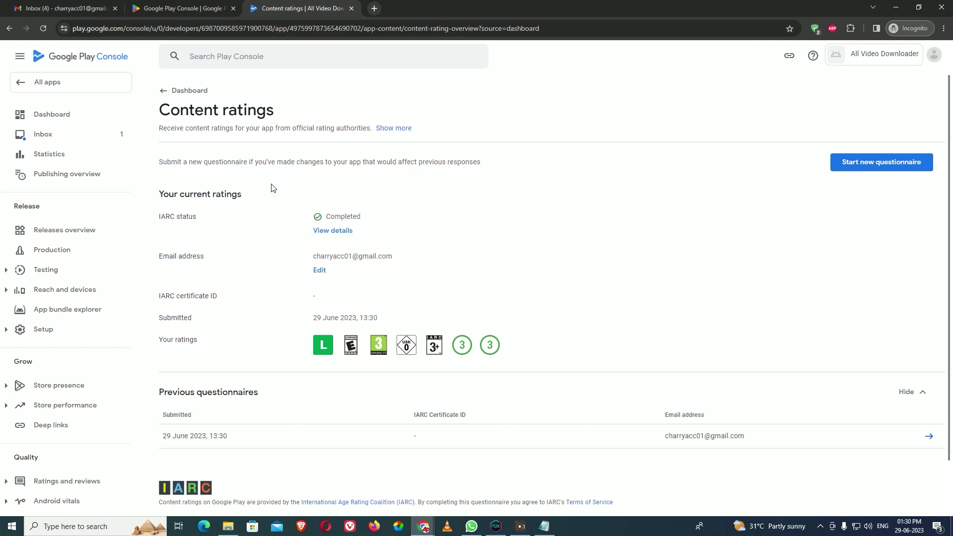
{"action": "left_click", "coordinate": [165, 93]}
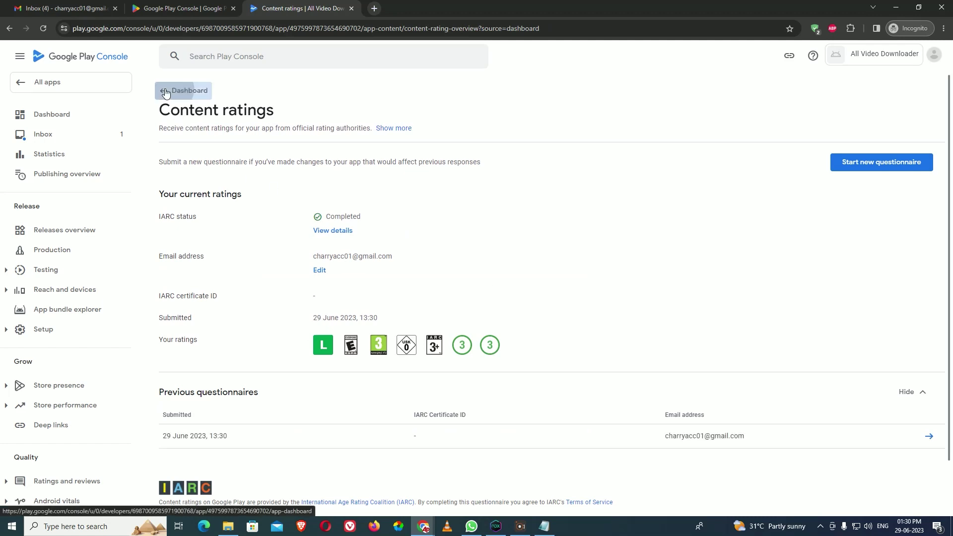
Open the Target audience task, set the target age group to 18 and over, and continue to Store presence
{"action": "scroll", "coordinate": [472, 282], "scroll_direction": "down", "scroll_amount": 3}
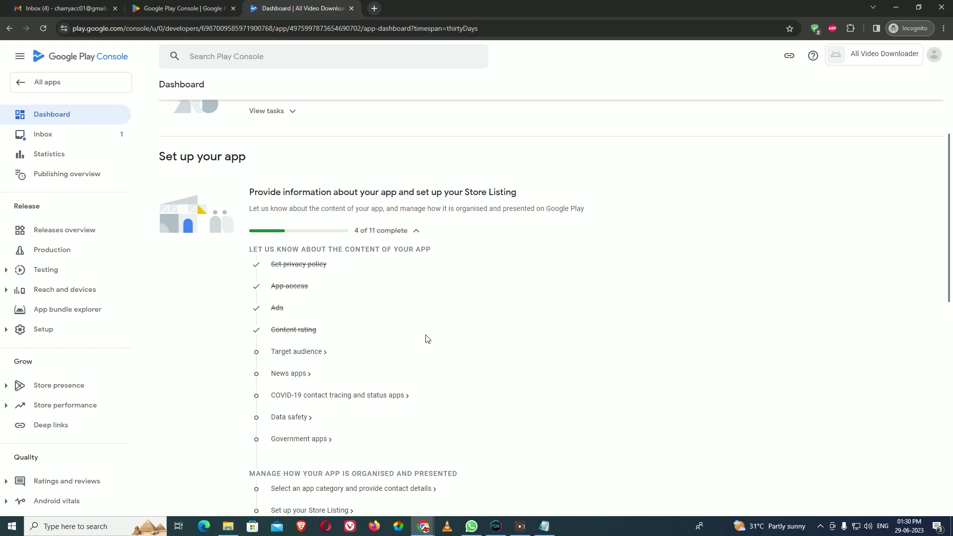
{"action": "left_click", "coordinate": [285, 353]}
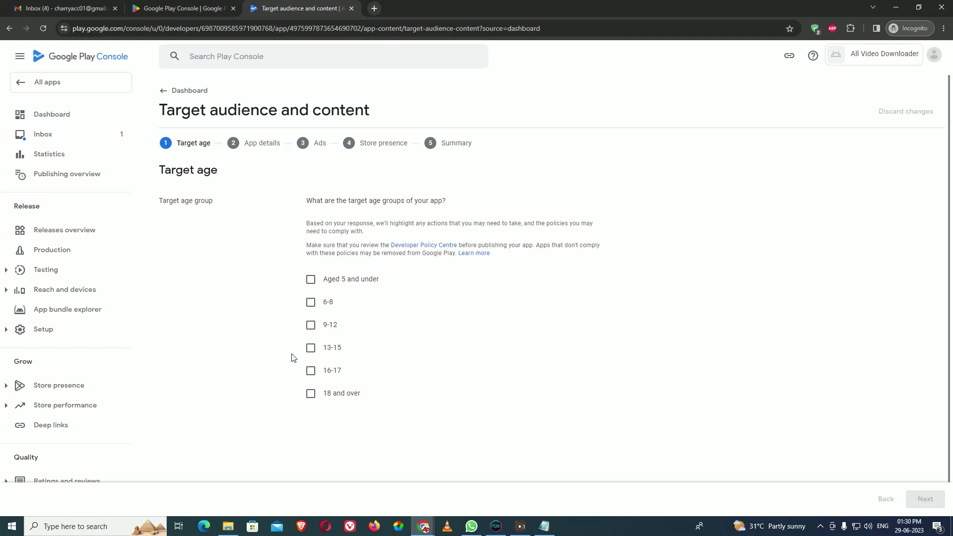
{"action": "left_click", "coordinate": [235, 344]}
{"action": "left_click", "coordinate": [309, 397]}
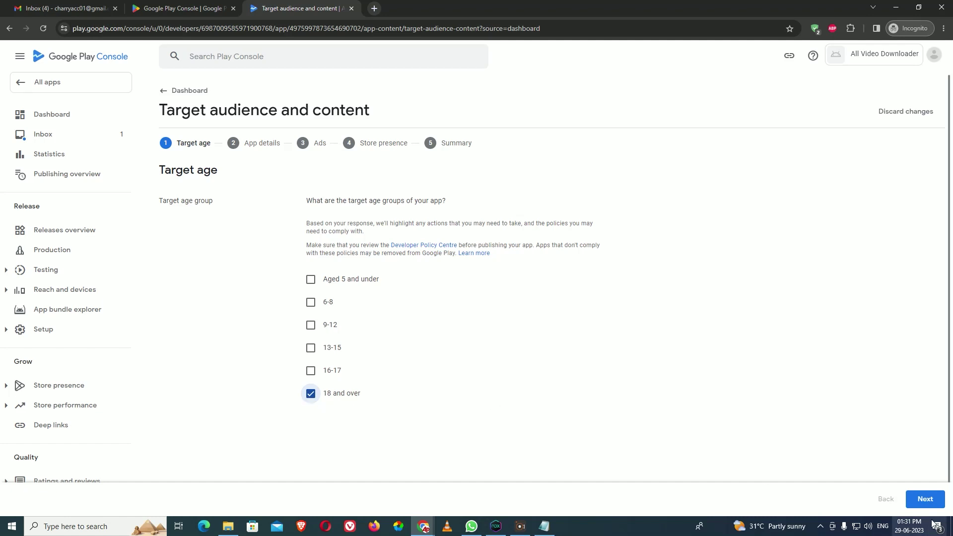
{"action": "left_click", "coordinate": [925, 499]}
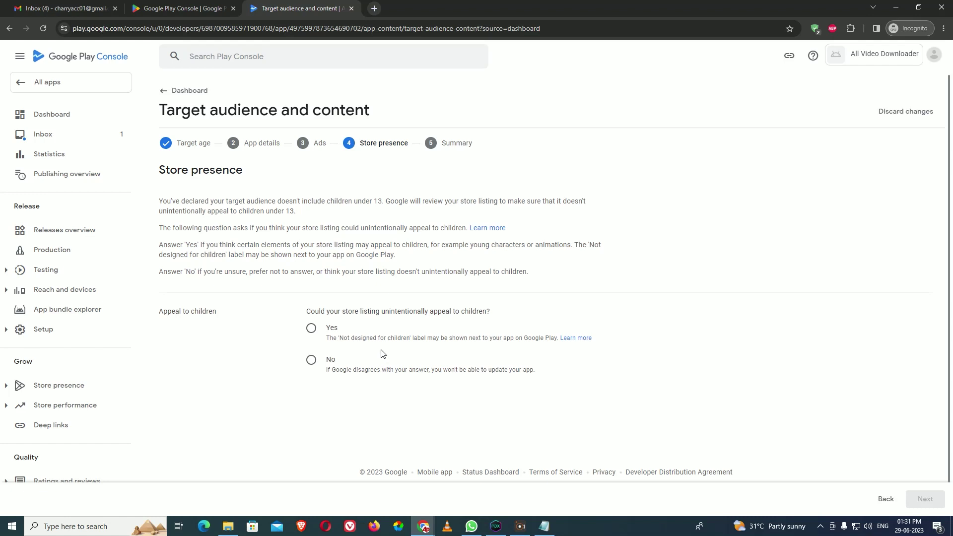
Answer Yes to the store listing unintentionally appealing to children, save the target audience declaration, and return to the dashboard's setup tasks
{"action": "left_click", "coordinate": [316, 329]}
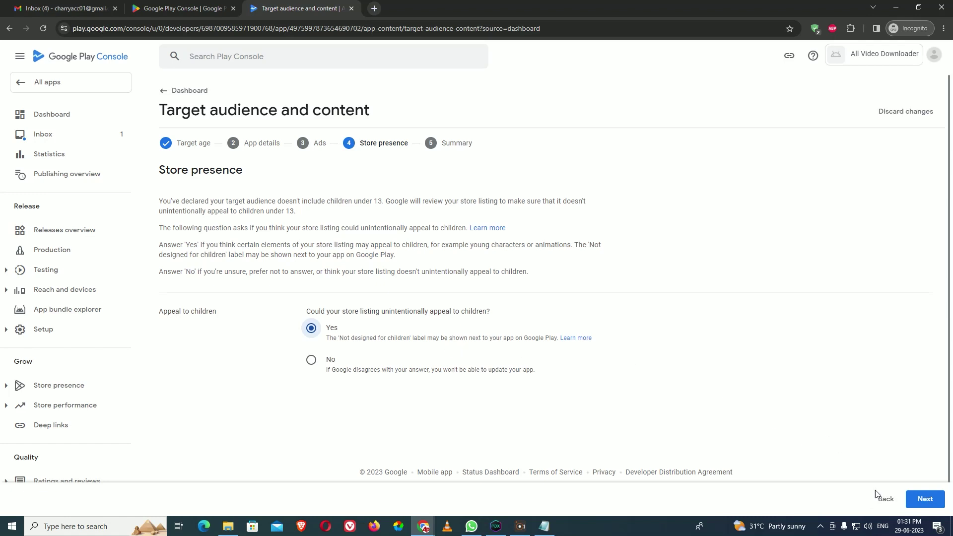
{"action": "left_click", "coordinate": [925, 499]}
{"action": "left_click", "coordinate": [925, 499]}
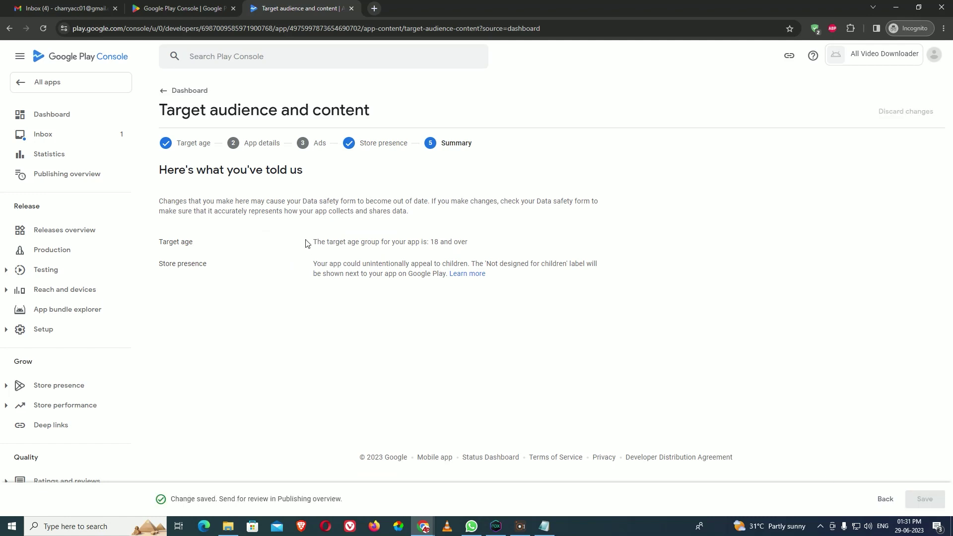
{"action": "left_click", "coordinate": [171, 91]}
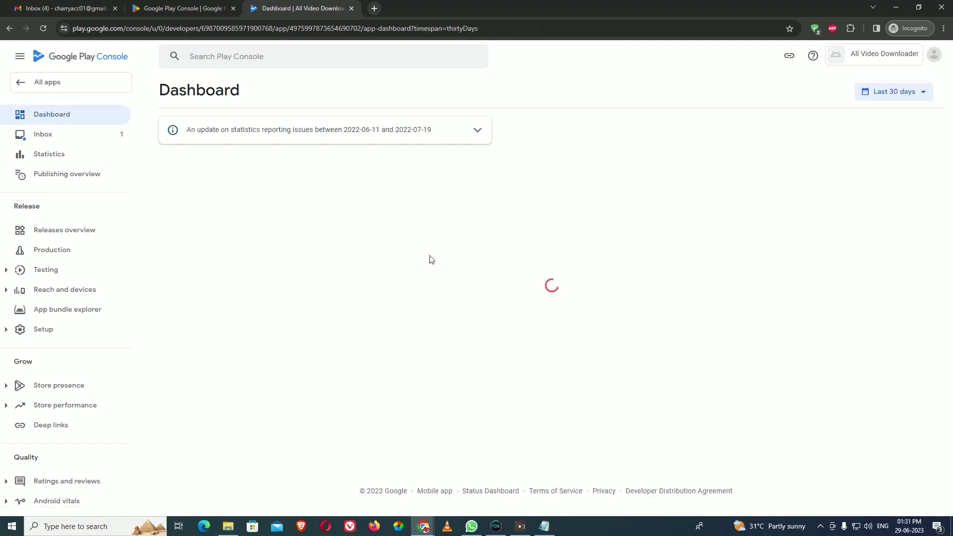
{"action": "scroll", "coordinate": [424, 259], "scroll_direction": "down", "scroll_amount": 8}
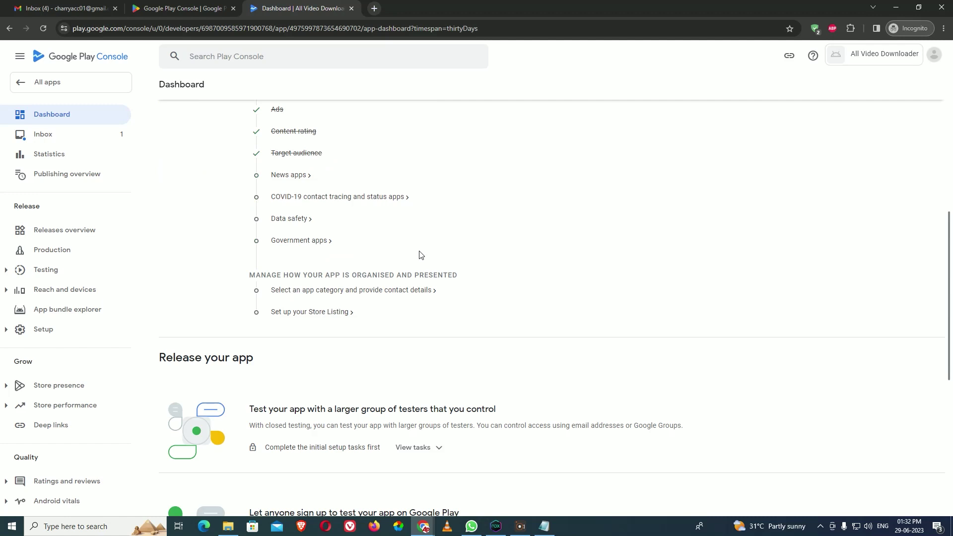
Declare in the News apps task that the app is not a news app, save, and return to the dashboard
{"action": "left_click", "coordinate": [277, 175]}
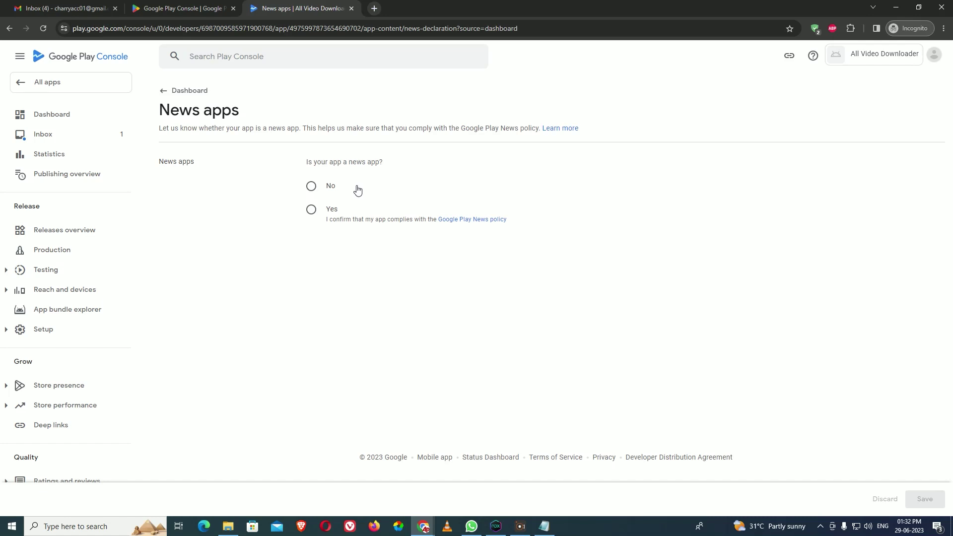
{"action": "left_click", "coordinate": [312, 186]}
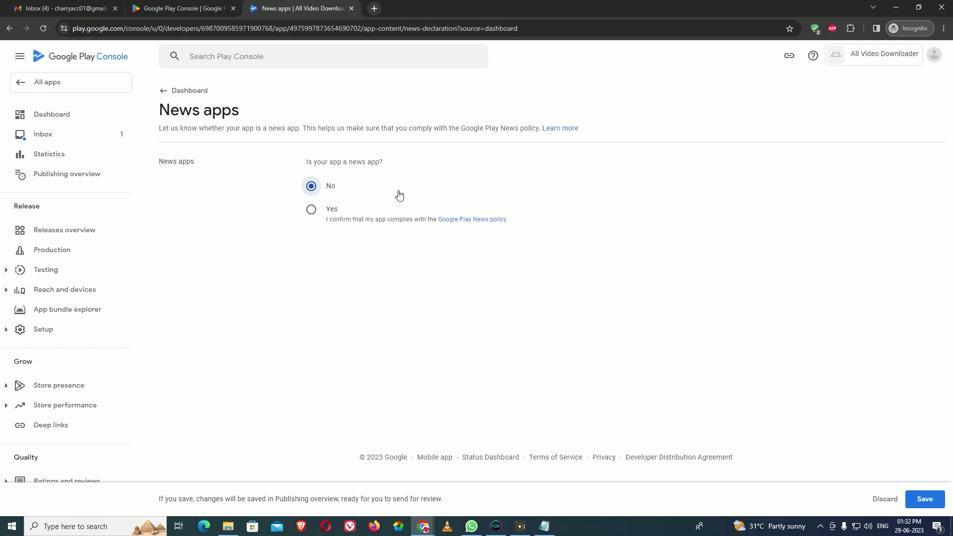
{"action": "left_click", "coordinate": [923, 500]}
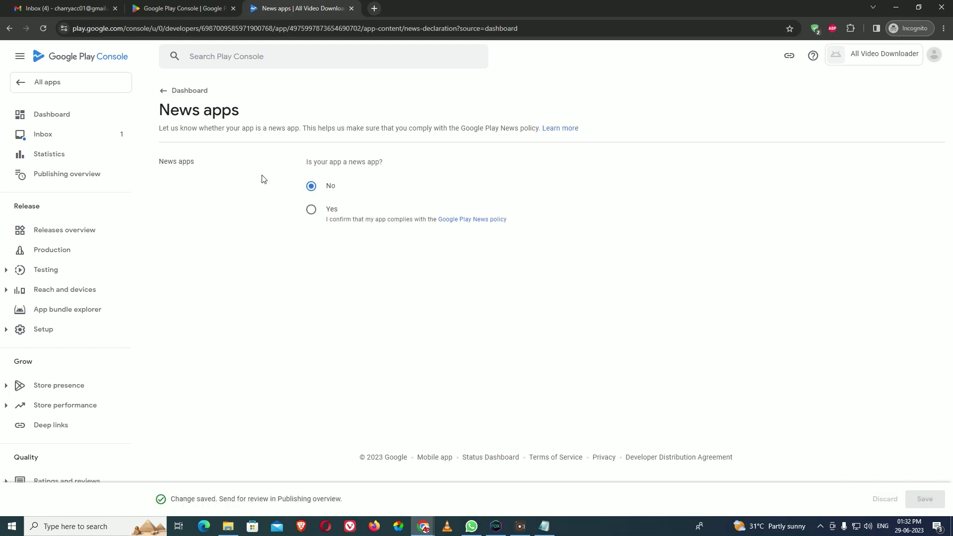
{"action": "left_click", "coordinate": [169, 90]}
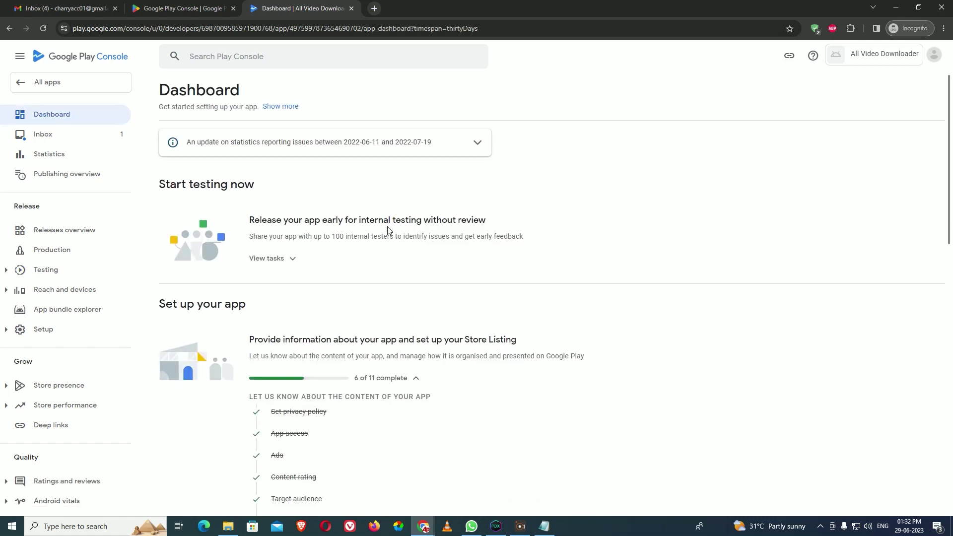
Declare that the app is not a publicly available COVID-19 contact tracing or status app, save, and return to the dashboard
{"action": "scroll", "coordinate": [388, 230], "scroll_direction": "down", "scroll_amount": 7}
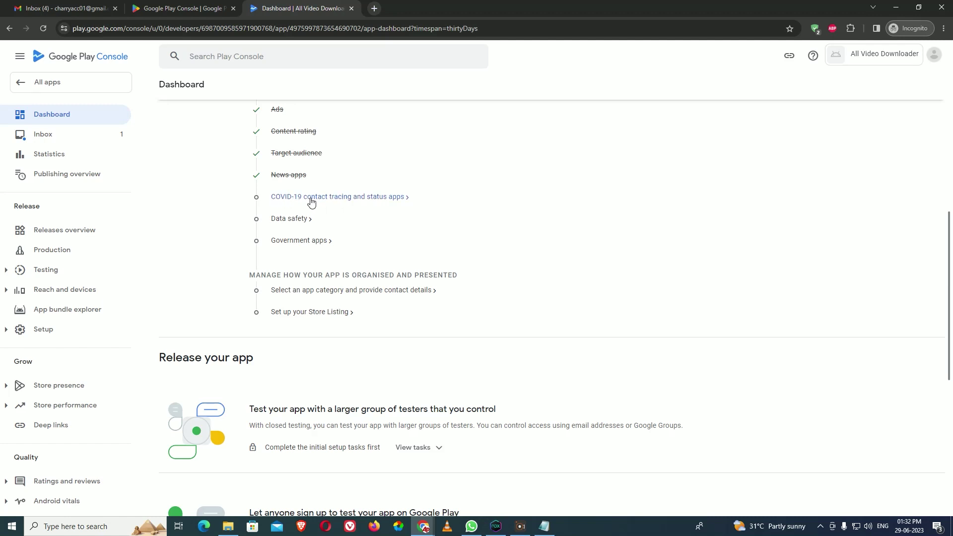
{"action": "left_click", "coordinate": [348, 198]}
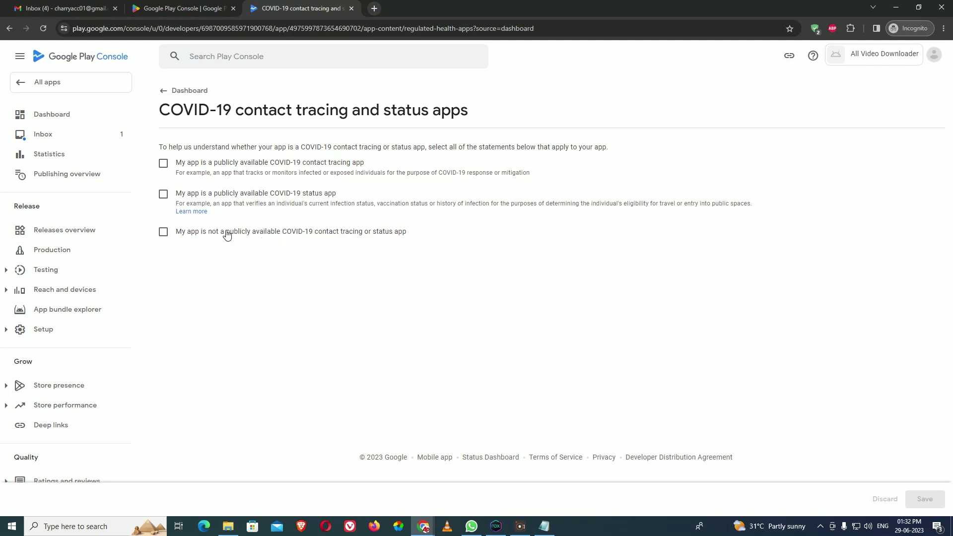
{"action": "left_click", "coordinate": [163, 233]}
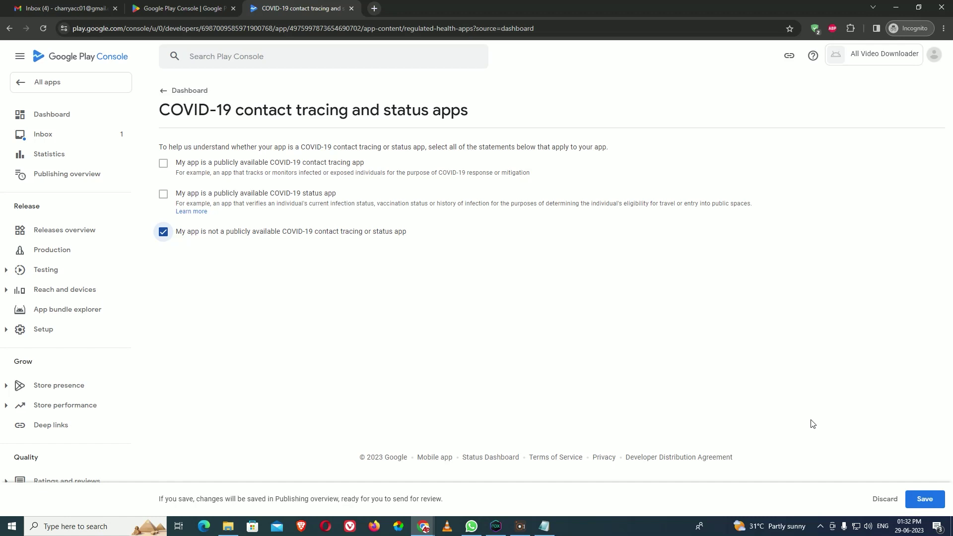
{"action": "left_click", "coordinate": [926, 500]}
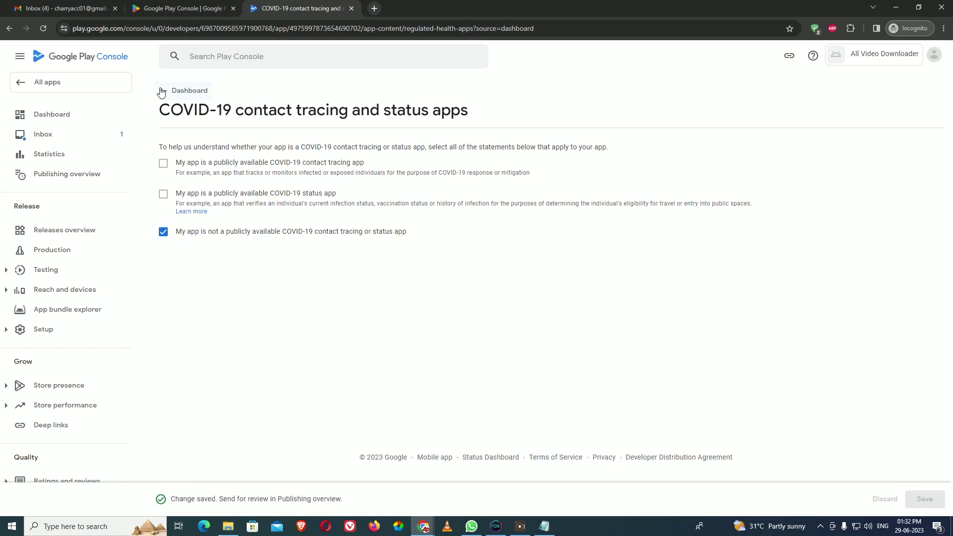
{"action": "left_click", "coordinate": [186, 90]}
Open the Data safety task, go through its introduction and overview, and continue to Data collection and security
{"action": "scroll", "coordinate": [408, 247], "scroll_direction": "down", "scroll_amount": 7}
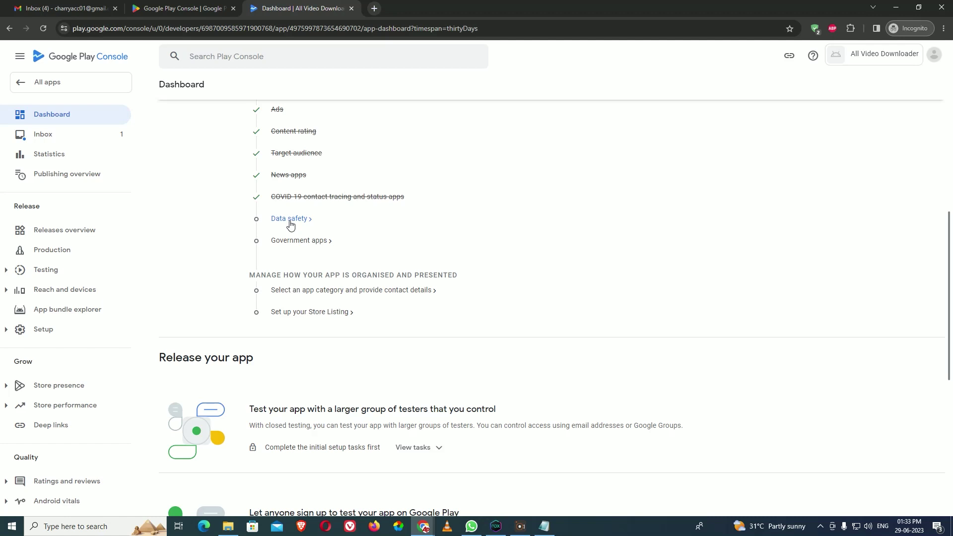
{"action": "left_click", "coordinate": [290, 219]}
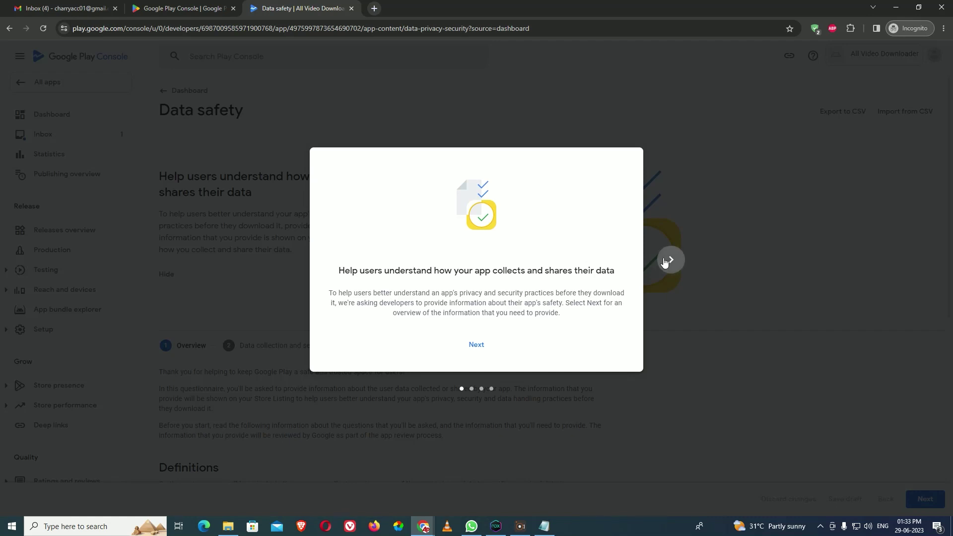
{"action": "left_click", "coordinate": [667, 262]}
{"action": "left_click", "coordinate": [668, 265]}
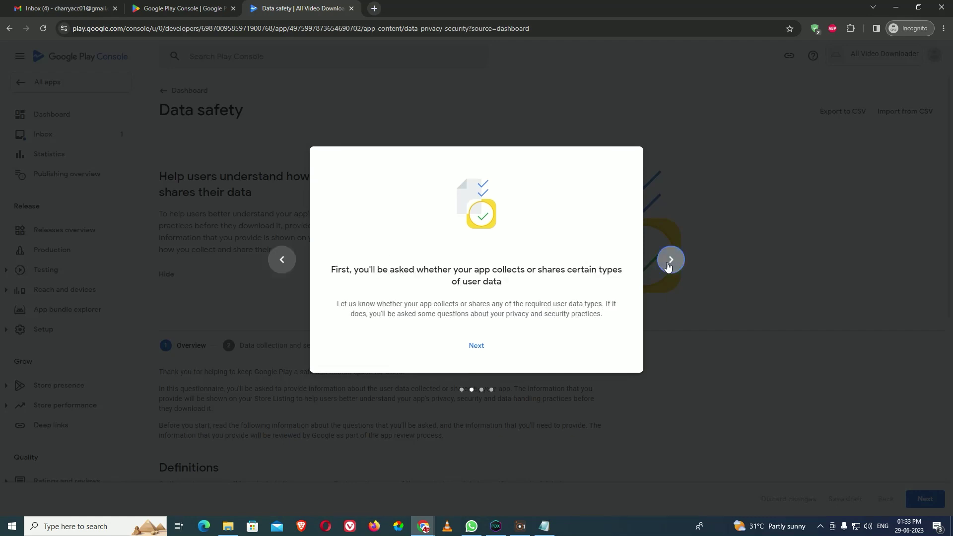
{"action": "left_click", "coordinate": [668, 262]}
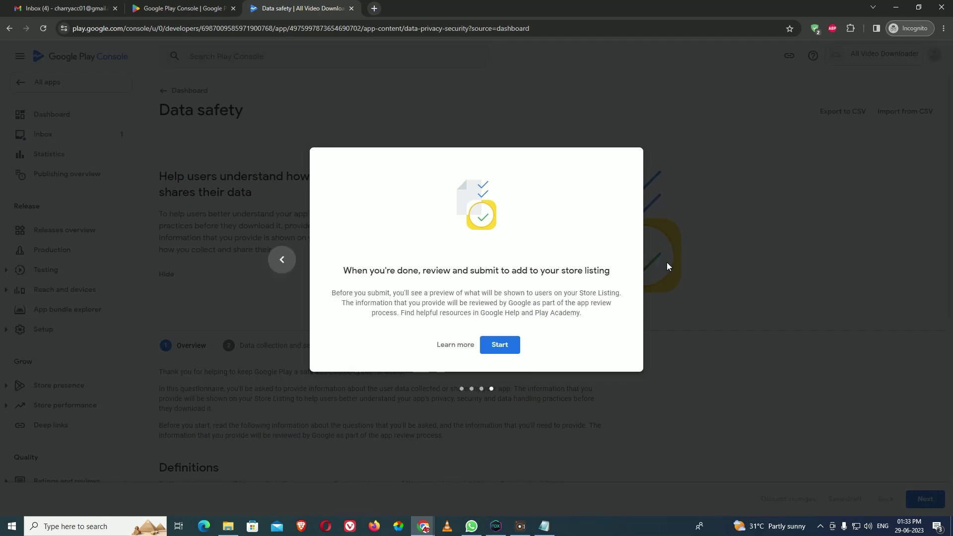
{"action": "left_click", "coordinate": [506, 344]}
{"action": "scroll", "coordinate": [506, 347], "scroll_direction": "down", "scroll_amount": 7}
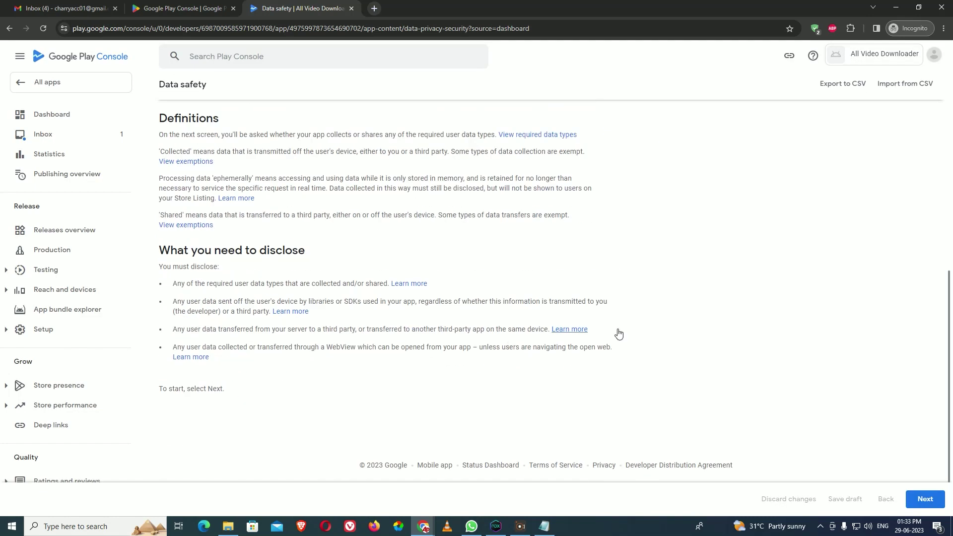
{"action": "left_click", "coordinate": [926, 499]}
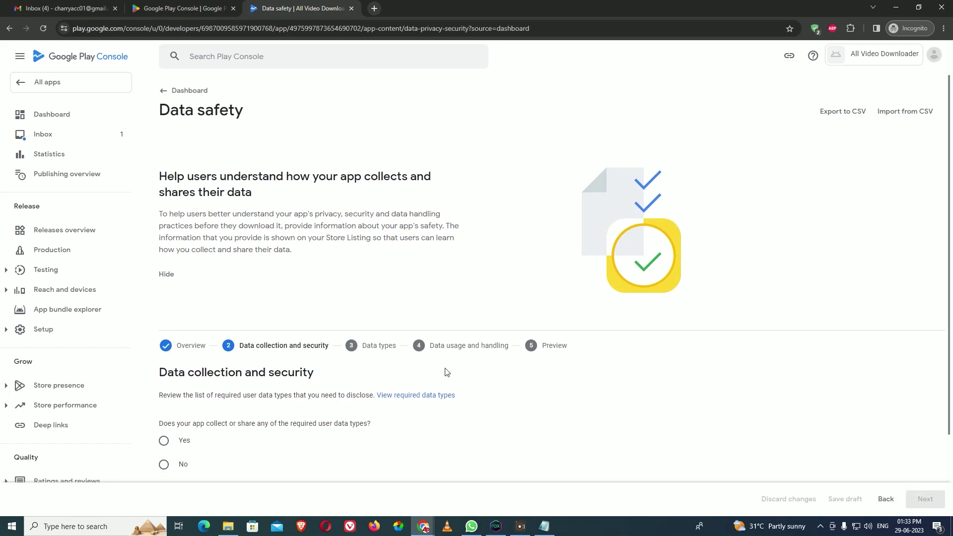
Answer Yes to collecting or sharing required user data types, and state that the app does not allow users to create an account
{"action": "scroll", "coordinate": [437, 375], "scroll_direction": "down", "scroll_amount": 2}
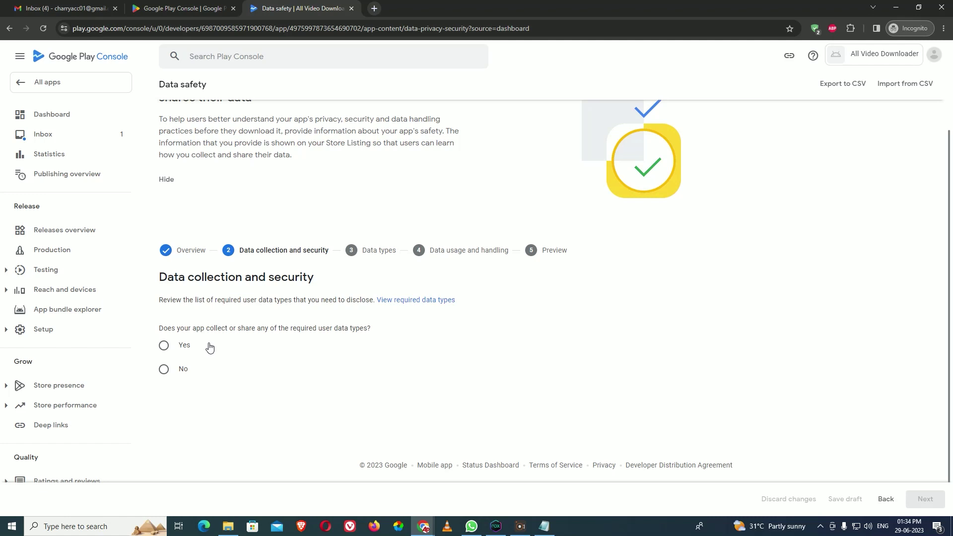
{"action": "left_click", "coordinate": [164, 346]}
{"action": "scroll", "coordinate": [202, 349], "scroll_direction": "down", "scroll_amount": 1}
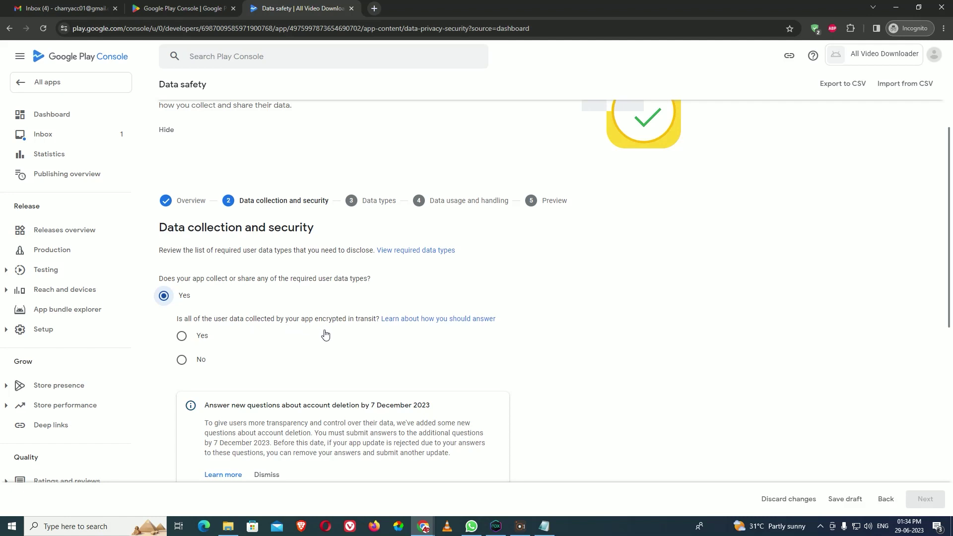
{"action": "scroll", "coordinate": [326, 334], "scroll_direction": "down", "scroll_amount": 3}
{"action": "scroll", "coordinate": [326, 333], "scroll_direction": "down", "scroll_amount": 5}
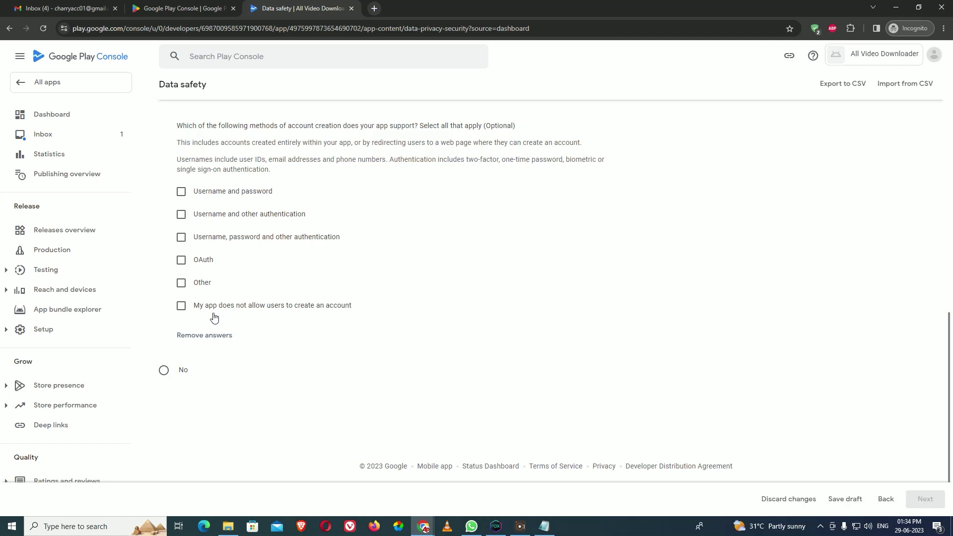
{"action": "left_click", "coordinate": [182, 306]}
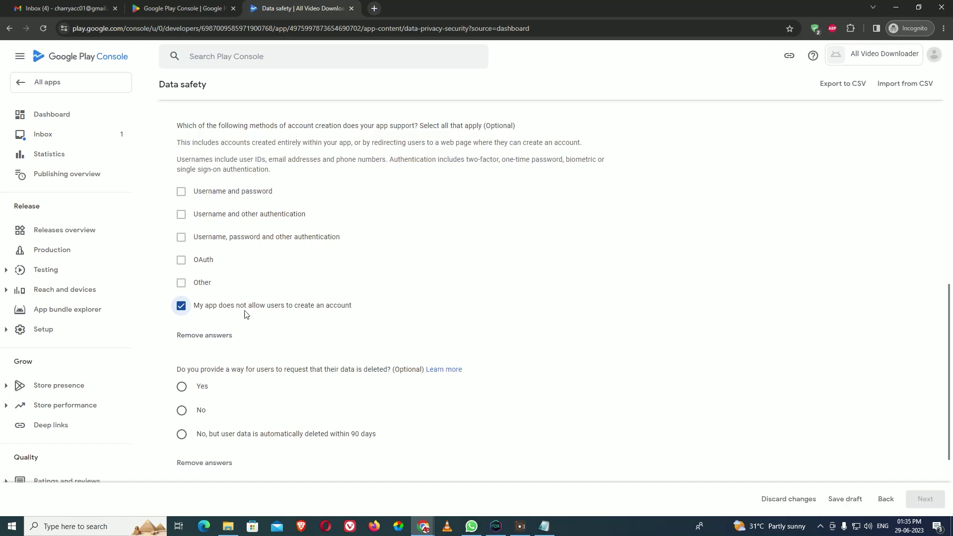
Answer the data deletion question with "No, but user data is automatically deleted within 90 days" and save the draft
{"action": "scroll", "coordinate": [245, 309], "scroll_direction": "down", "scroll_amount": 3}
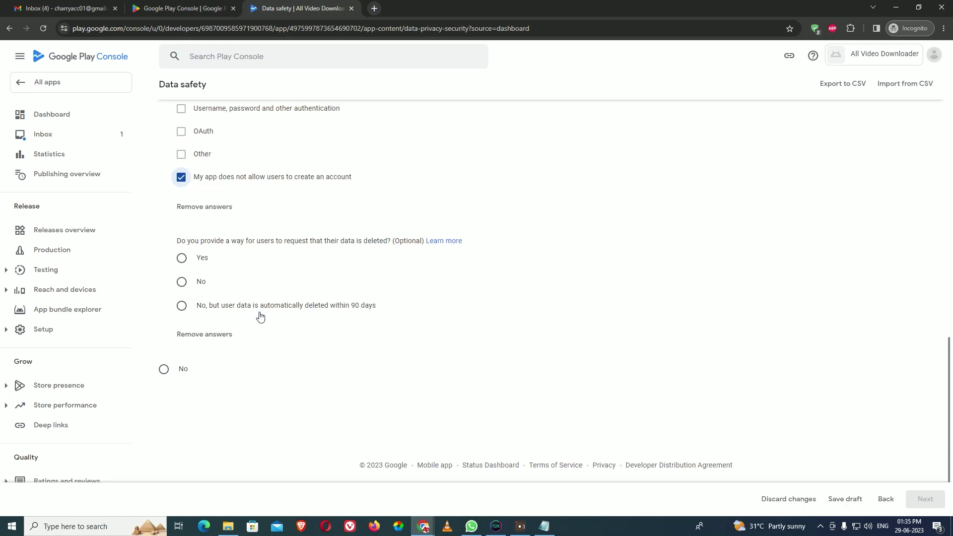
{"action": "left_click", "coordinate": [182, 307]}
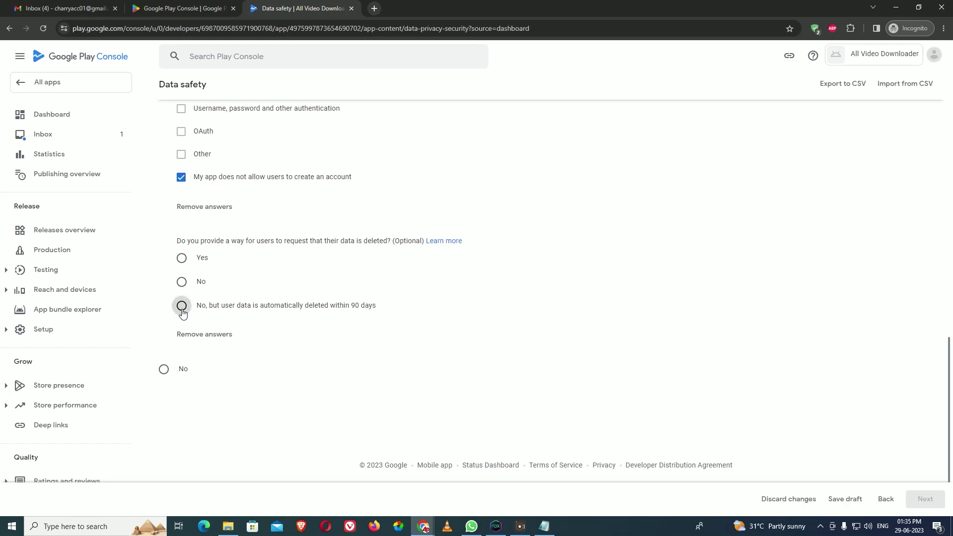
{"action": "left_click", "coordinate": [858, 505]}
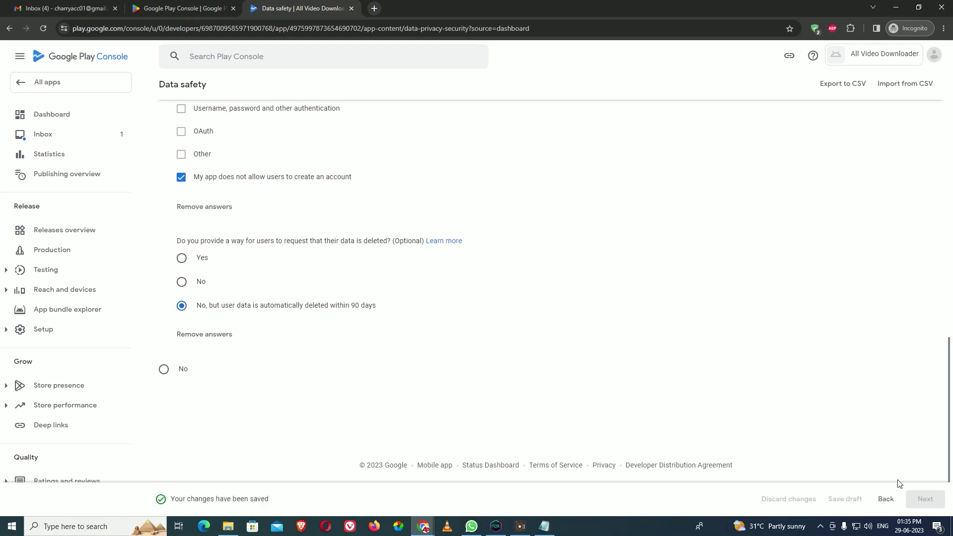
Answer Yes to all collected user data being encrypted in transit, and continue to the Data types stage
{"action": "scroll", "coordinate": [432, 395], "scroll_direction": "up", "scroll_amount": 6}
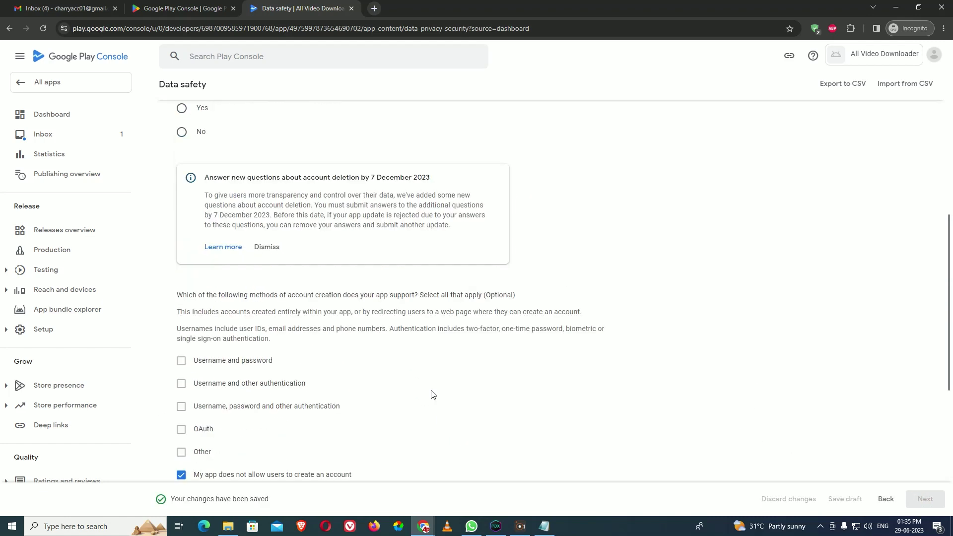
{"action": "scroll", "coordinate": [432, 395], "scroll_direction": "up", "scroll_amount": 2}
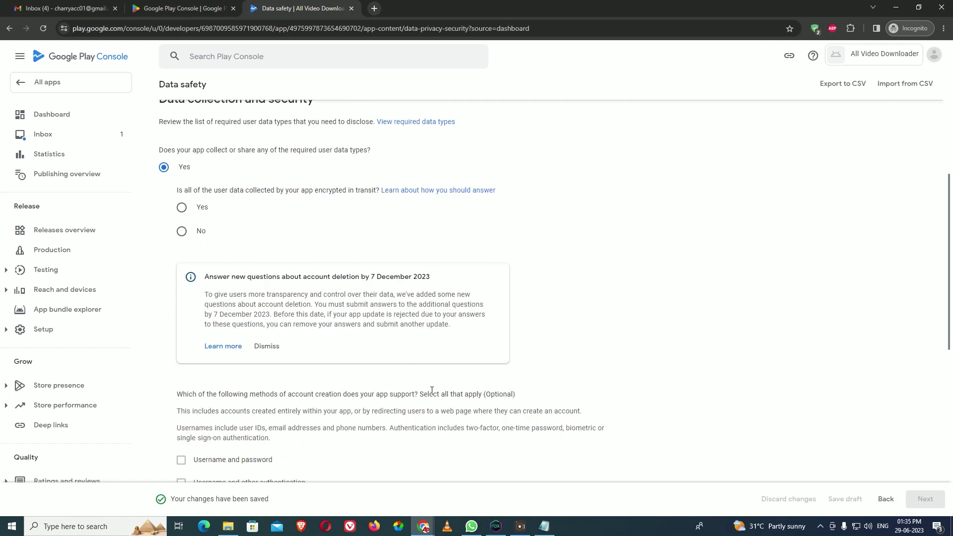
{"action": "left_click", "coordinate": [182, 209]}
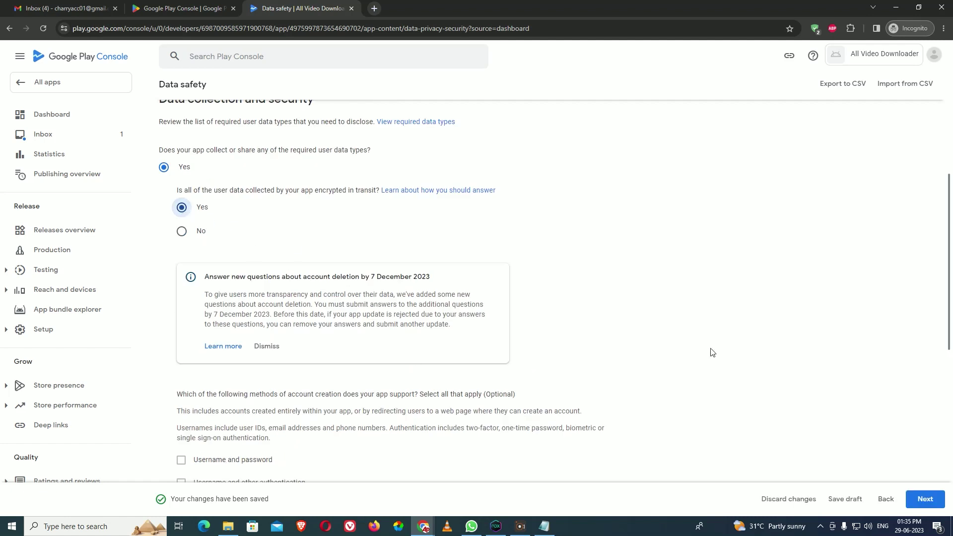
{"action": "left_click", "coordinate": [924, 500]}
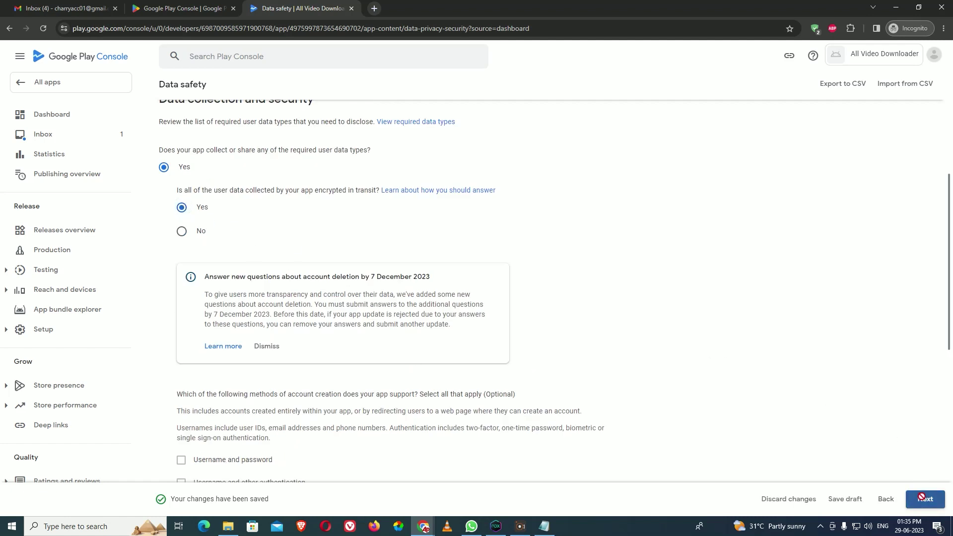
Select Crash logs and Diagnostics as data types under App info and performance
{"action": "scroll", "coordinate": [591, 337], "scroll_direction": "down", "scroll_amount": 8}
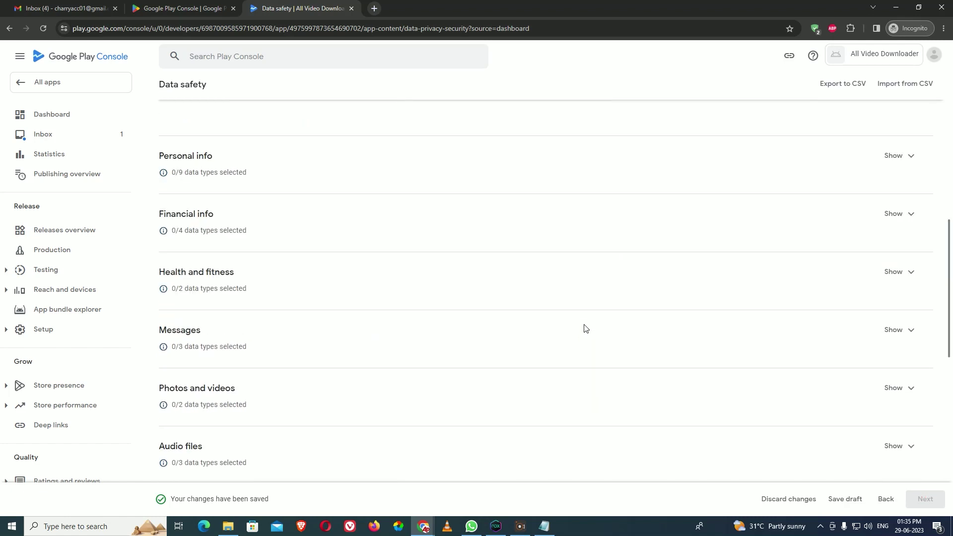
{"action": "scroll", "coordinate": [586, 329], "scroll_direction": "up", "scroll_amount": 5}
{"action": "scroll", "coordinate": [586, 329], "scroll_direction": "down", "scroll_amount": 2}
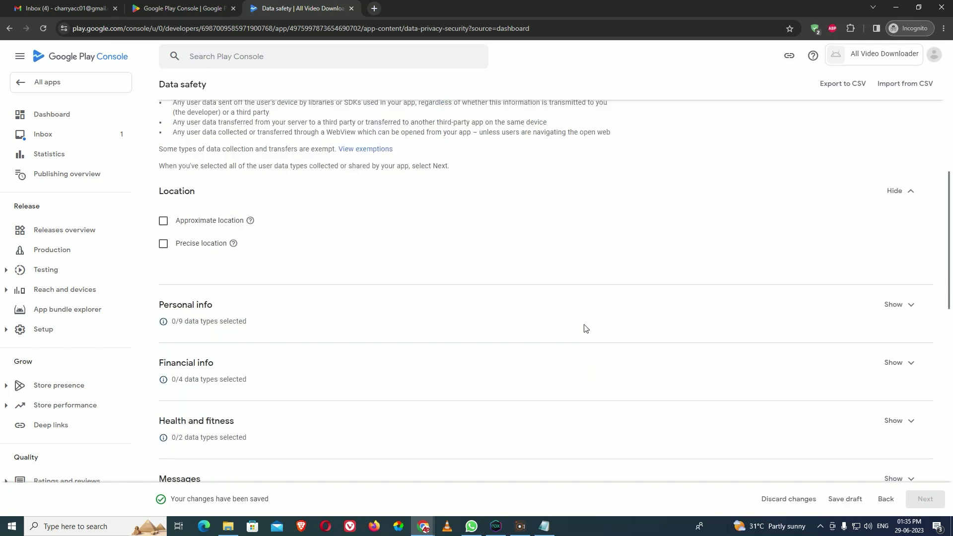
{"action": "scroll", "coordinate": [581, 325], "scroll_direction": "down", "scroll_amount": 2}
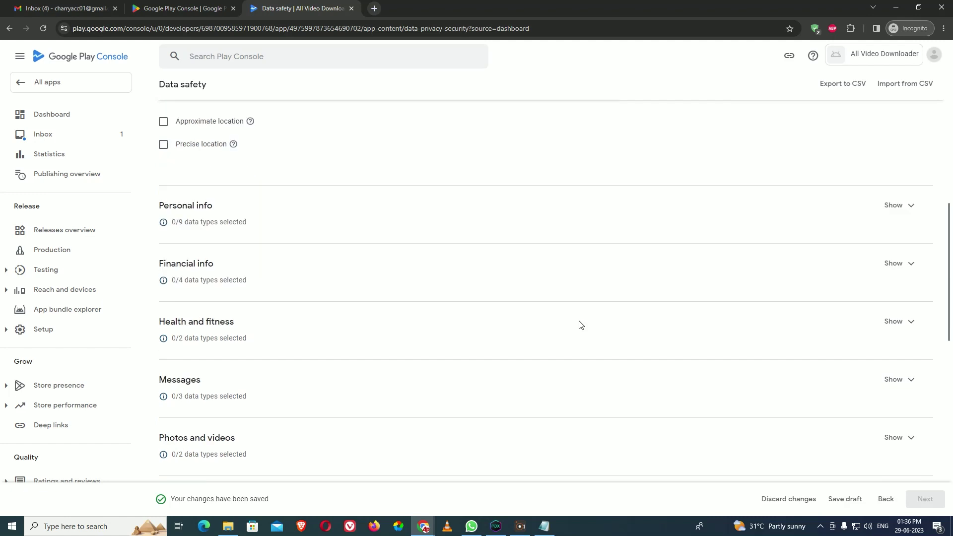
{"action": "scroll", "coordinate": [581, 325], "scroll_direction": "down", "scroll_amount": 1}
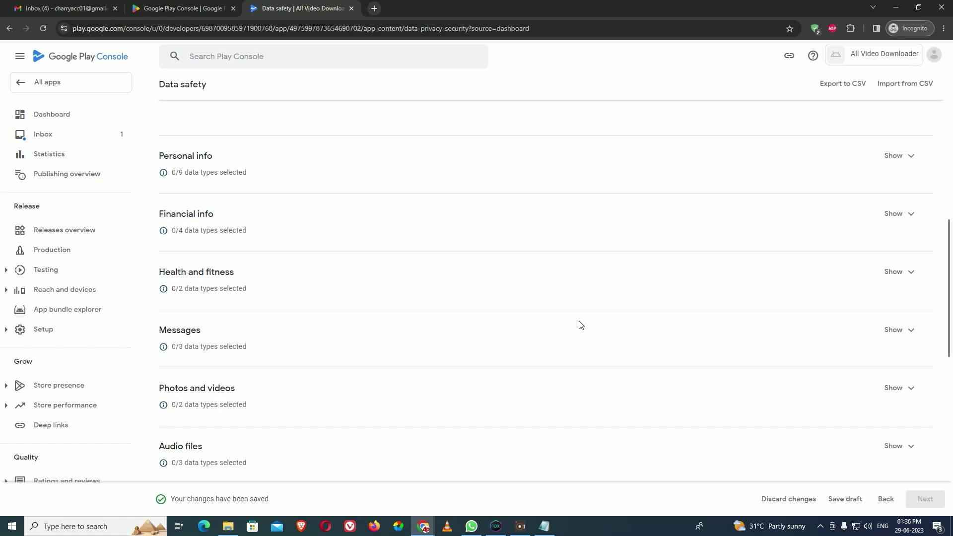
{"action": "scroll", "coordinate": [581, 325], "scroll_direction": "down", "scroll_amount": 10}
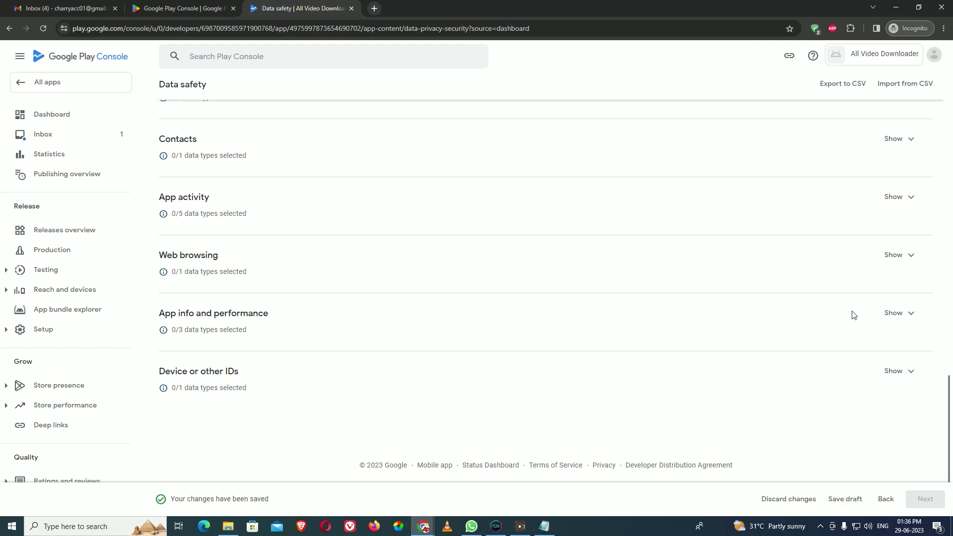
{"action": "left_click", "coordinate": [912, 318]}
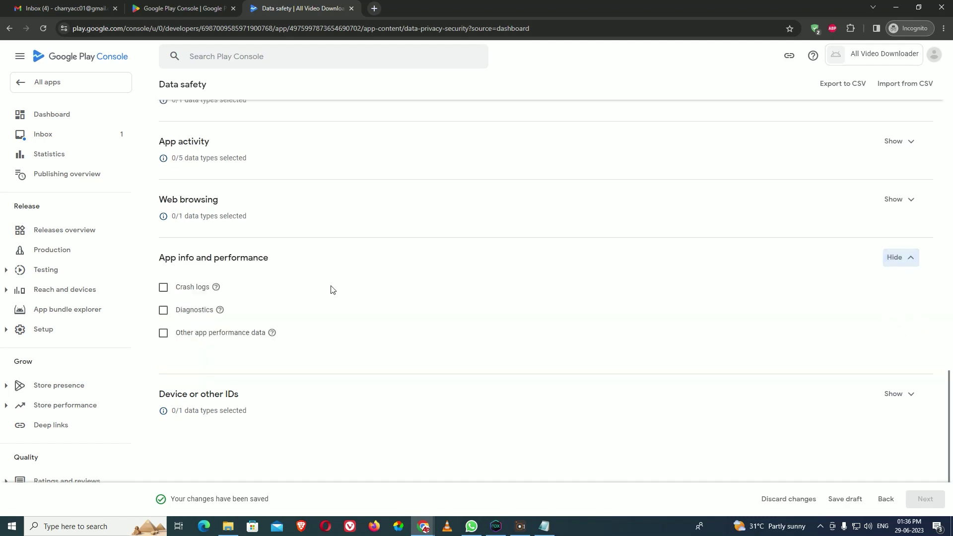
{"action": "left_click", "coordinate": [164, 293]}
{"action": "left_click", "coordinate": [163, 311]}
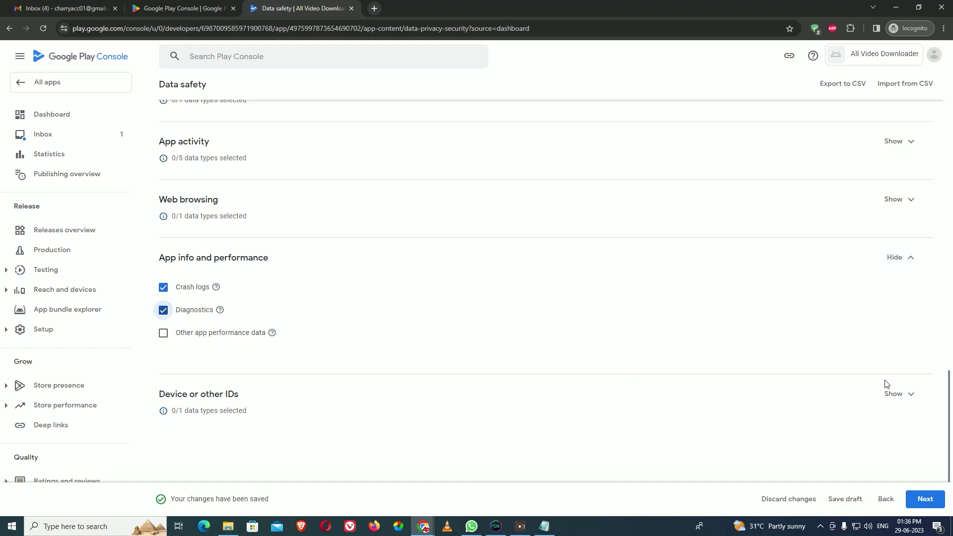
Select the Device or other IDs data type in its own section of the data types list
{"action": "left_click", "coordinate": [893, 395]}
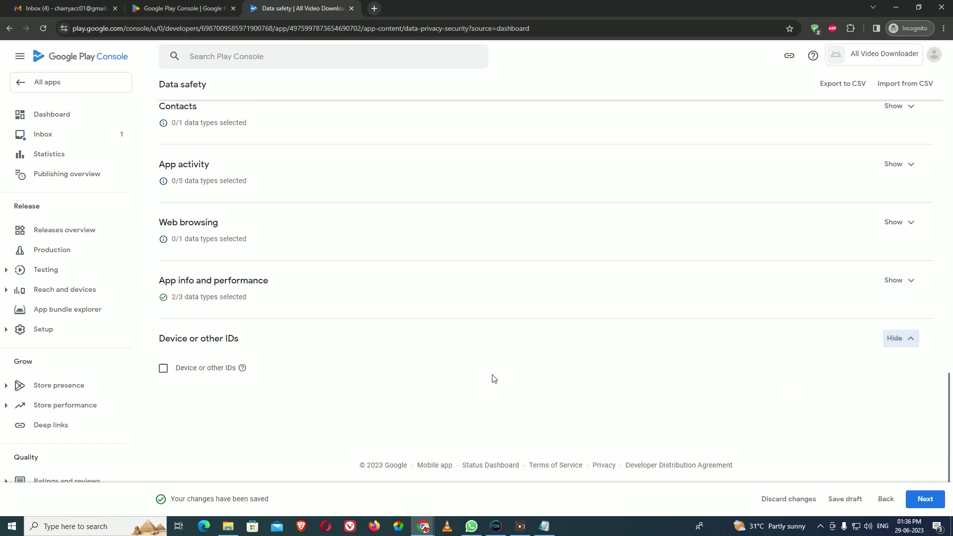
{"action": "left_click", "coordinate": [163, 371]}
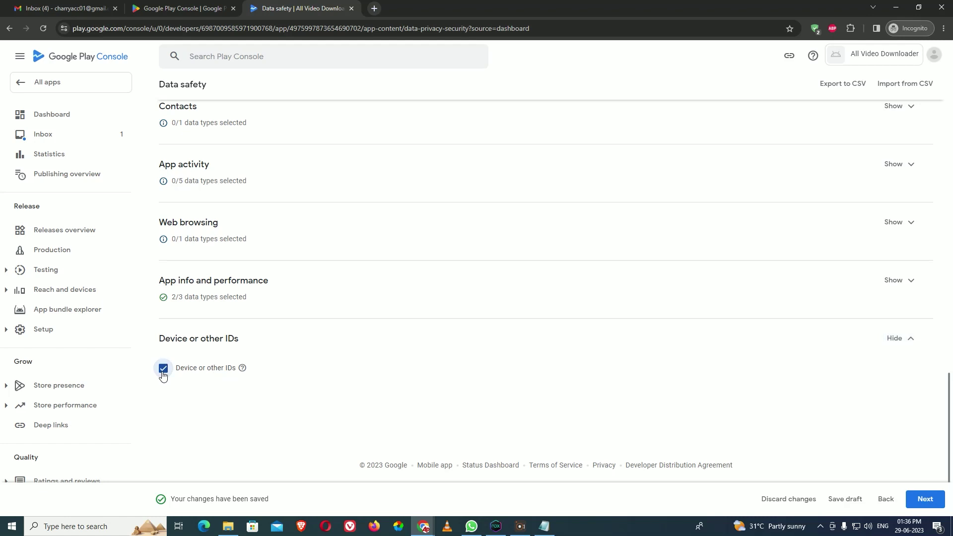
{"action": "scroll", "coordinate": [259, 366], "scroll_direction": "up", "scroll_amount": 3}
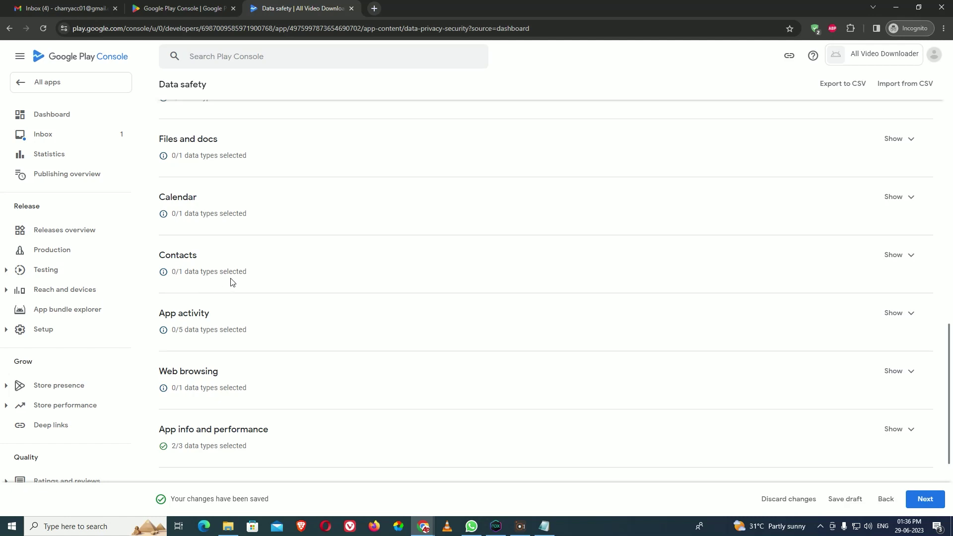
Continue to Data usage and handling, and declare Crash logs as Shared for Analytics and Advertising or marketing, saving the answers
{"action": "scroll", "coordinate": [222, 261], "scroll_direction": "down", "scroll_amount": 3}
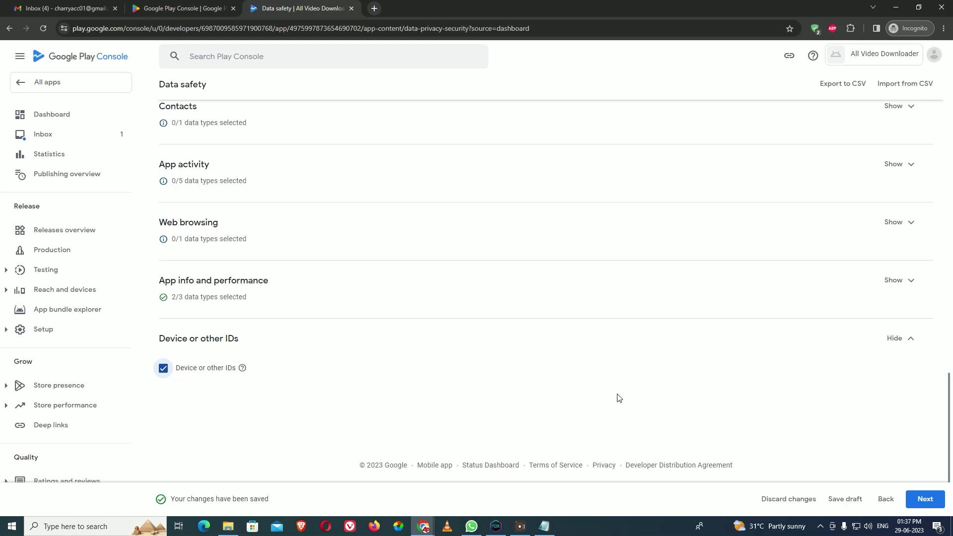
{"action": "left_click", "coordinate": [926, 500]}
{"action": "scroll", "coordinate": [758, 344], "scroll_direction": "down", "scroll_amount": 4}
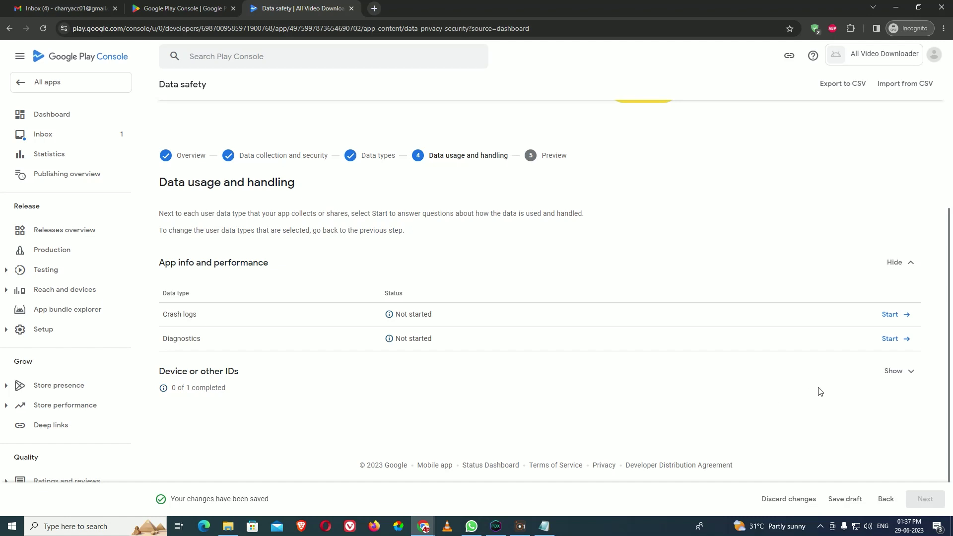
{"action": "left_click", "coordinate": [895, 316]}
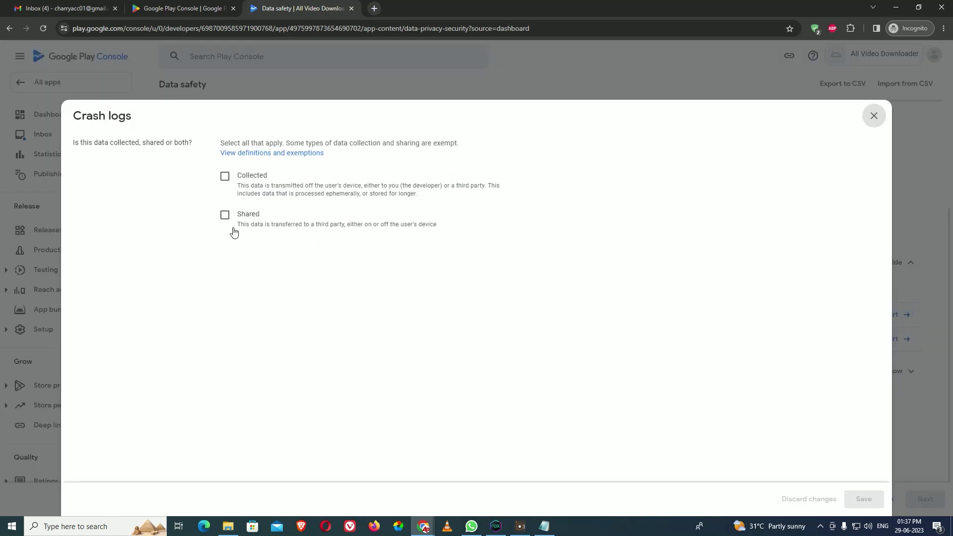
{"action": "left_click", "coordinate": [226, 216]}
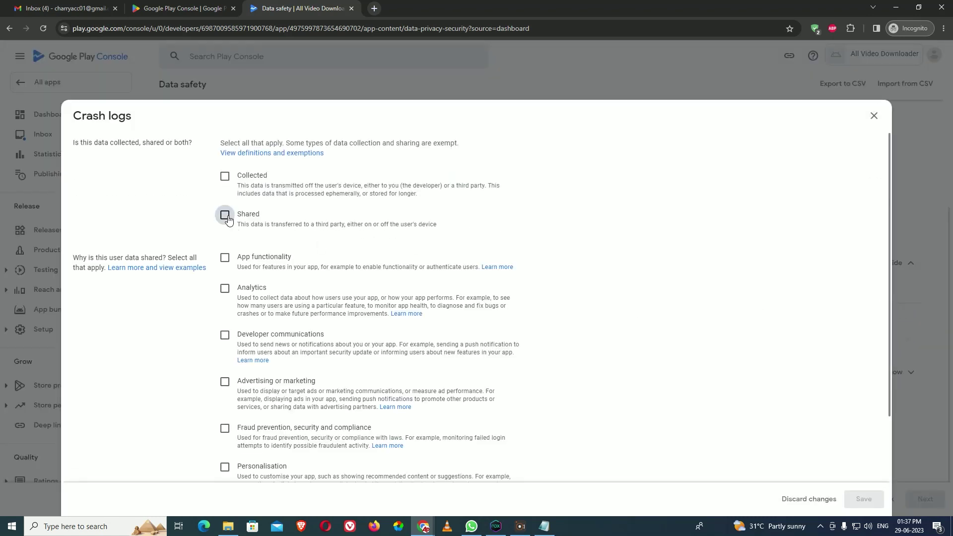
{"action": "left_click", "coordinate": [225, 289]}
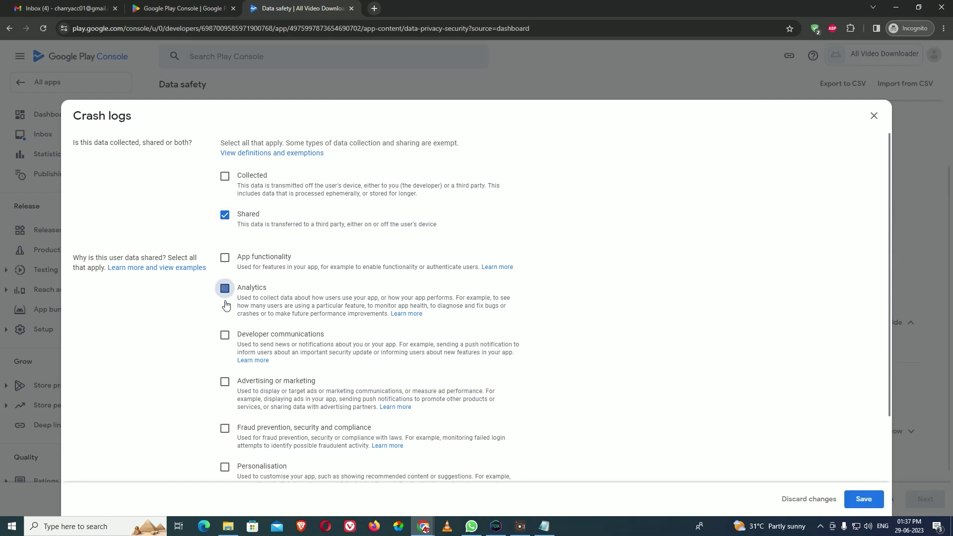
{"action": "left_click", "coordinate": [223, 382]}
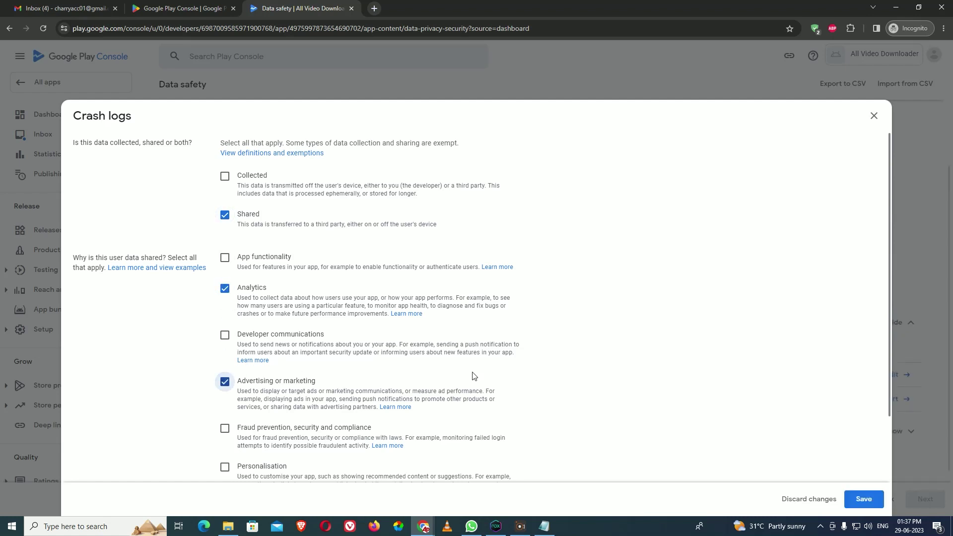
{"action": "left_click", "coordinate": [865, 499]}
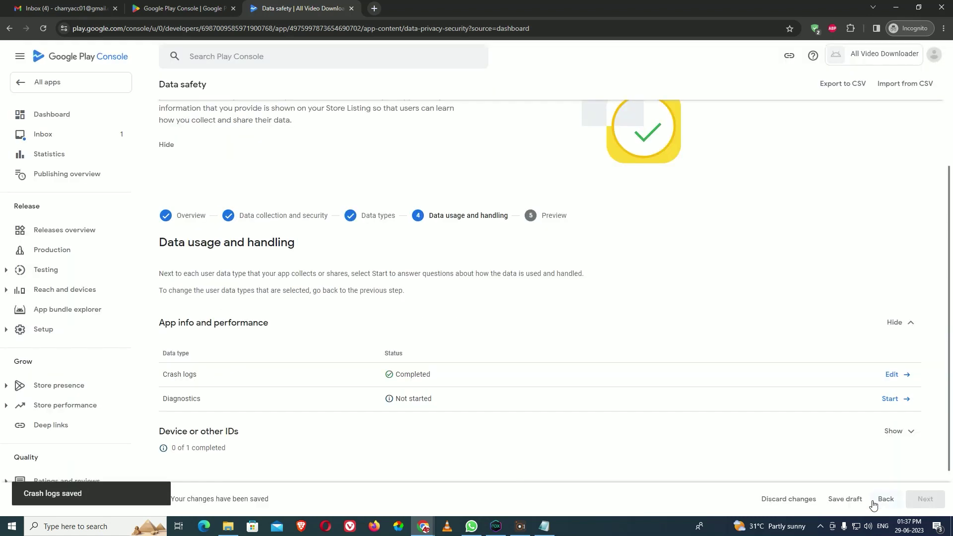
Declare Diagnostics as Shared for Analytics and Advertising or marketing, and save the answers
{"action": "left_click", "coordinate": [889, 399]}
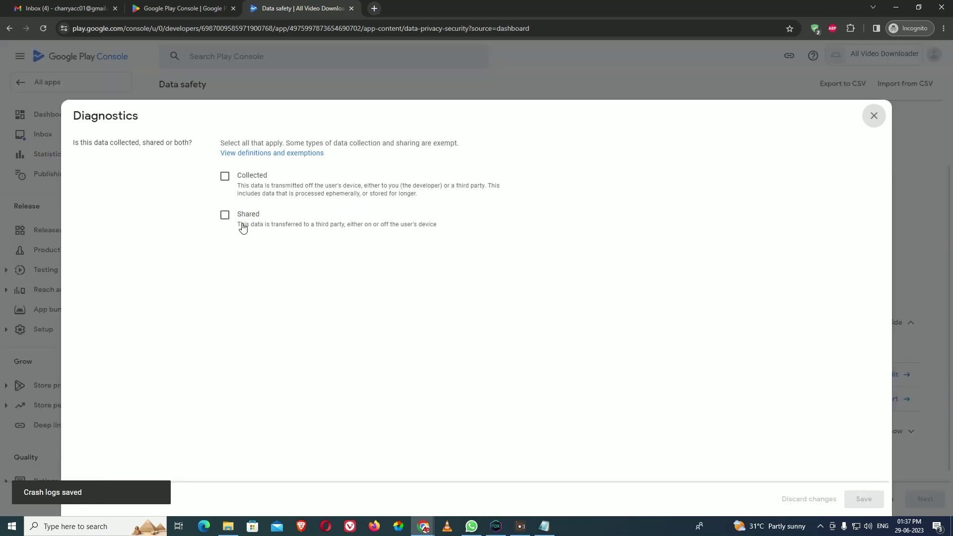
{"action": "left_click", "coordinate": [225, 216]}
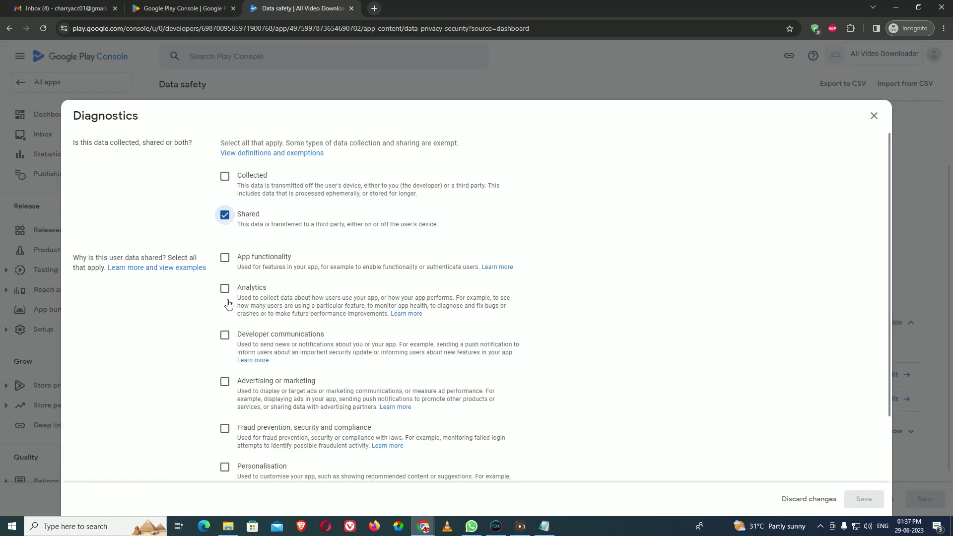
{"action": "left_click", "coordinate": [225, 289]}
{"action": "left_click", "coordinate": [225, 382]}
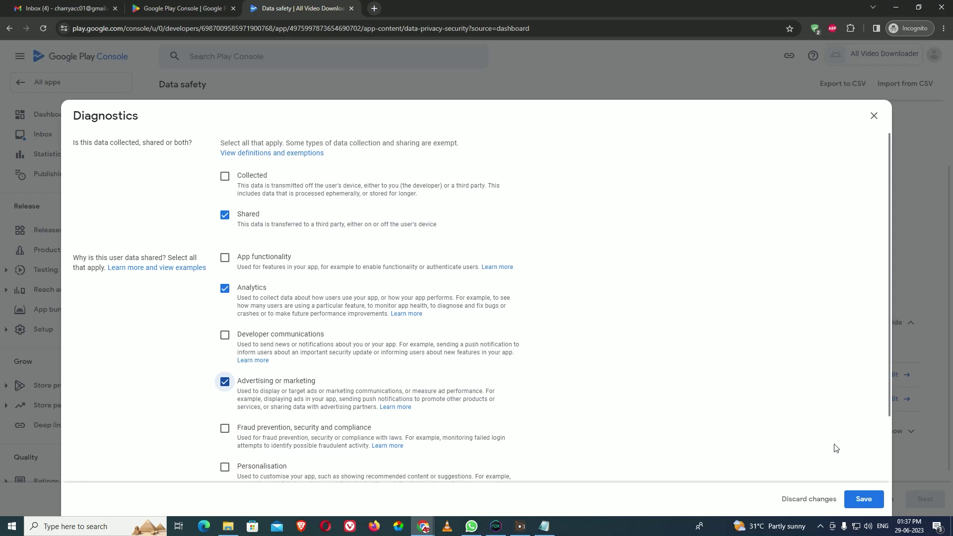
{"action": "left_click", "coordinate": [855, 500]}
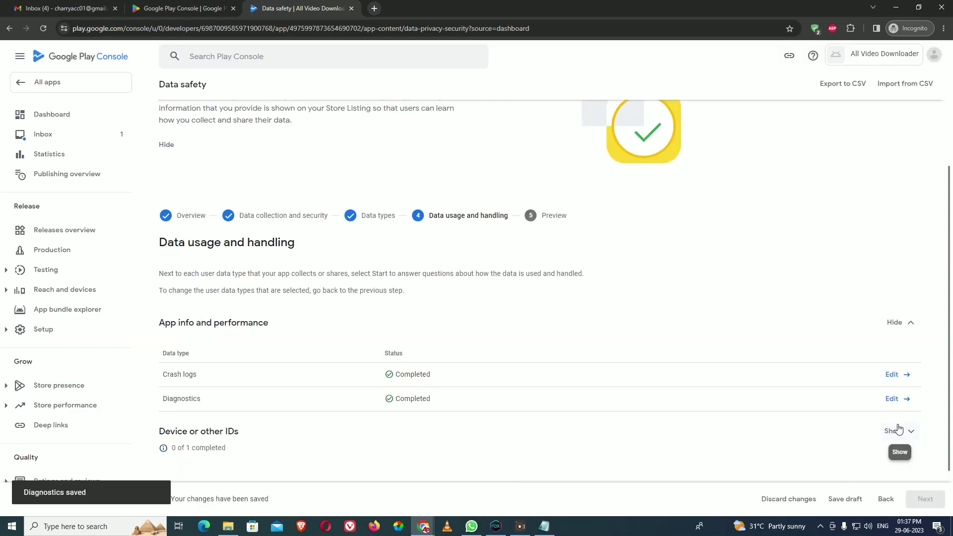
Declare Device or other IDs as Shared for Analytics and Advertising or marketing, and save the answers
{"action": "left_click", "coordinate": [894, 432]}
{"action": "scroll", "coordinate": [745, 397], "scroll_direction": "down", "scroll_amount": 1}
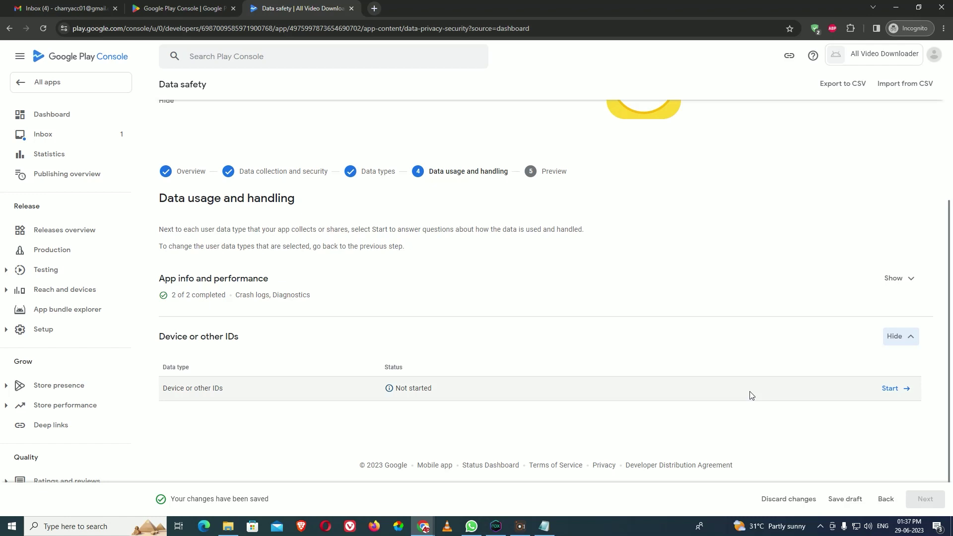
{"action": "left_click", "coordinate": [882, 391]}
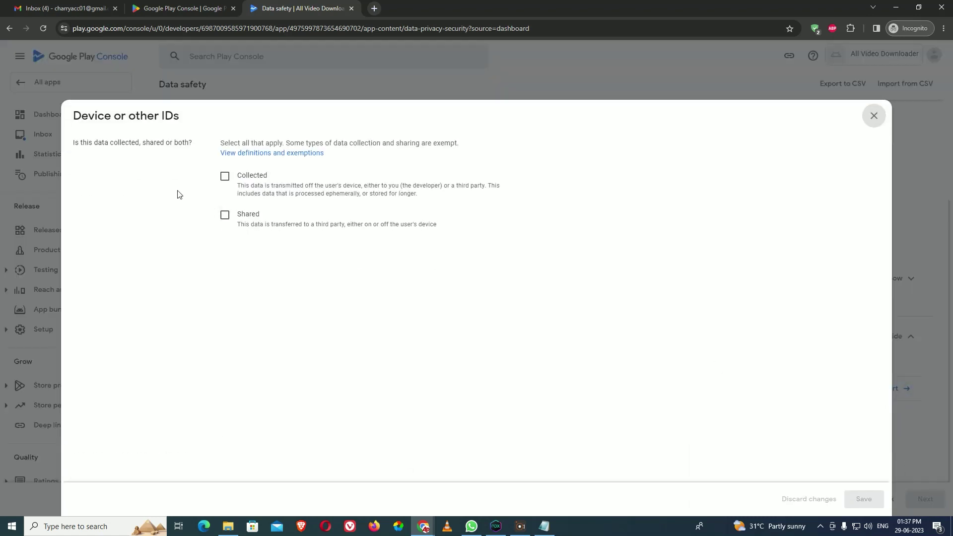
{"action": "left_click", "coordinate": [232, 222]}
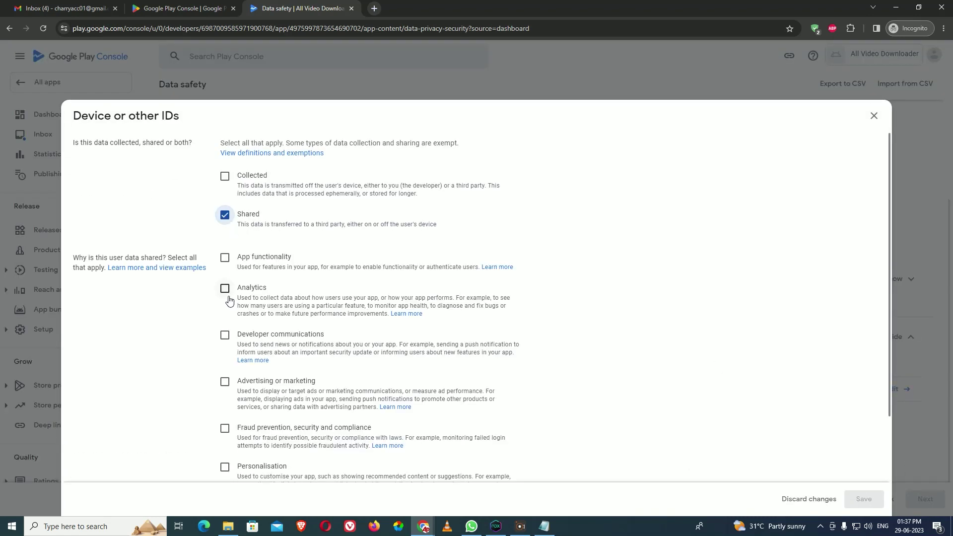
{"action": "left_click", "coordinate": [225, 382]}
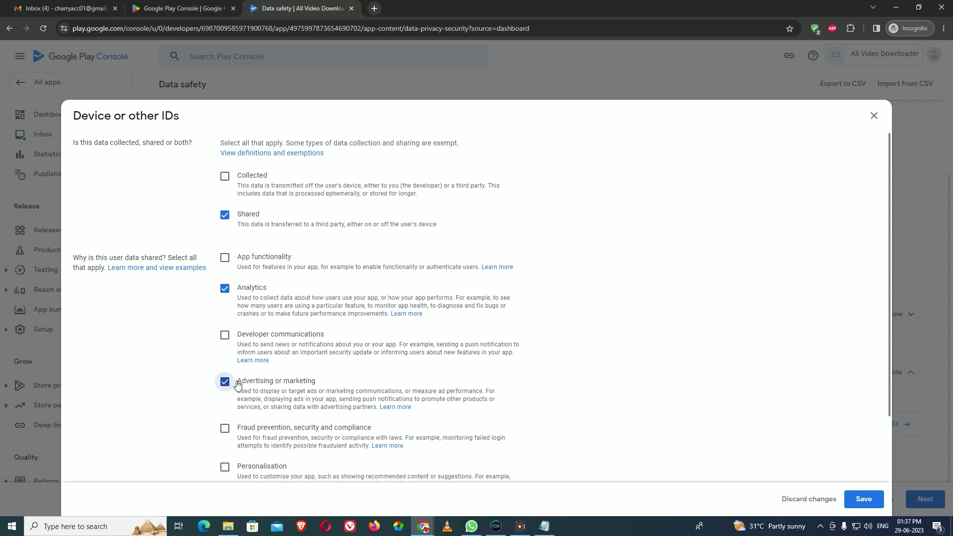
{"action": "left_click", "coordinate": [865, 501]}
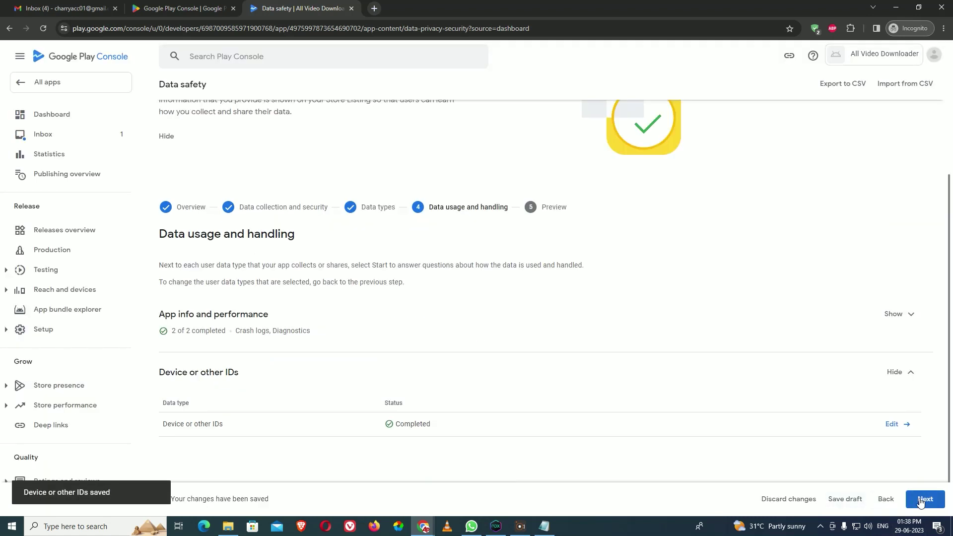
Continue to the Store Listing preview, review the declared data practices, and save the Data safety form
{"action": "left_click", "coordinate": [925, 500]}
{"action": "scroll", "coordinate": [681, 338], "scroll_direction": "down", "scroll_amount": 7}
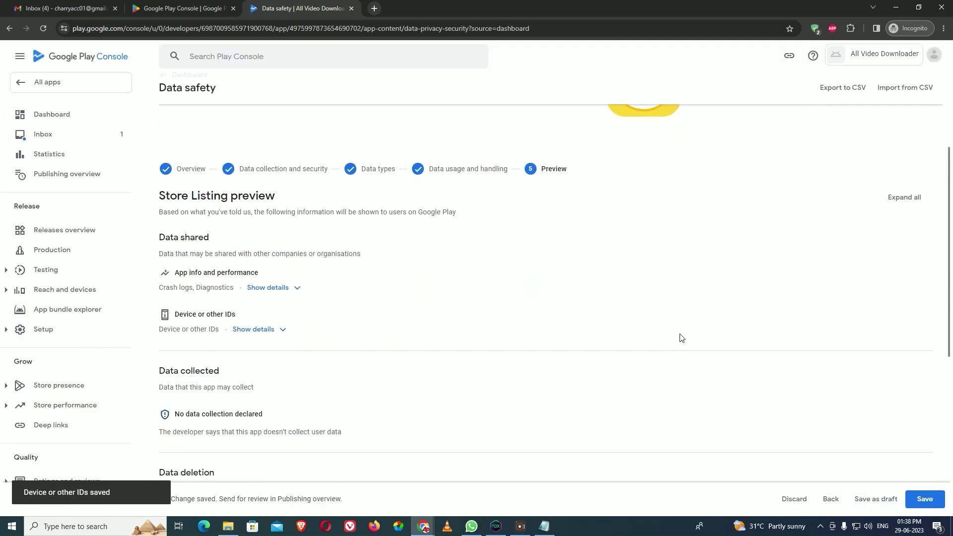
{"action": "scroll", "coordinate": [681, 338], "scroll_direction": "down", "scroll_amount": 3}
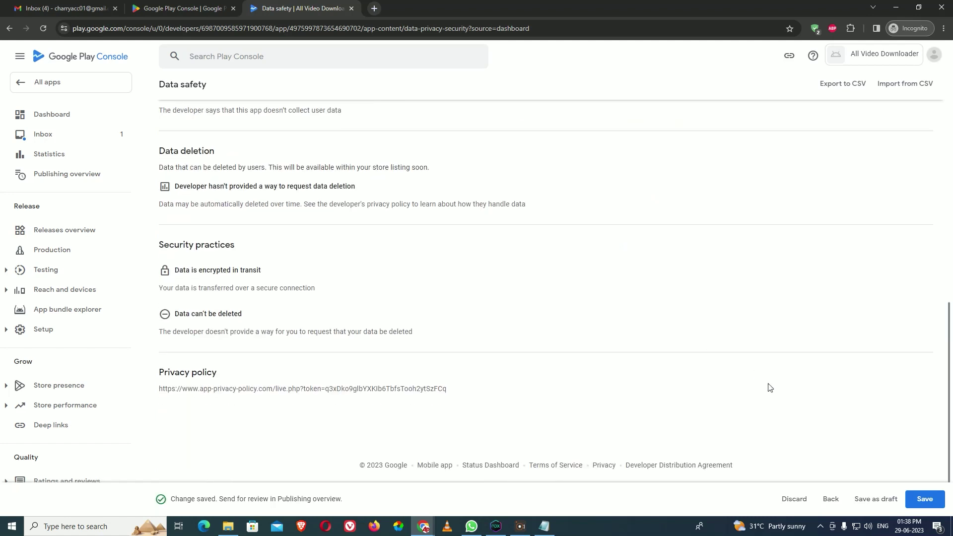
{"action": "left_click", "coordinate": [919, 499]}
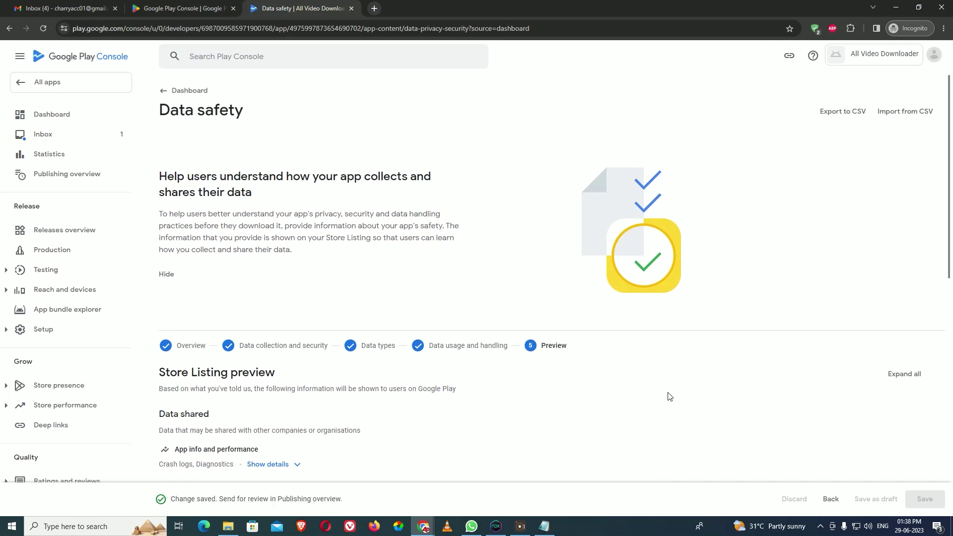
Return to the dashboard's setup tasks and complete the Government apps declaration with No, saving the answer
{"action": "left_click", "coordinate": [165, 91]}
{"action": "scroll", "coordinate": [363, 249], "scroll_direction": "down", "scroll_amount": 10}
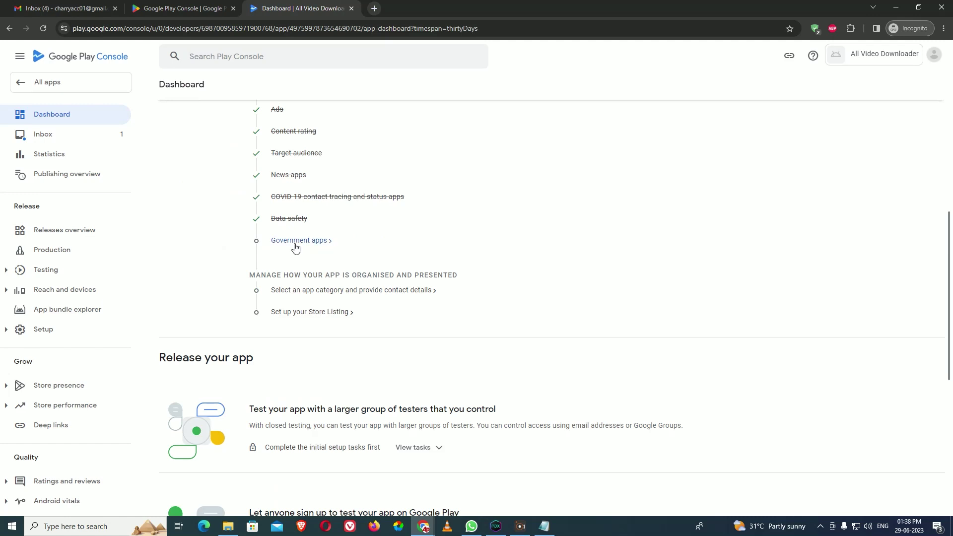
{"action": "left_click", "coordinate": [295, 247]}
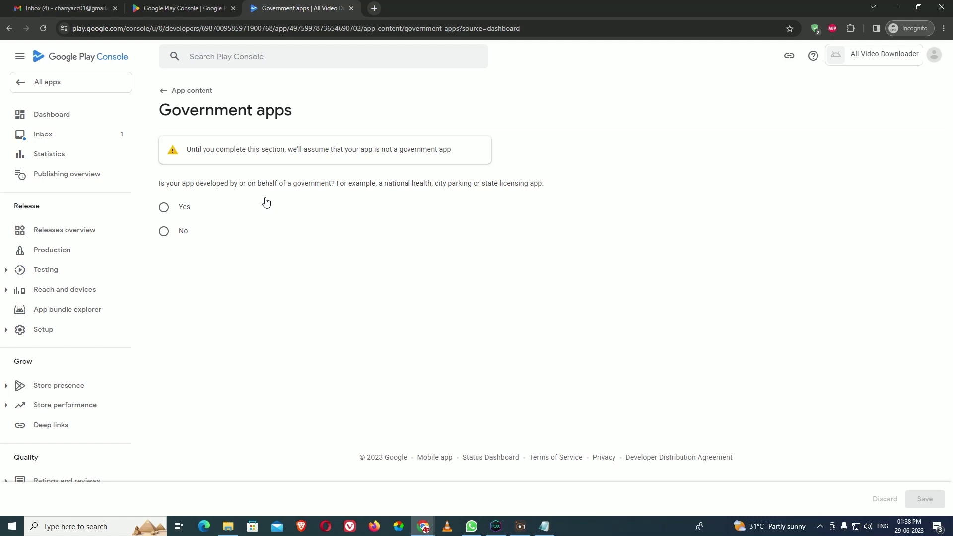
{"action": "left_click", "coordinate": [164, 230]}
{"action": "left_click", "coordinate": [924, 499]}
Go back to the dashboard's setup tasks and set the app category to Entertainment in the store settings, saving the change
{"action": "left_click", "coordinate": [164, 90]}
{"action": "scroll", "coordinate": [454, 284], "scroll_direction": "down", "scroll_amount": 10}
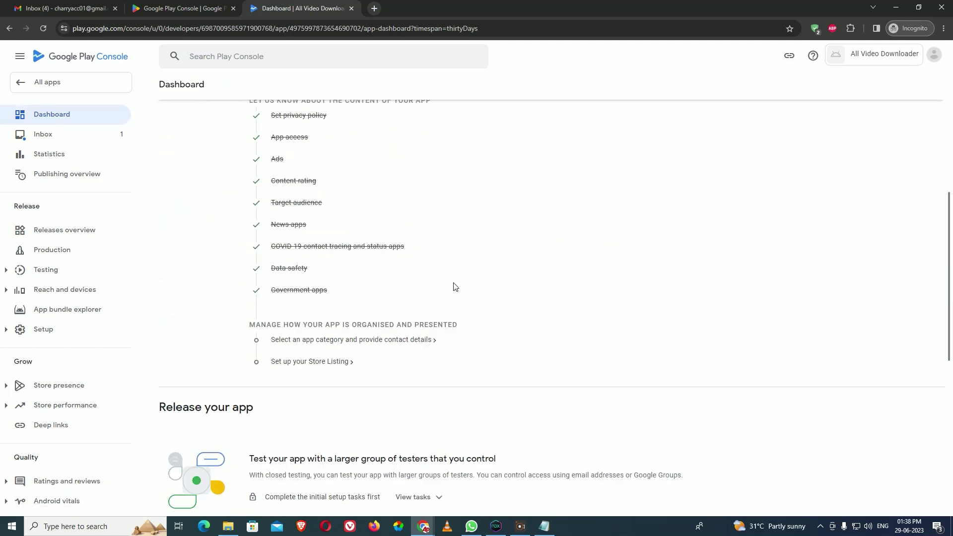
{"action": "left_click", "coordinate": [317, 343]}
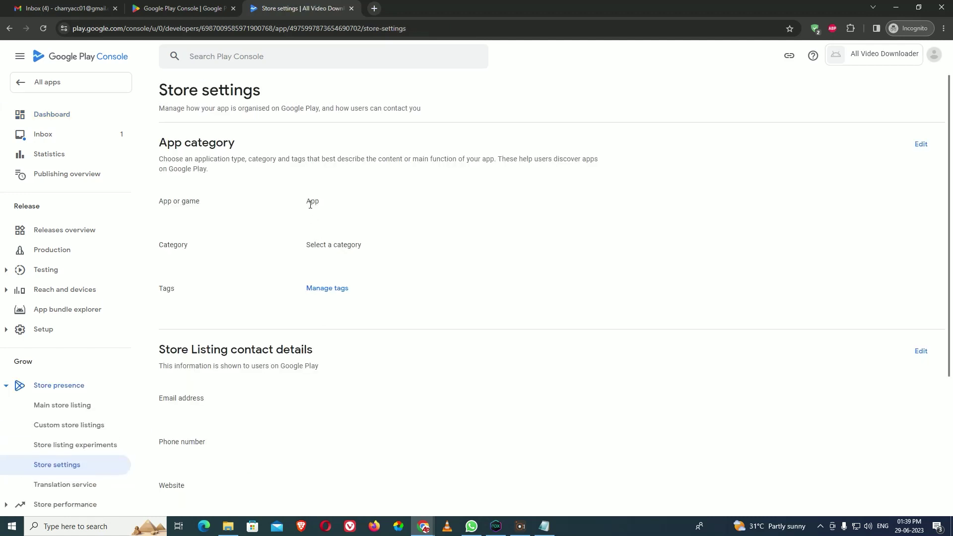
{"action": "left_click", "coordinate": [924, 145]}
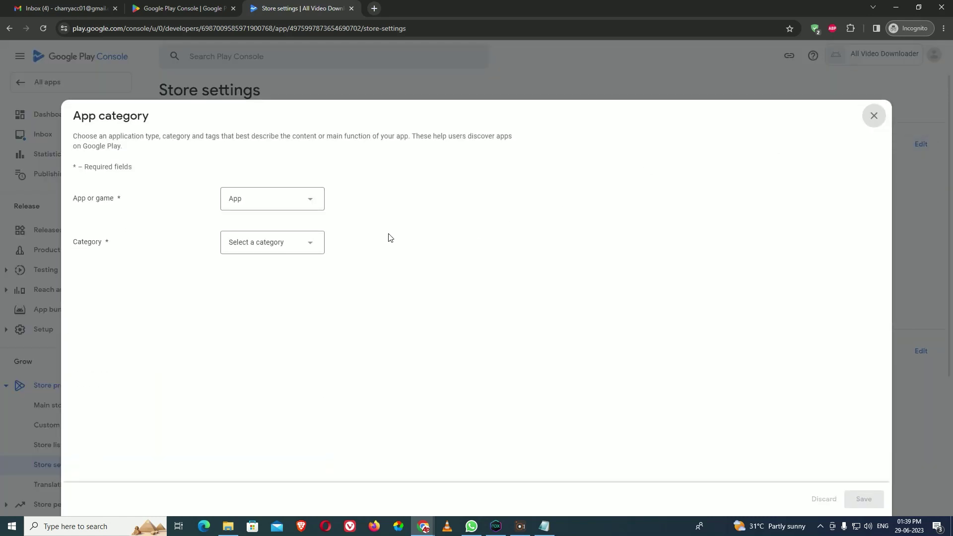
{"action": "left_click", "coordinate": [288, 249]}
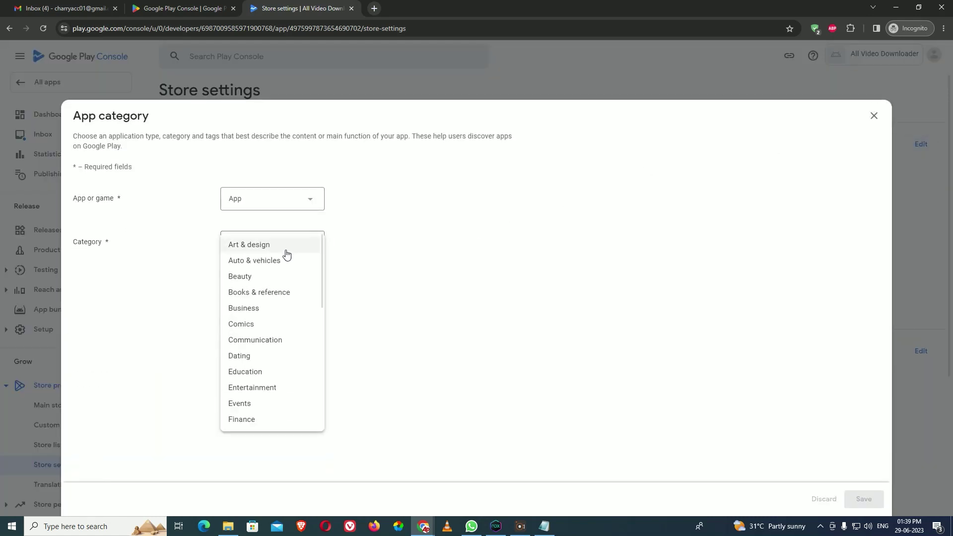
{"action": "scroll", "coordinate": [264, 396], "scroll_direction": "down", "scroll_amount": 4}
{"action": "scroll", "coordinate": [264, 396], "scroll_direction": "down", "scroll_amount": 3}
{"action": "scroll", "coordinate": [265, 396], "scroll_direction": "up", "scroll_amount": 3}
{"action": "scroll", "coordinate": [264, 396], "scroll_direction": "up", "scroll_amount": 1}
{"action": "scroll", "coordinate": [282, 324], "scroll_direction": "up", "scroll_amount": 2}
{"action": "left_click", "coordinate": [276, 322]}
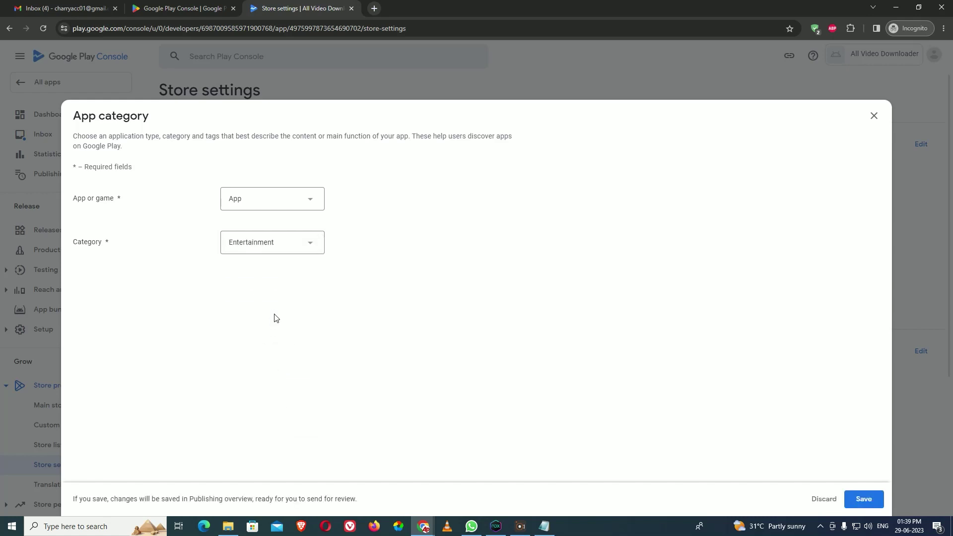
{"action": "left_click", "coordinate": [882, 496]}
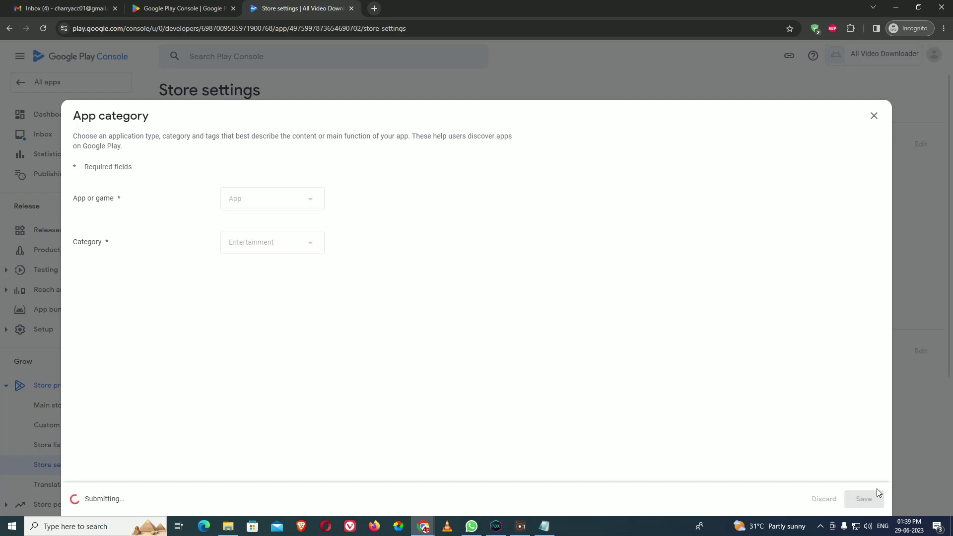
{"action": "left_click", "coordinate": [874, 116]}
Open tag management for the app and filter the tags by the Entertainment category
{"action": "left_click", "coordinate": [332, 293]}
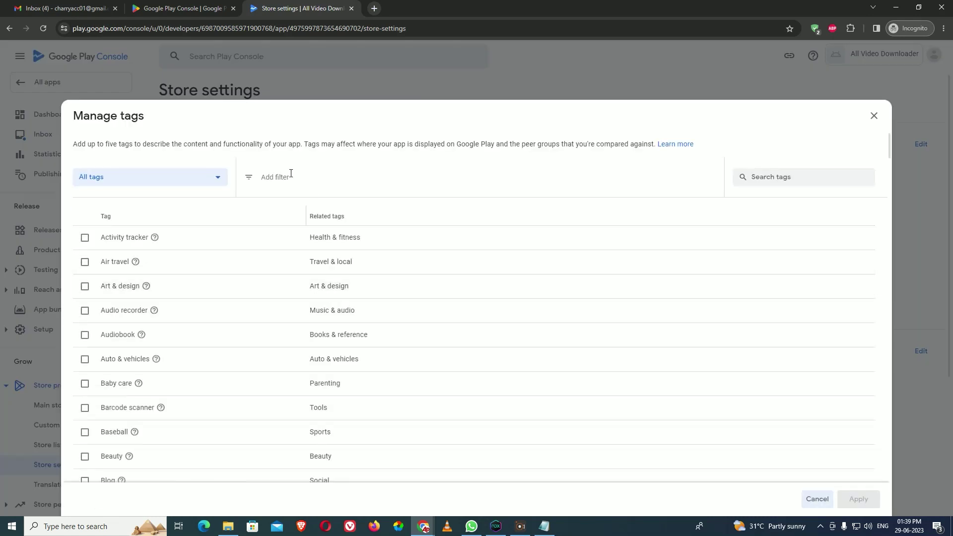
{"action": "left_click", "coordinate": [273, 178]}
{"action": "left_click", "coordinate": [286, 200]}
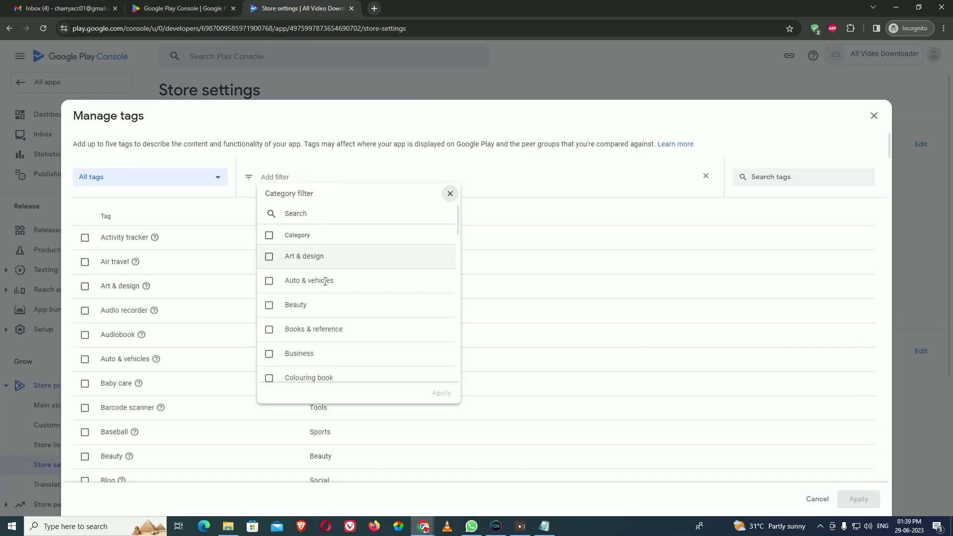
{"action": "scroll", "coordinate": [326, 285], "scroll_direction": "down", "scroll_amount": 4}
{"action": "left_click", "coordinate": [269, 302]}
{"action": "left_click", "coordinate": [442, 394]}
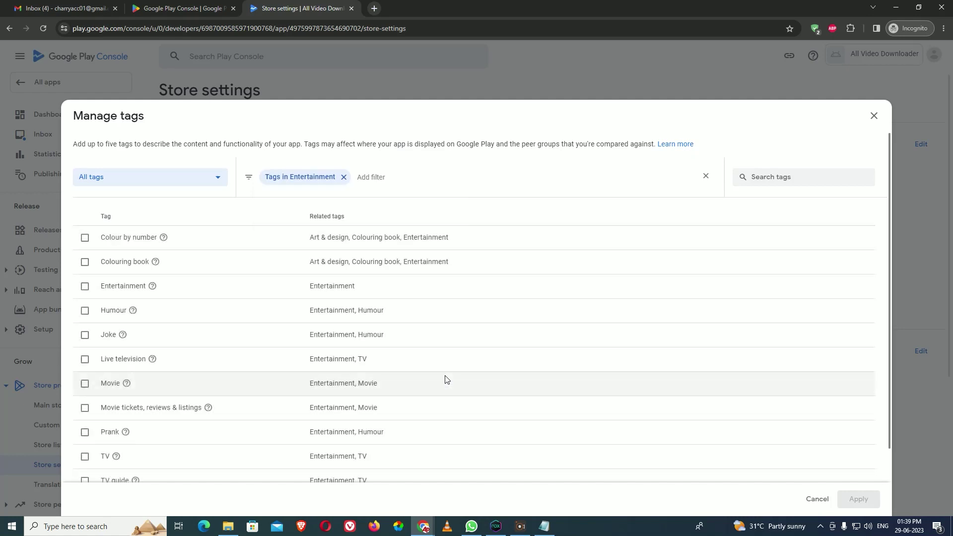
Select the tags Entertainment, Movie, Prank and Virtual reality, and apply them to the app
{"action": "left_click", "coordinate": [84, 286]}
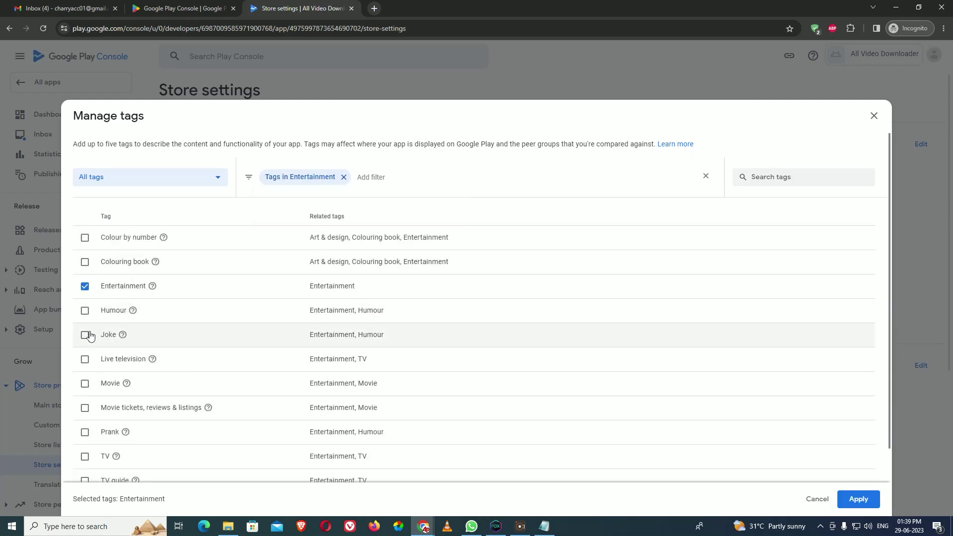
{"action": "scroll", "coordinate": [84, 346], "scroll_direction": "down", "scroll_amount": 1}
{"action": "left_click", "coordinate": [85, 348]}
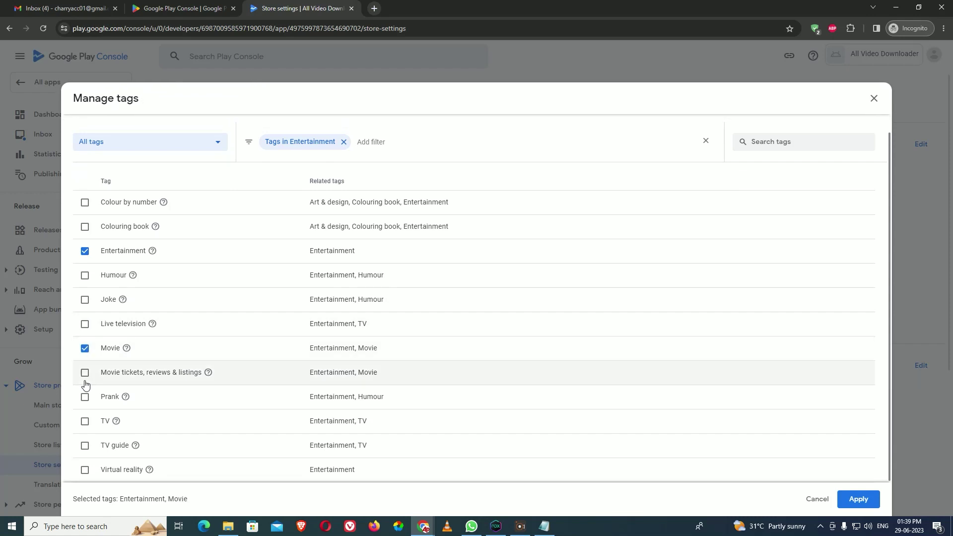
{"action": "left_click", "coordinate": [84, 400]}
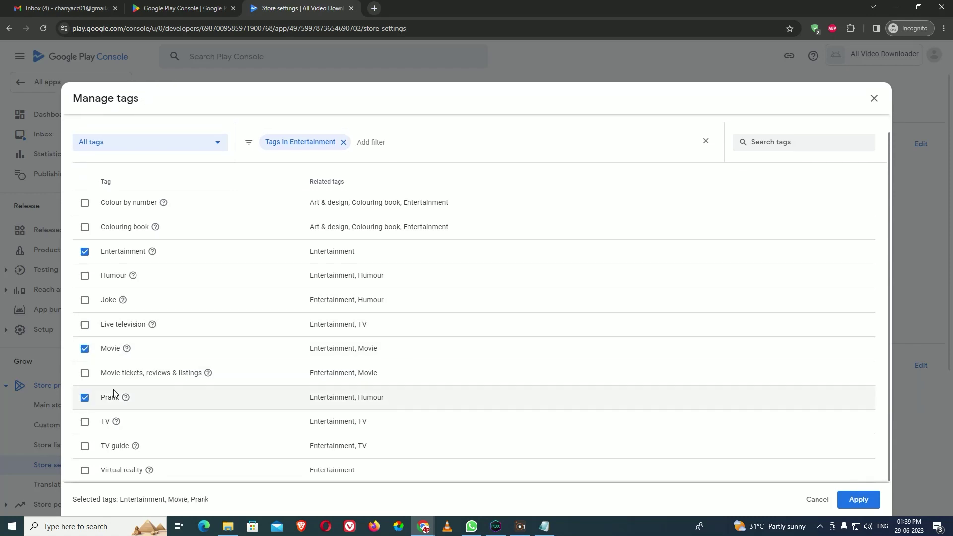
{"action": "left_click", "coordinate": [85, 472]}
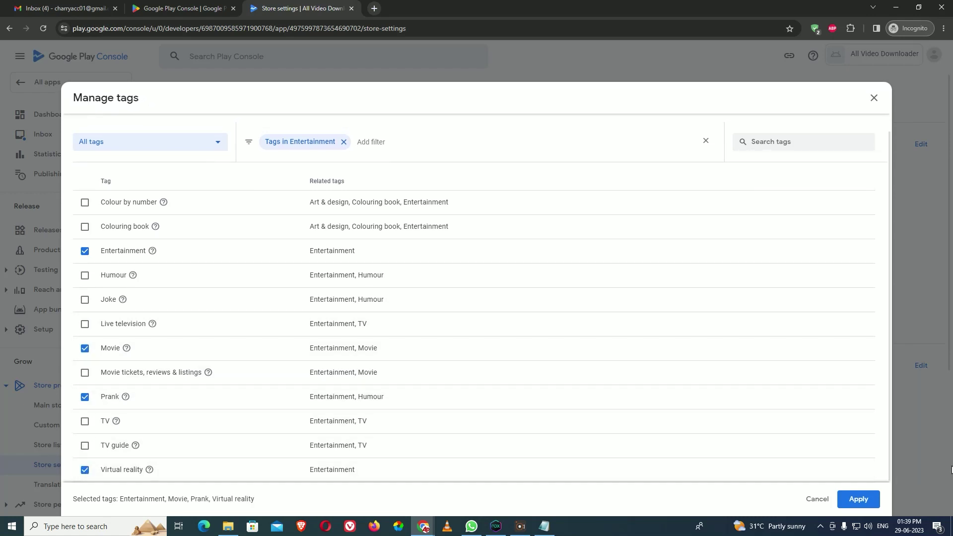
{"action": "left_click", "coordinate": [858, 499]}
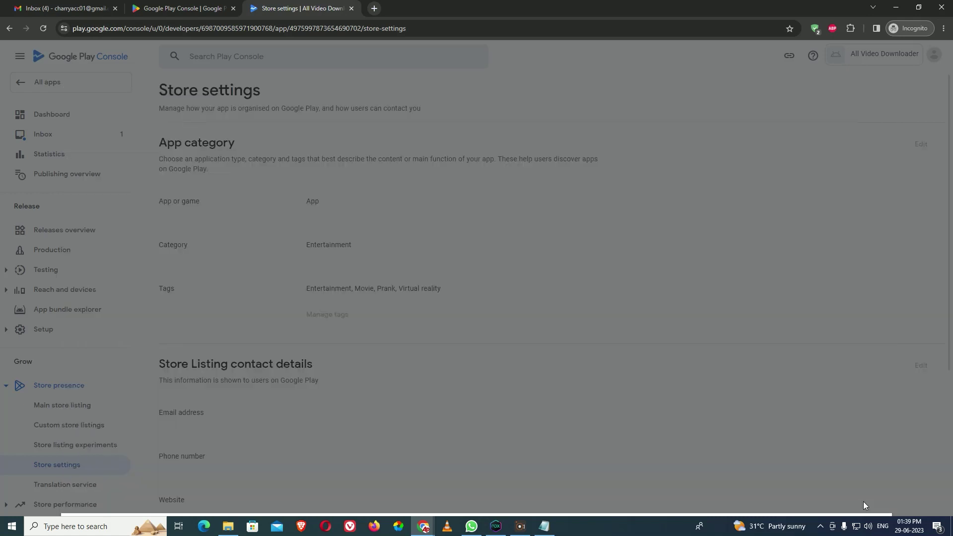
Edit the Store Listing contact details, copy the contact e-mail from the Notepad notes into the email address, and save
{"action": "scroll", "coordinate": [835, 427], "scroll_direction": "down", "scroll_amount": 1}
{"action": "scroll", "coordinate": [835, 424], "scroll_direction": "down", "scroll_amount": 1}
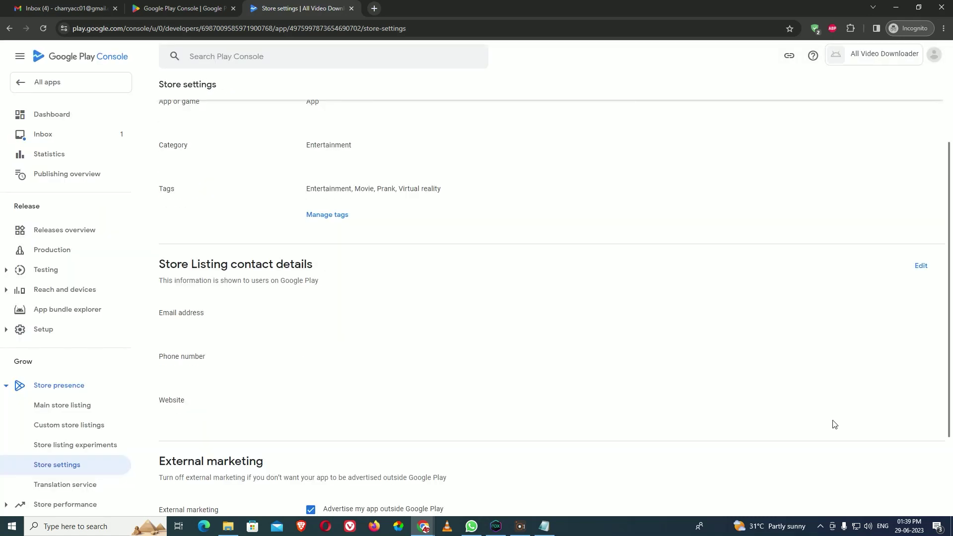
{"action": "left_click", "coordinate": [921, 266]}
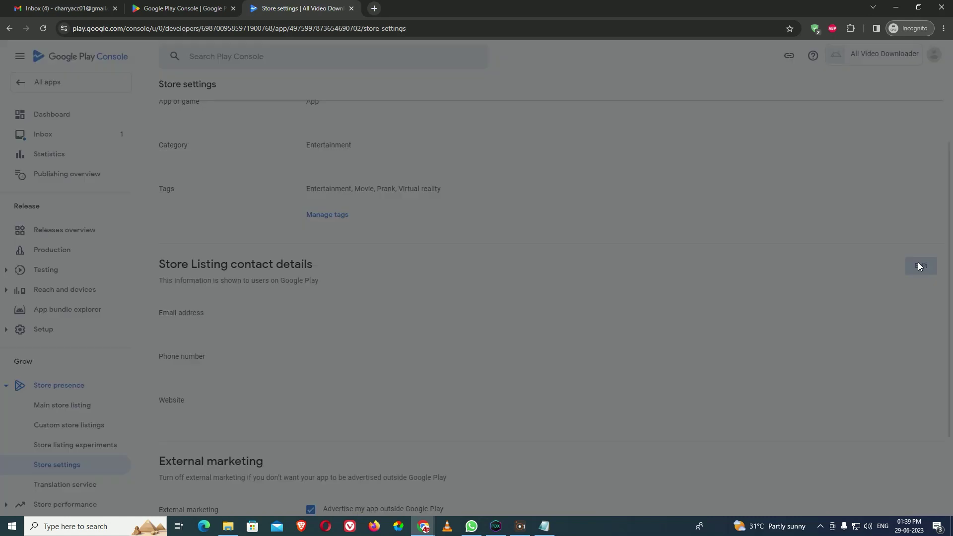
{"action": "left_click", "coordinate": [293, 187]}
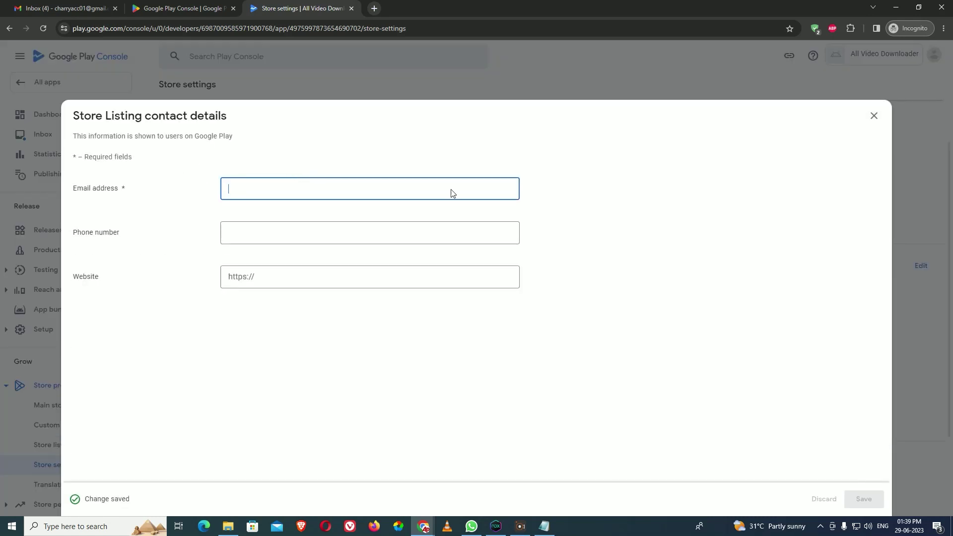
{"action": "left_click", "coordinate": [543, 527]}
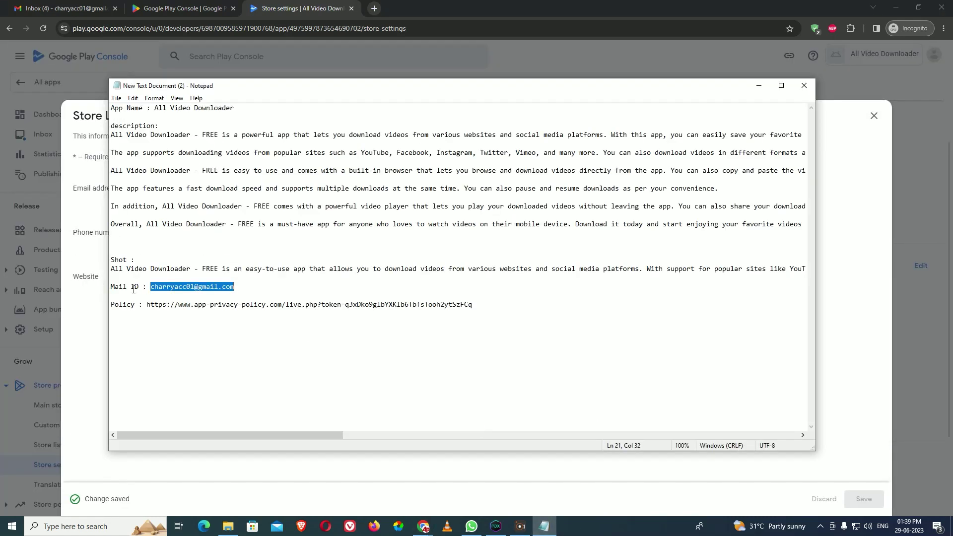
{"action": "right_click", "coordinate": [166, 290]}
{"action": "left_click", "coordinate": [188, 322]}
{"action": "left_click", "coordinate": [755, 88]}
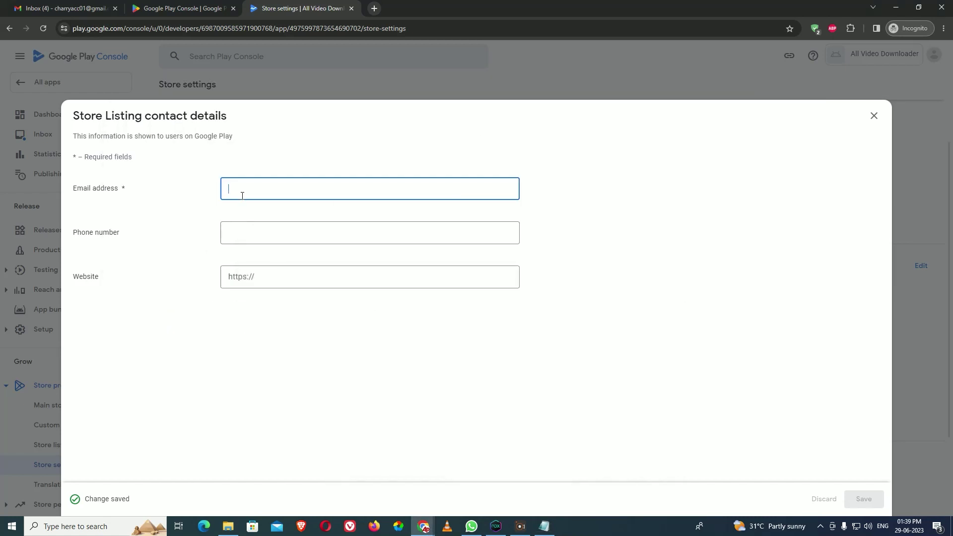
{"action": "key", "text": "ctrl+v"}
{"action": "left_click", "coordinate": [873, 506]}
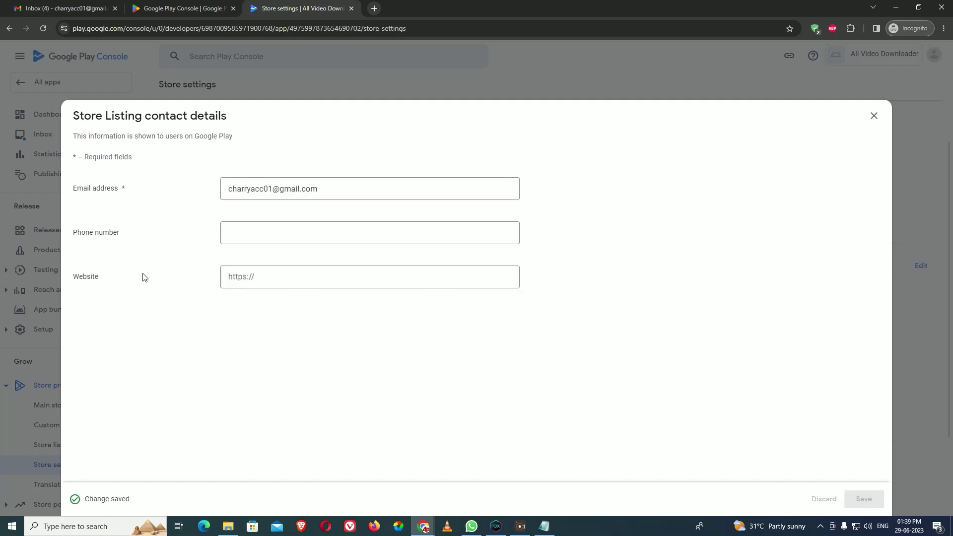
Close the Store Listing contact details, leaving the phone number and website blank
{"action": "left_click", "coordinate": [272, 233]}
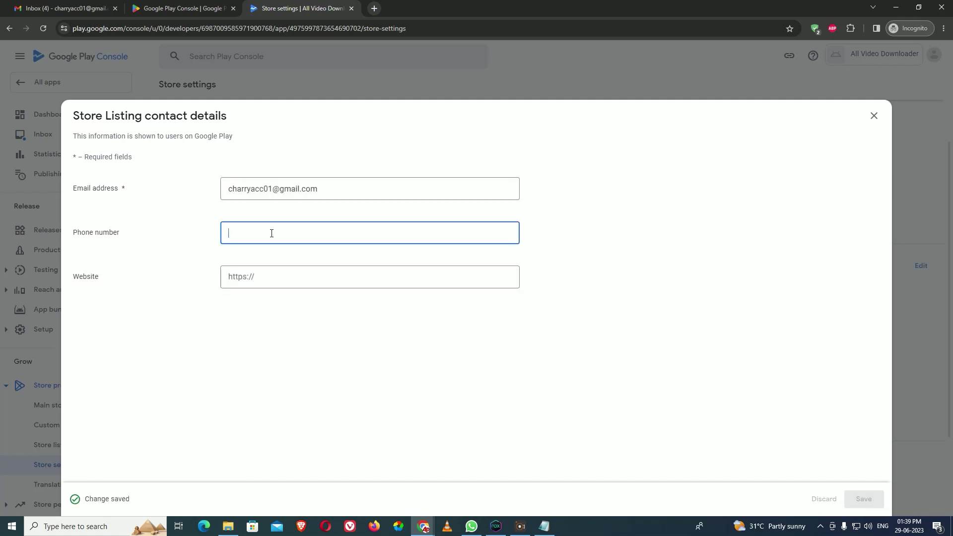
{"action": "left_click", "coordinate": [265, 282]}
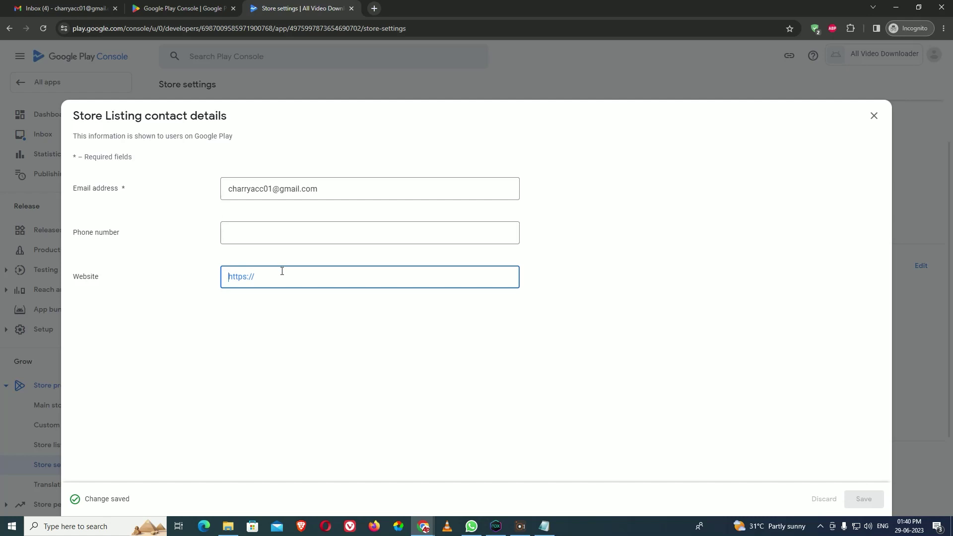
{"action": "left_click", "coordinate": [279, 299]}
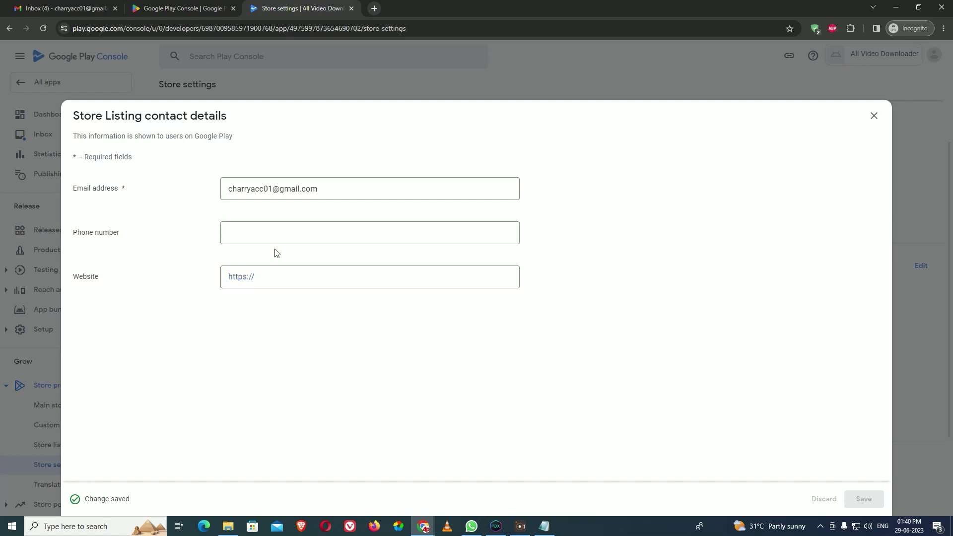
{"action": "left_click", "coordinate": [869, 116]}
{"action": "scroll", "coordinate": [653, 256], "scroll_direction": "down", "scroll_amount": 1}
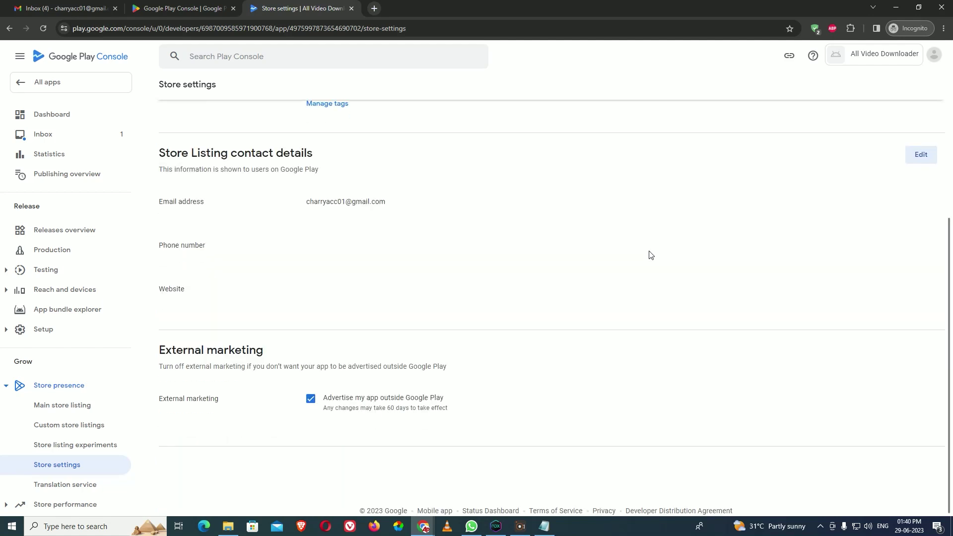
{"action": "scroll", "coordinate": [834, 431], "scroll_direction": "up", "scroll_amount": 4}
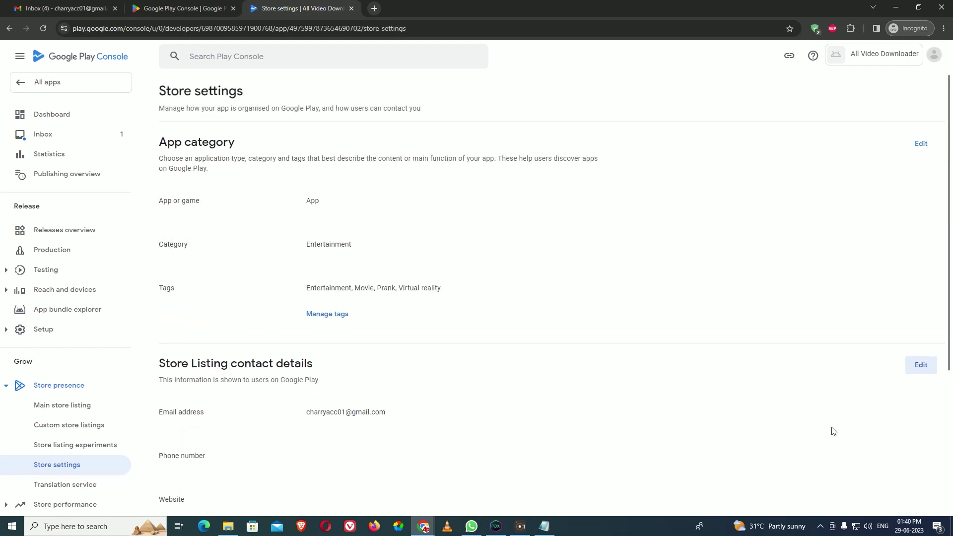
{"action": "scroll", "coordinate": [834, 431], "scroll_direction": "down", "scroll_amount": 4}
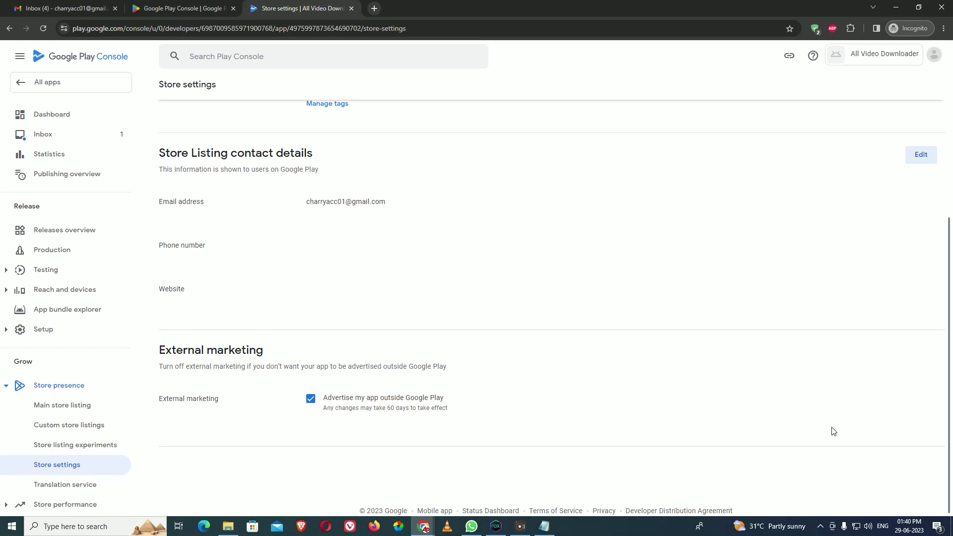
{"action": "scroll", "coordinate": [834, 428], "scroll_direction": "up", "scroll_amount": 5}
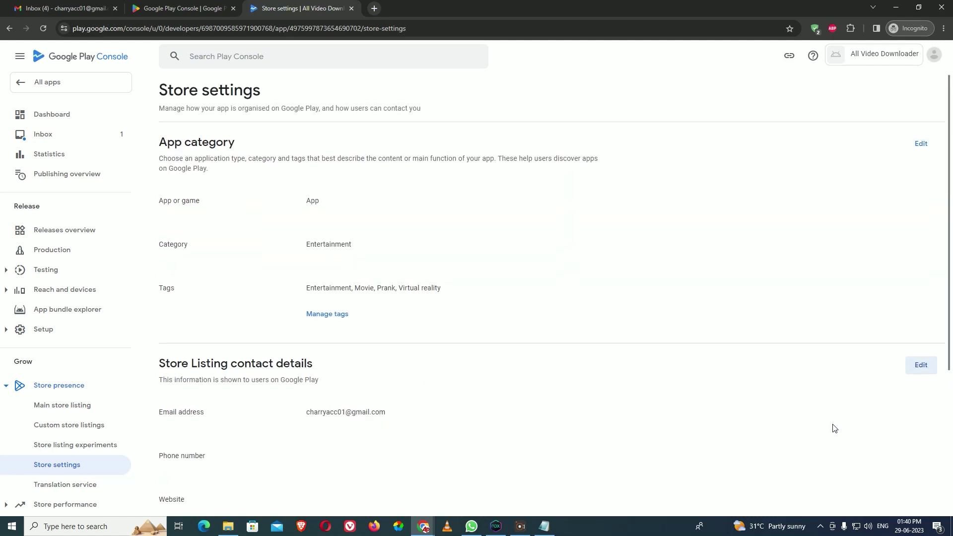
{"action": "scroll", "coordinate": [834, 428], "scroll_direction": "down", "scroll_amount": 5}
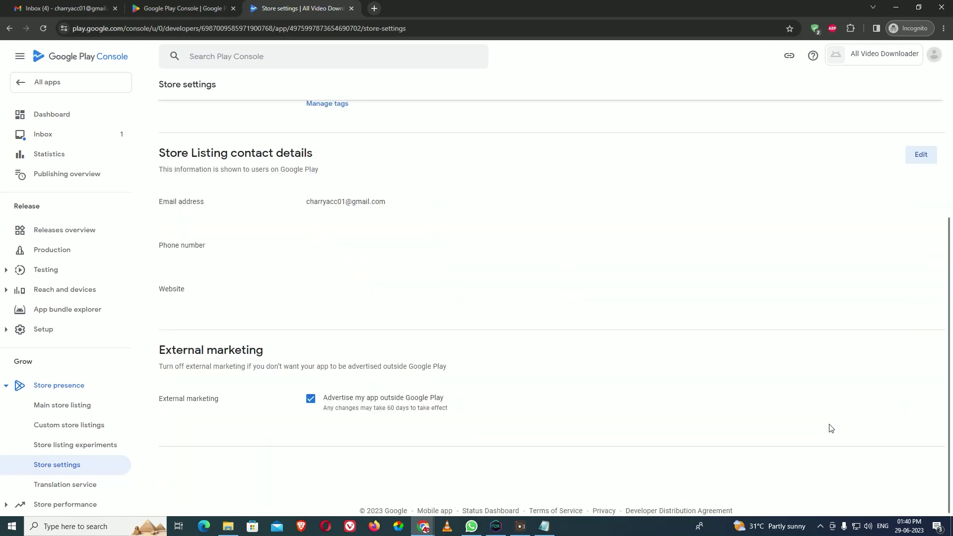
{"action": "scroll", "coordinate": [832, 428], "scroll_direction": "up", "scroll_amount": 5}
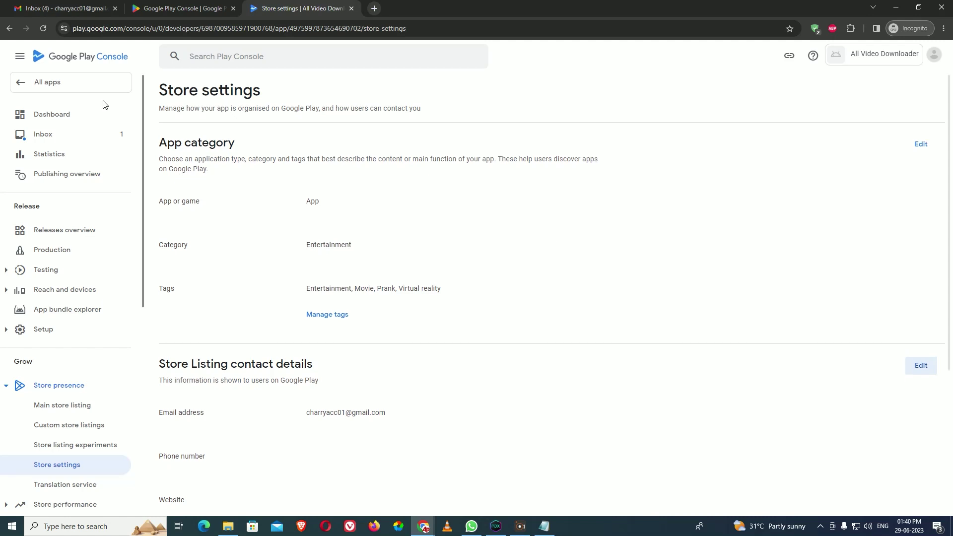
Return to the All Video Downloader dashboard through the list of all apps and open the Store Listing setup task
{"action": "left_click", "coordinate": [75, 84]}
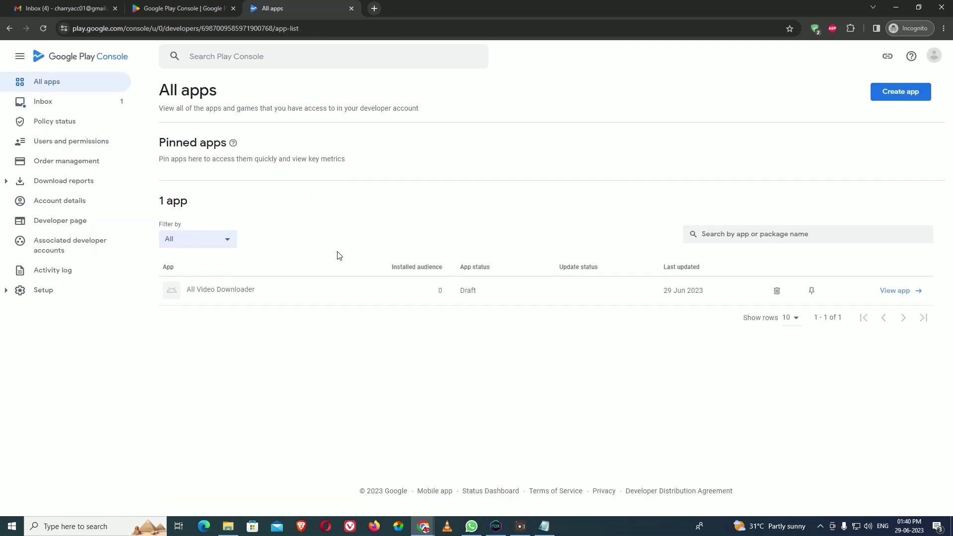
{"action": "left_click", "coordinate": [305, 297]}
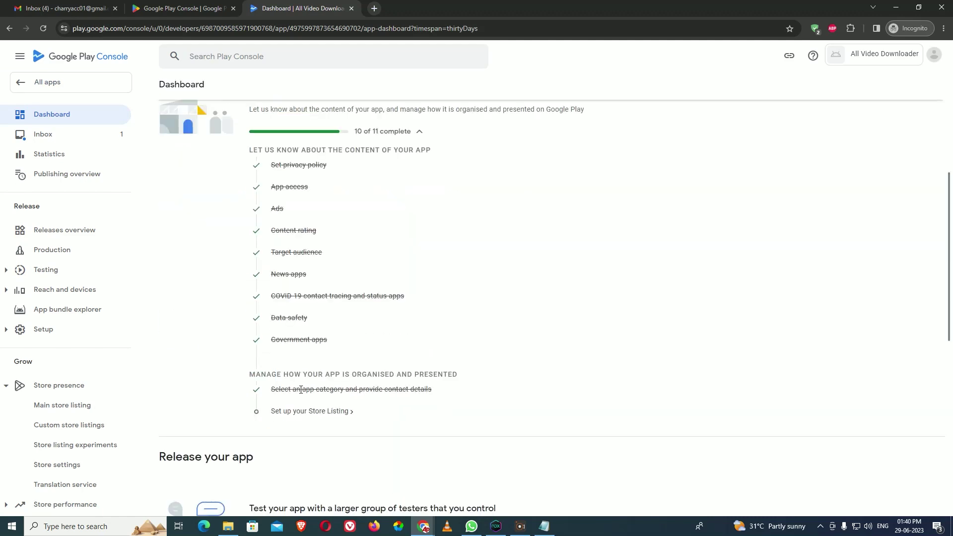
{"action": "left_click", "coordinate": [316, 412]}
Copy the first sentence of the short text under "Shot" in the Notepad notes into the listing's short description
{"action": "scroll", "coordinate": [384, 246], "scroll_direction": "down", "scroll_amount": 5}
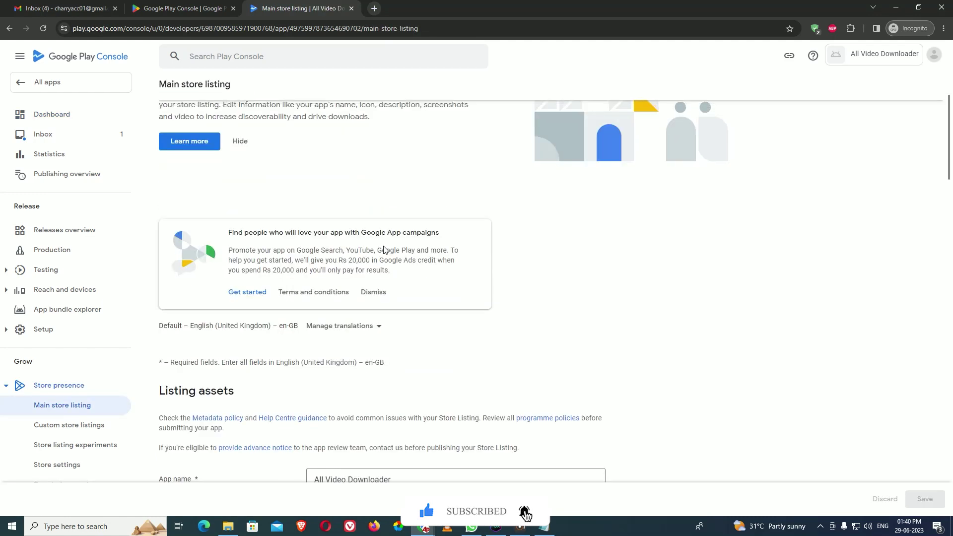
{"action": "scroll", "coordinate": [385, 247], "scroll_direction": "down", "scroll_amount": 1}
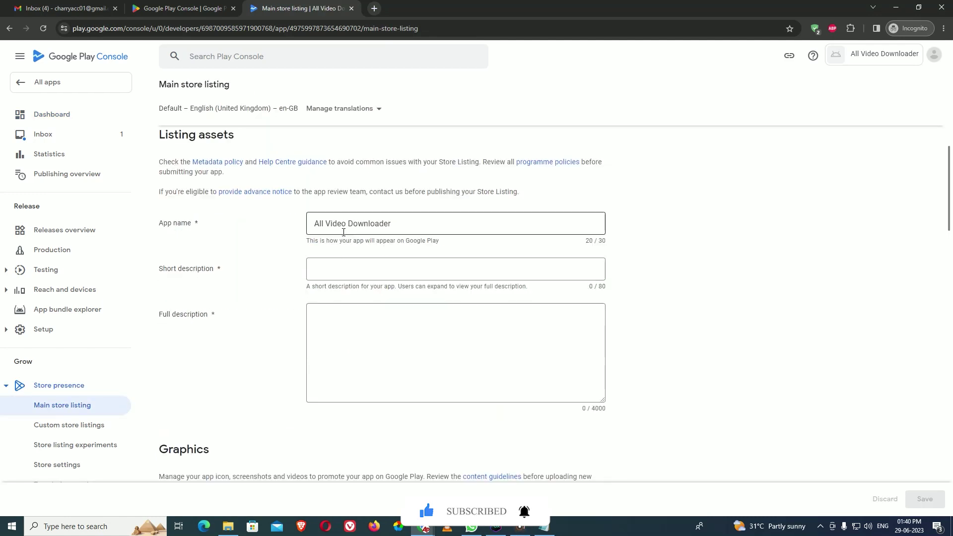
{"action": "left_click", "coordinate": [468, 229]}
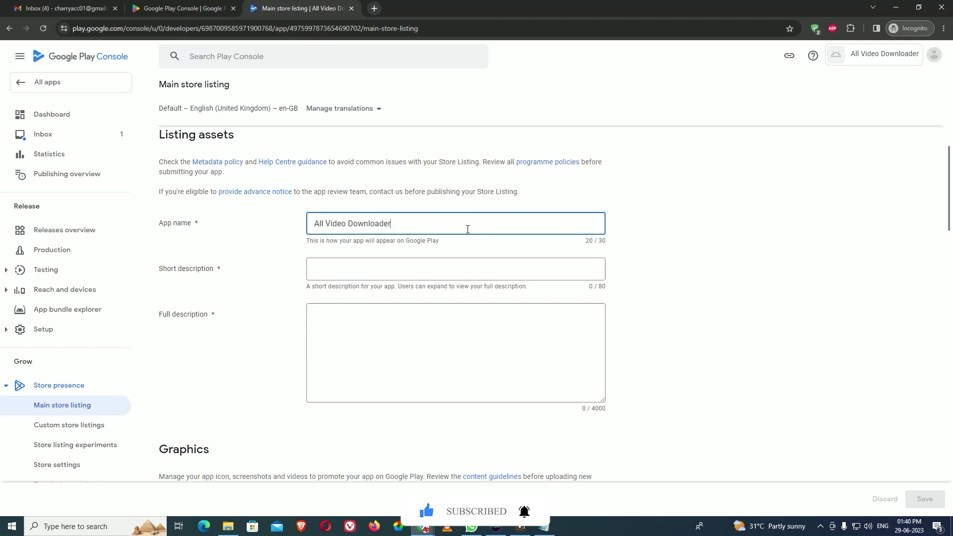
{"action": "left_click", "coordinate": [468, 271]}
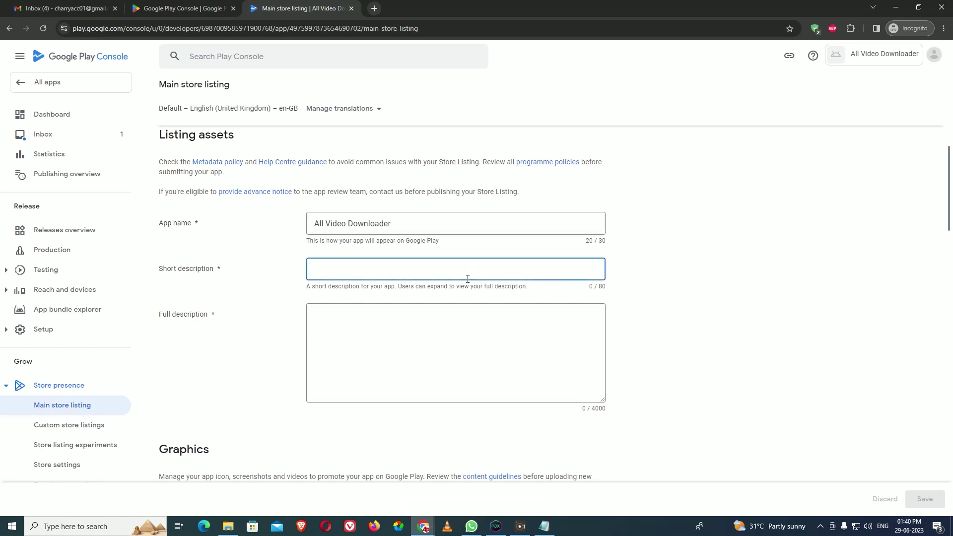
{"action": "key", "text": "alt+Tab"}
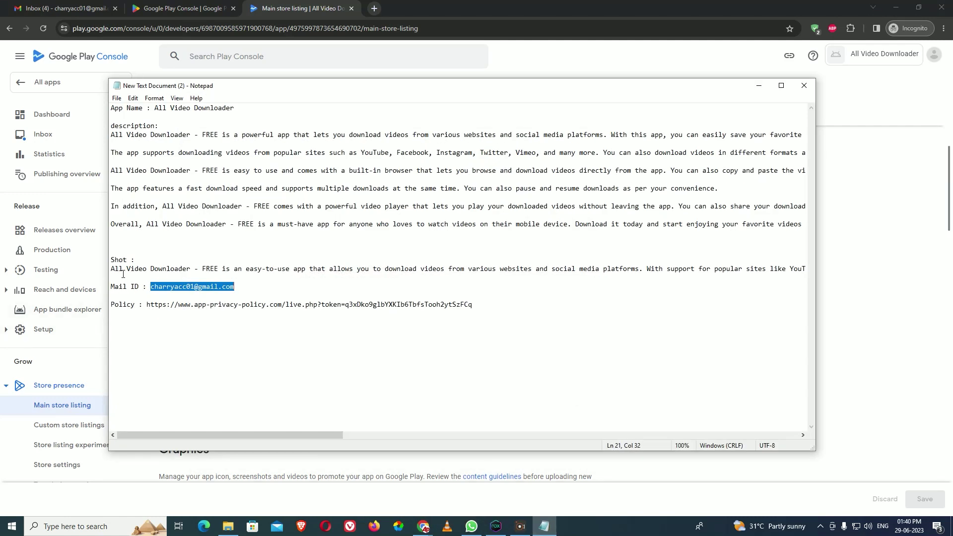
{"action": "left_click_drag", "start_coordinate": [113, 271], "coordinate": [644, 268]}
{"action": "key", "text": "ctrl+c"}
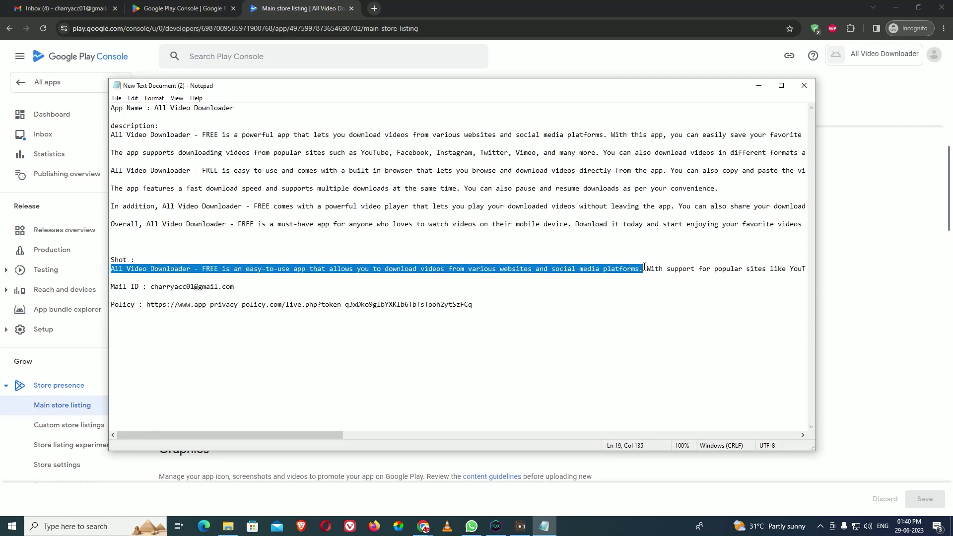
{"action": "left_click", "coordinate": [415, 4]}
{"action": "left_click", "coordinate": [378, 277]}
{"action": "key", "text": "ctrl+v"}
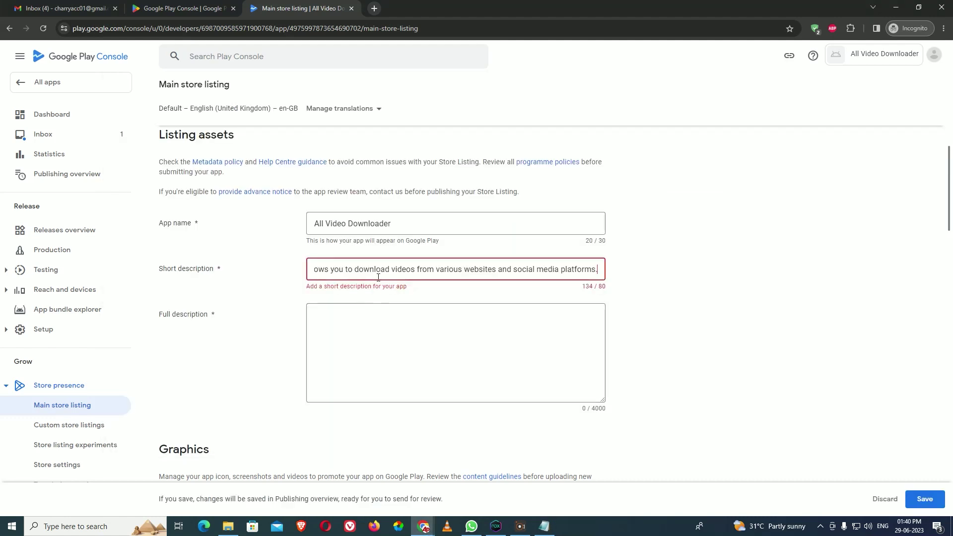
Trim the short description to "All Video Downloader - FREE is an easy-to-use app that allows you to download"
{"action": "left_click", "coordinate": [384, 335]}
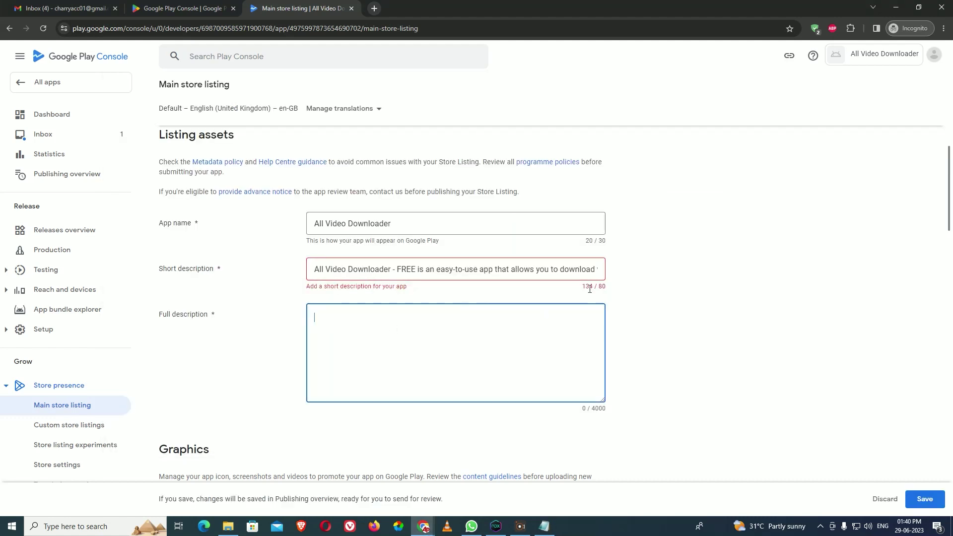
{"action": "left_click", "coordinate": [599, 274]}
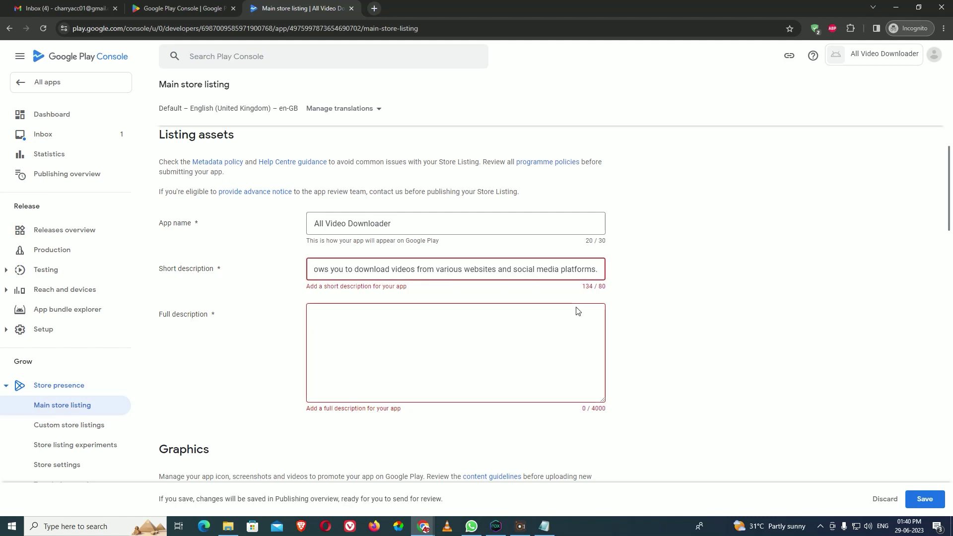
{"action": "key", "text": "BackSpace"}
{"action": "key", "text": "BackSpace"}
{"action": "key", "text": "BackSpace"}
{"action": "key", "text": "BackSpace"}
{"action": "key", "text": "BackSpace"}
{"action": "key", "text": "BackSpace"}
{"action": "key", "text": "BackSpace"}
{"action": "key", "text": "BackSpace"}
{"action": "key", "text": "BackSpace"}
{"action": "key", "text": "BackSpace"}
{"action": "key", "text": "BackSpace"}
{"action": "key", "text": "BackSpace"}
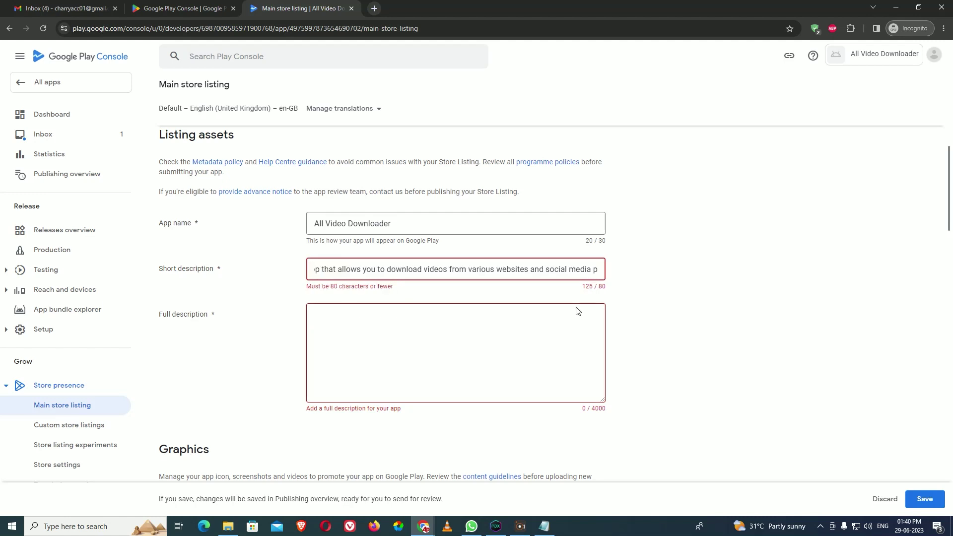
{"action": "key", "text": "BackSpace"}
{"action": "key", "text": "BackSpace"}
{"action": "key", "text": "BackSpace"}
{"action": "key", "text": "BackSpace"}
{"action": "key", "text": "BackSpace"}
{"action": "key", "text": "BackSpace"}
{"action": "key", "text": "BackSpace"}
{"action": "key", "text": "BackSpace"}
{"action": "key", "text": "BackSpace"}
{"action": "key", "text": "BackSpace"}
{"action": "key", "text": "BackSpace"}
{"action": "key", "text": "BackSpace"}
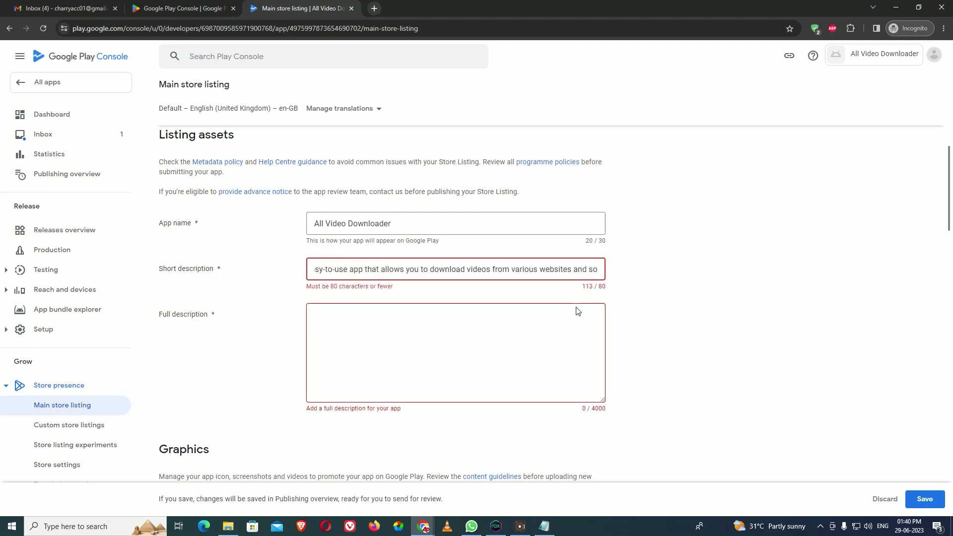
{"action": "key", "text": "BackSpace"}
{"action": "key", "text": "BackSpace"}
{"action": "key", "text": "BackSpace"}
{"action": "key", "text": "BackSpace"}
{"action": "key", "text": "BackSpace"}
{"action": "key", "text": "BackSpace"}
{"action": "key", "text": "BackSpace"}
{"action": "key", "text": "BackSpace"}
{"action": "key", "text": "BackSpace"}
{"action": "key", "text": "BackSpace"}
{"action": "key", "text": "BackSpace"}
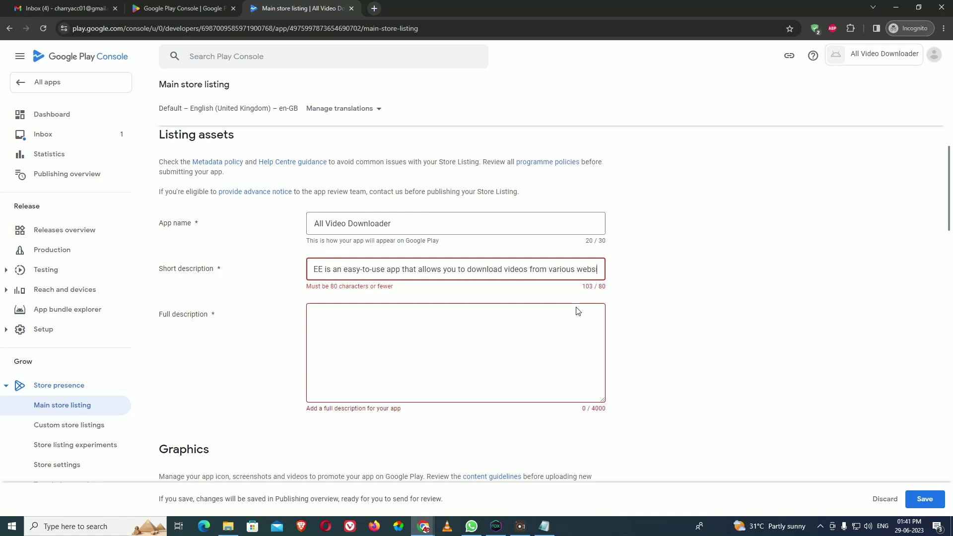
{"action": "key", "text": "BackSpace"}
{"action": "key", "text": "BackSpace"}
{"action": "key", "text": "BackSpace"}
{"action": "key", "text": "BackSpace"}
{"action": "key", "text": "BackSpace"}
{"action": "key", "text": "BackSpace"}
{"action": "key", "text": "BackSpace"}
{"action": "key", "text": "BackSpace"}
{"action": "key", "text": "BackSpace"}
{"action": "key", "text": "BackSpace"}
{"action": "key", "text": "BackSpace"}
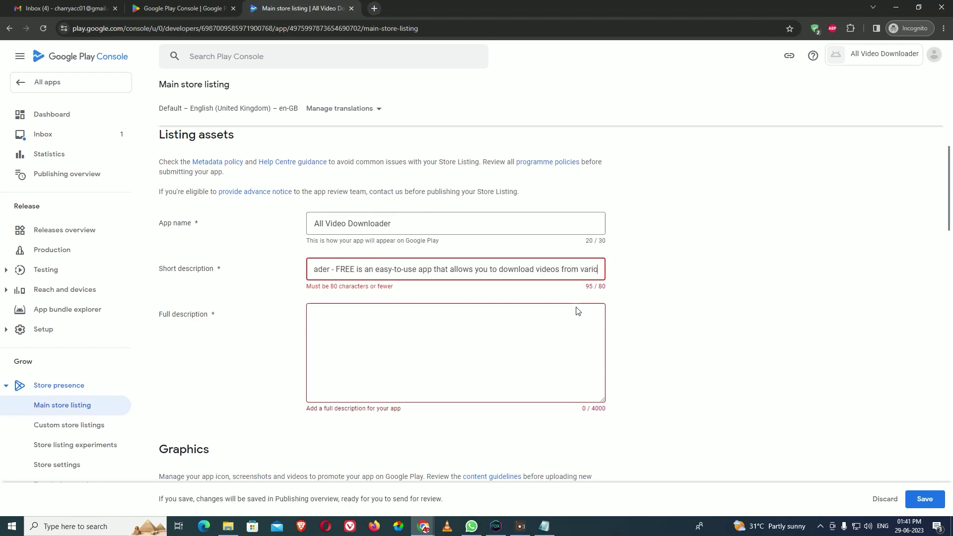
{"action": "key", "text": "BackSpace"}
{"action": "key", "text": "BackSpace"}
{"action": "key", "text": "BackSpace"}
{"action": "key", "text": "BackSpace"}
{"action": "key", "text": "BackSpace"}
{"action": "key", "text": "BackSpace"}
{"action": "key", "text": "BackSpace"}
{"action": "key", "text": "BackSpace"}
{"action": "key", "text": "BackSpace"}
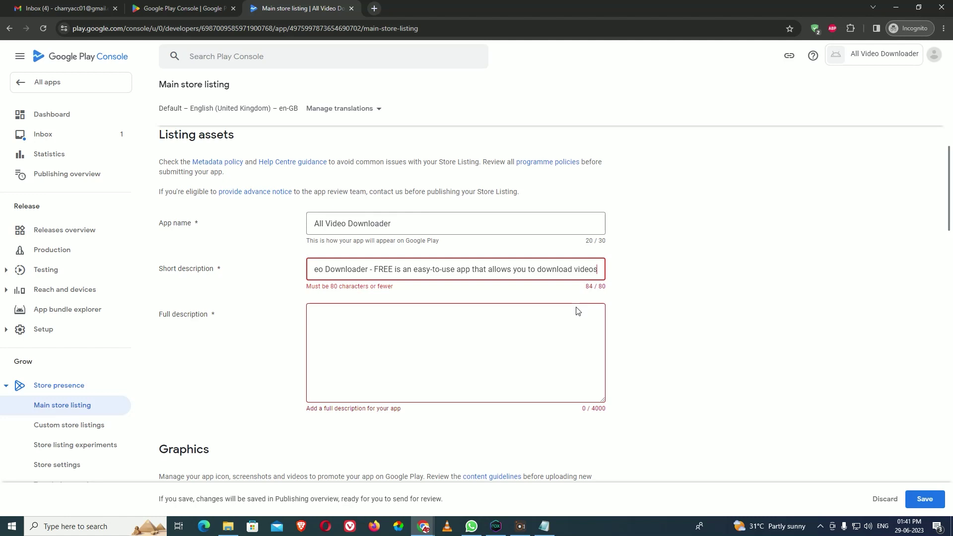
{"action": "key", "text": "BackSpace"}
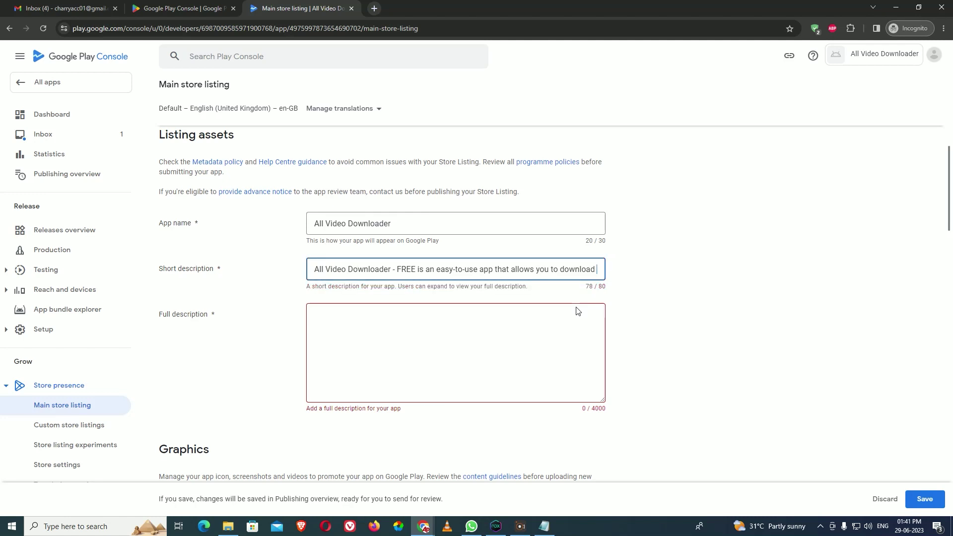
Copy all the paragraphs under "description" in the Notepad notes into the listing's full description
{"action": "left_click", "coordinate": [576, 317]}
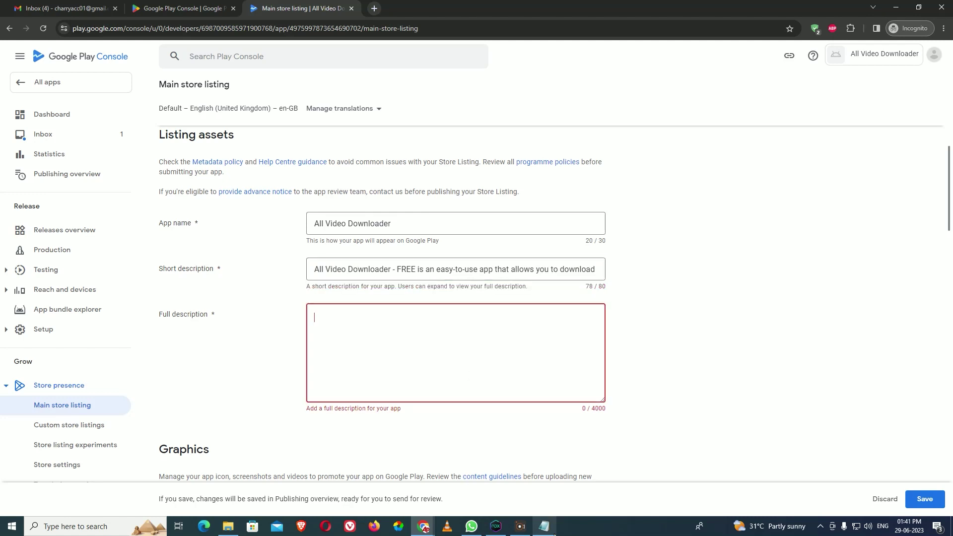
{"action": "left_click", "coordinate": [545, 526]}
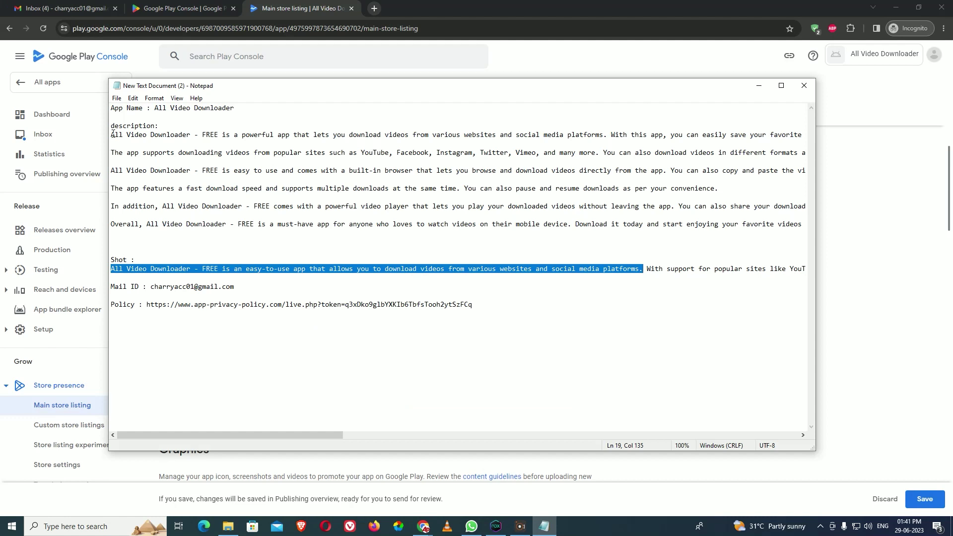
{"action": "left_click_drag", "start_coordinate": [112, 134], "coordinate": [742, 238]}
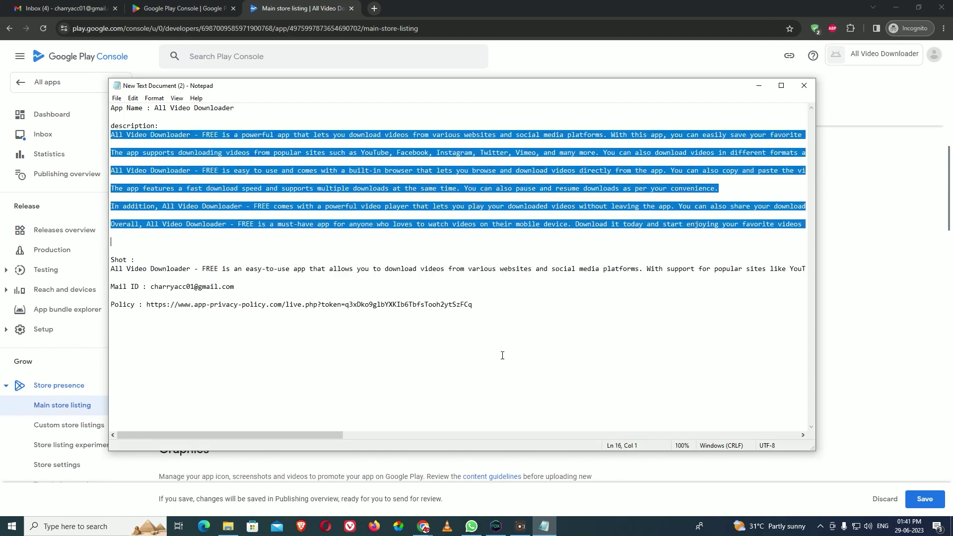
{"action": "key", "text": "ctrl+c"}
{"action": "left_click", "coordinate": [836, 293]}
{"action": "left_click", "coordinate": [388, 343]}
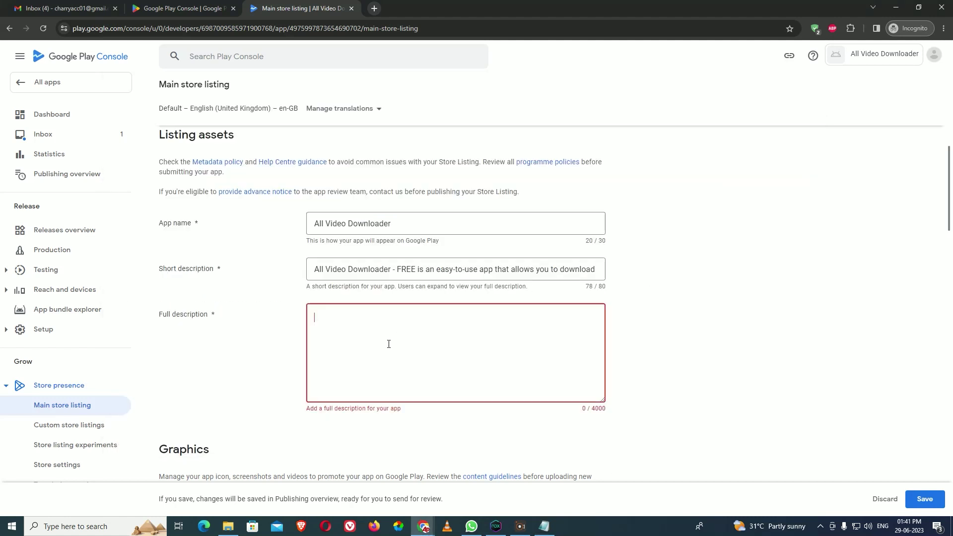
{"action": "key", "text": "ctrl+v"}
{"action": "left_click", "coordinate": [274, 381]}
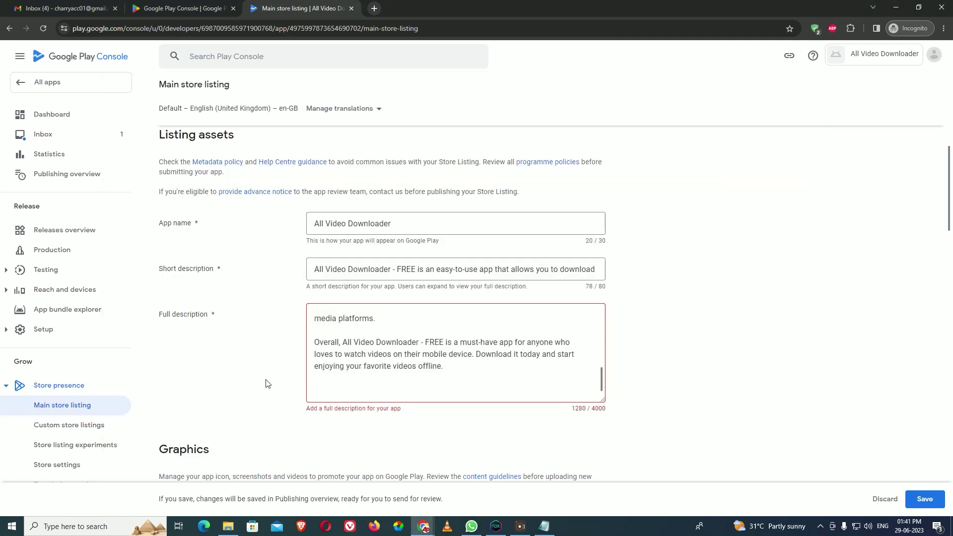
Append the Notepad notes from the short text under "Shot" through the mail ID and policy link to the end of the full description
{"action": "left_click", "coordinate": [370, 392]}
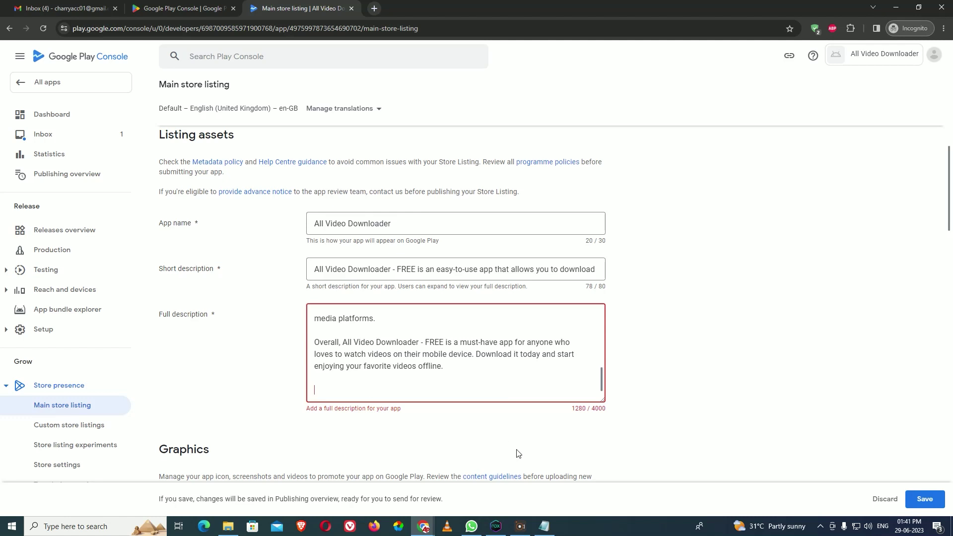
{"action": "left_click", "coordinate": [544, 526]}
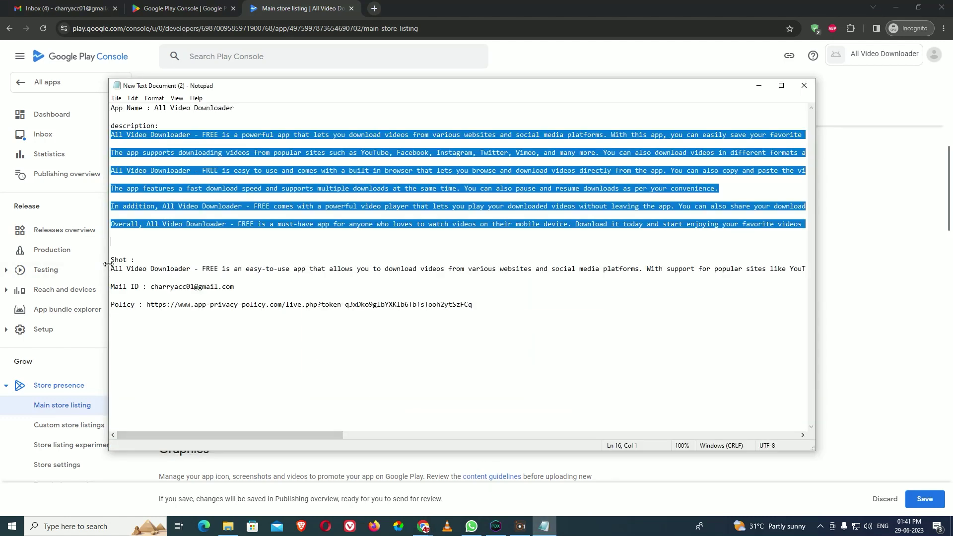
{"action": "left_click_drag", "start_coordinate": [112, 270], "coordinate": [112, 276]}
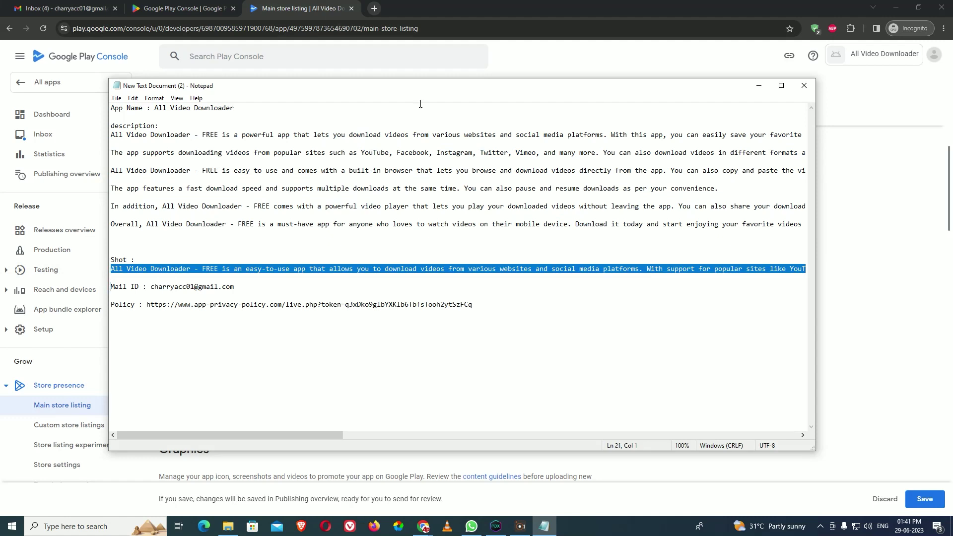
{"action": "key", "text": "shift+Down"}
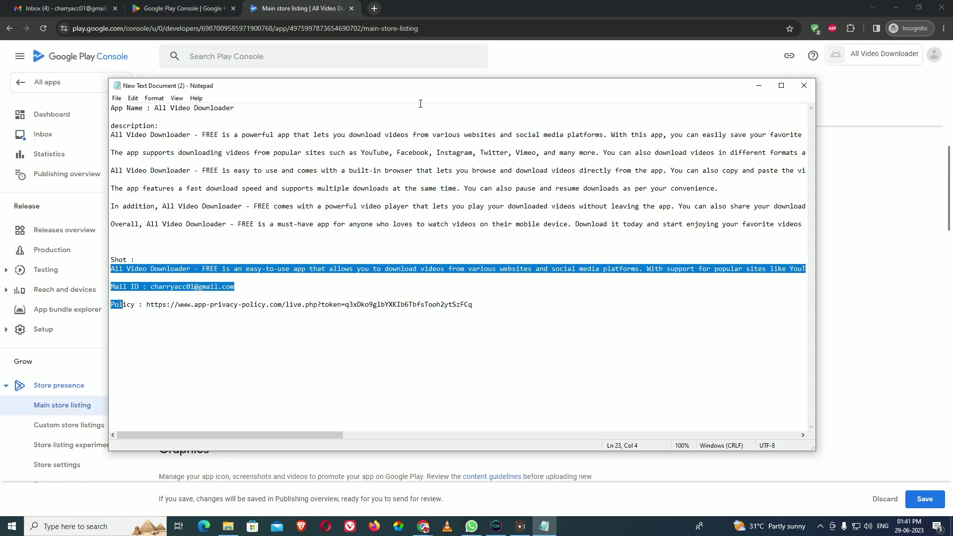
{"action": "left_click_drag", "start_coordinate": [492, 317], "coordinate": [110, 268]}
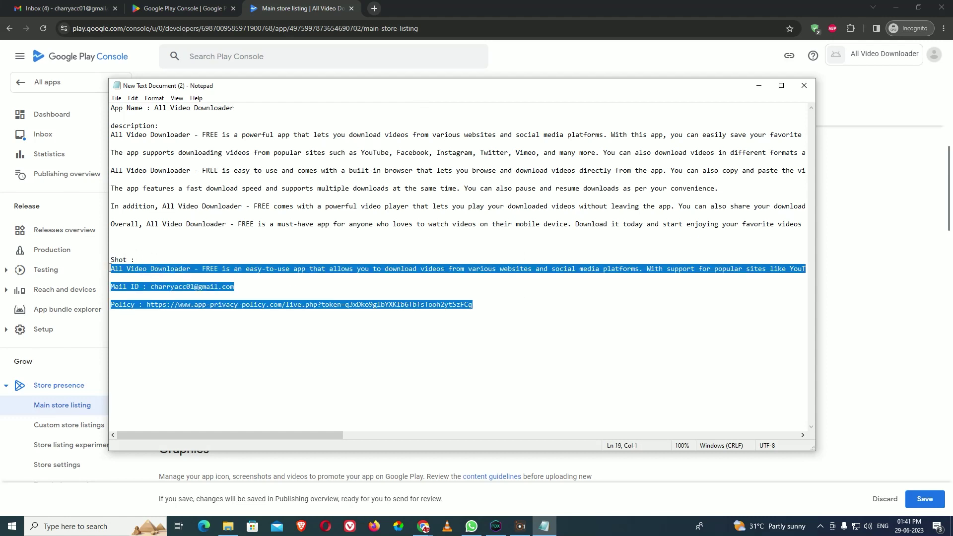
{"action": "left_click", "coordinate": [268, 9]}
{"action": "key", "text": "ctrl+v"}
{"action": "left_click", "coordinate": [401, 443]}
Try to upload the black download logo image from the Desktop's app publish folder as the app icon
{"action": "scroll", "coordinate": [415, 434], "scroll_direction": "down", "scroll_amount": 5}
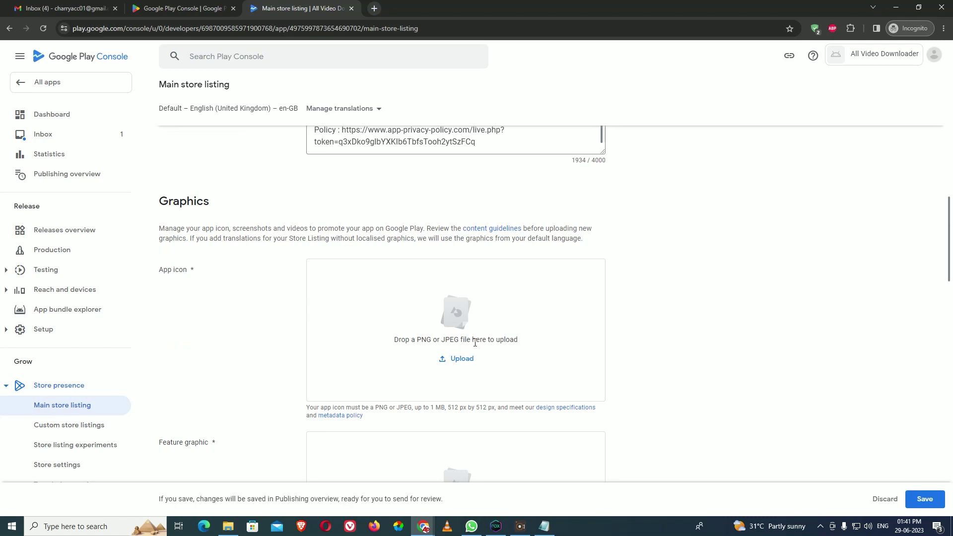
{"action": "left_click", "coordinate": [466, 363]}
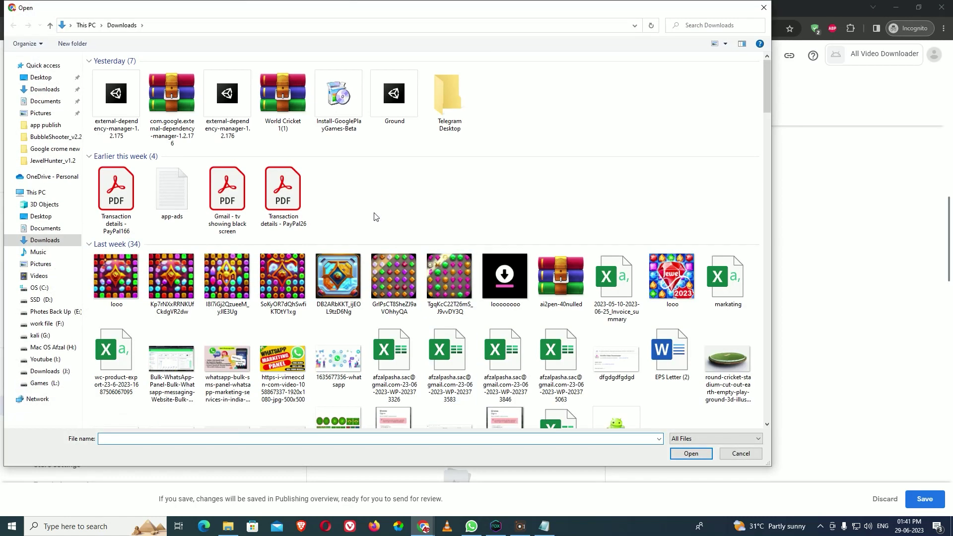
{"action": "left_click", "coordinate": [43, 80]}
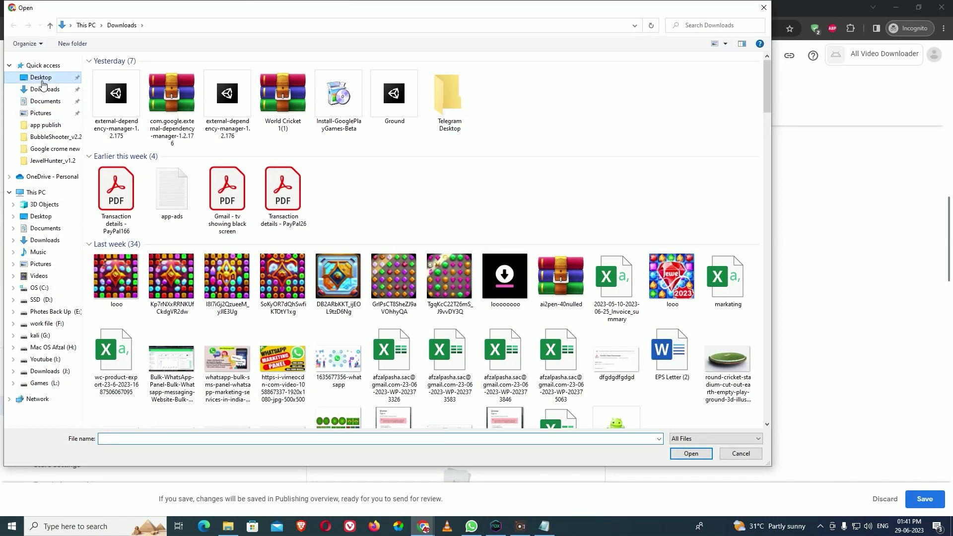
{"action": "double_click", "coordinate": [130, 94]}
{"action": "double_click", "coordinate": [501, 99]}
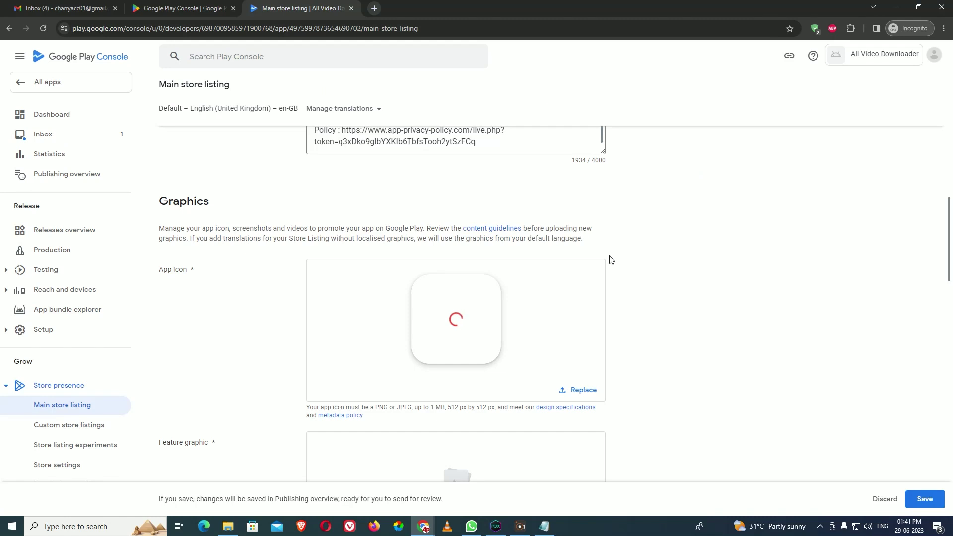
{"action": "scroll", "coordinate": [611, 259], "scroll_direction": "down", "scroll_amount": 3}
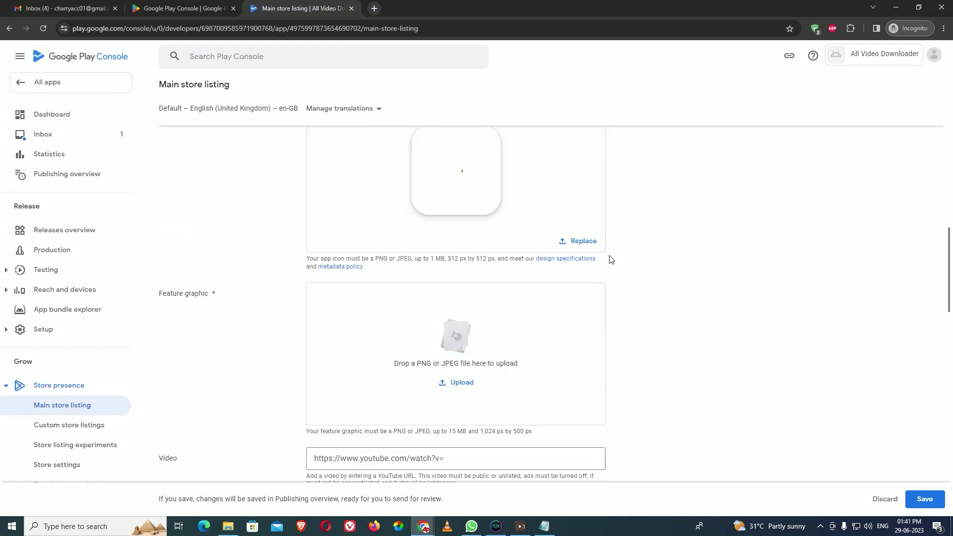
{"action": "scroll", "coordinate": [611, 259], "scroll_direction": "up", "scroll_amount": 2}
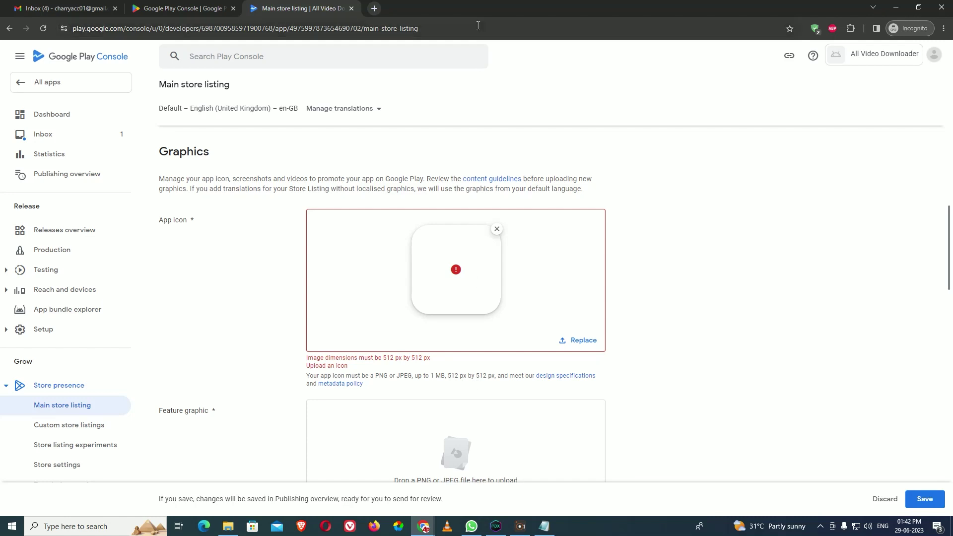
Search the web for "image resize online" in a new tab and open the Reduce Images result in its own tab
{"action": "left_click", "coordinate": [375, 9]}
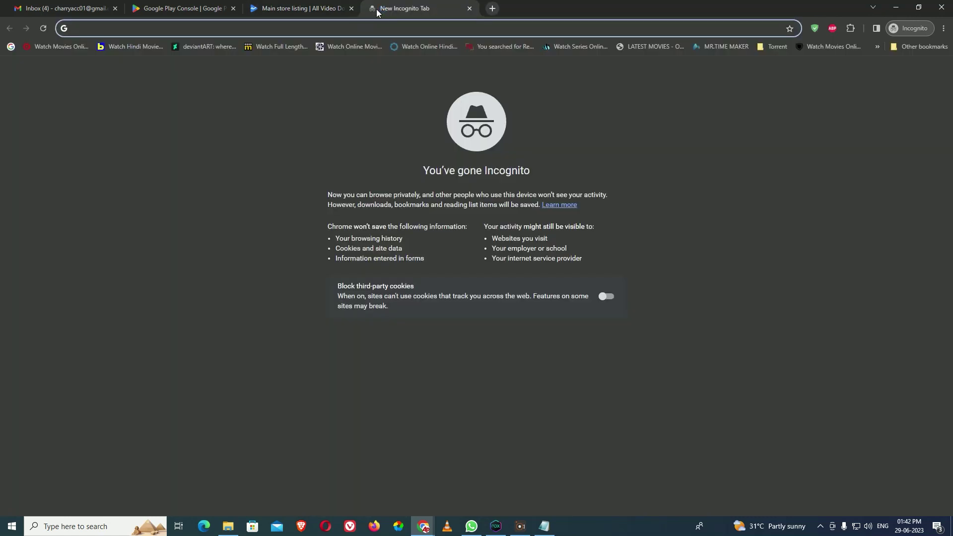
{"action": "type", "text": "image "}
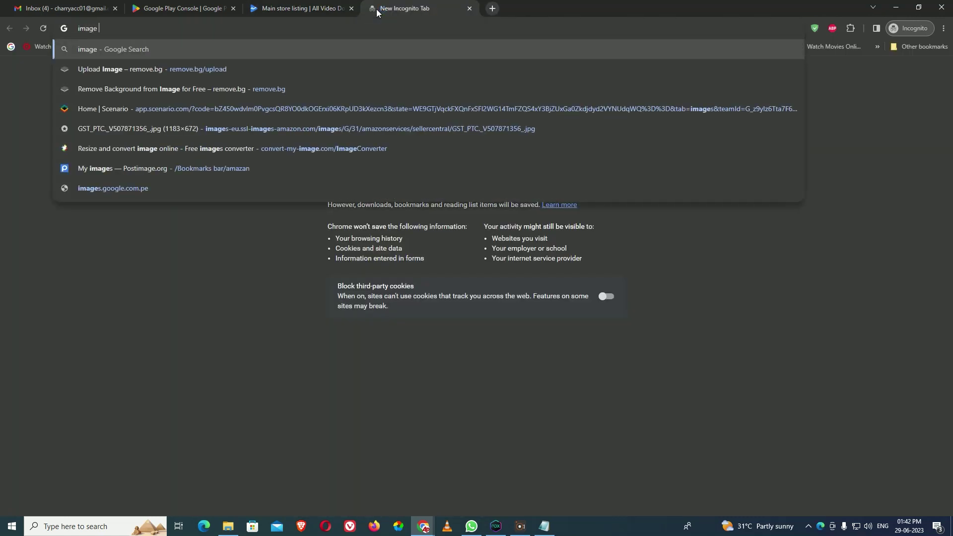
{"action": "type", "text": "re"}
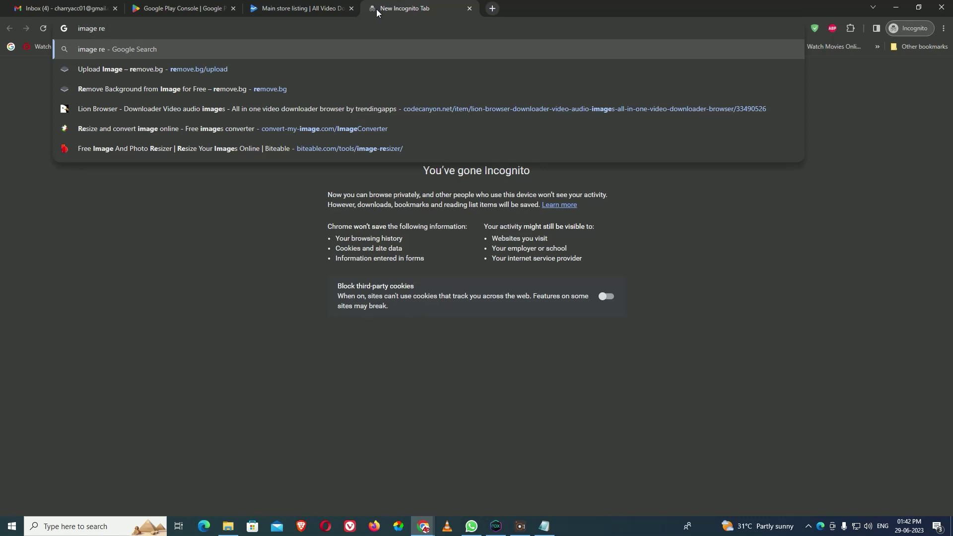
{"action": "type", "text": "size"}
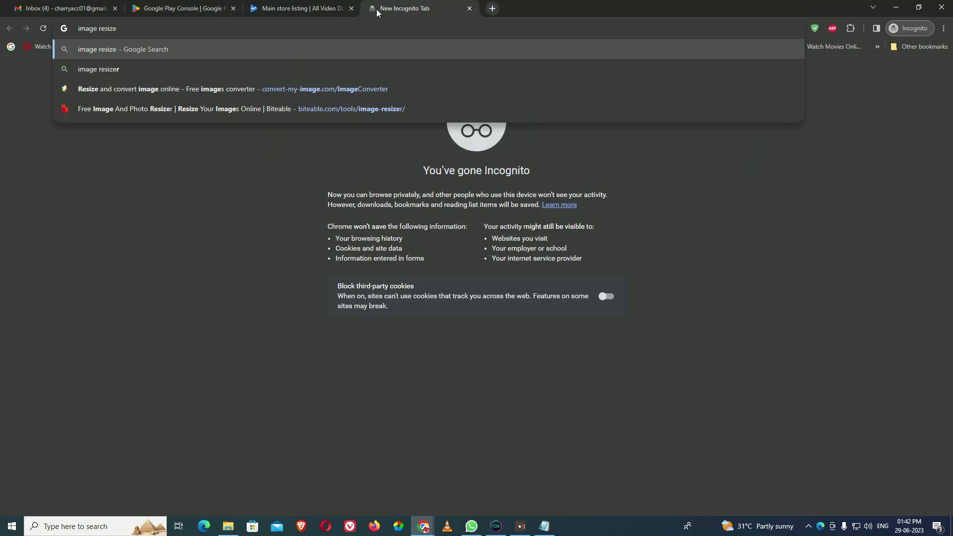
{"action": "type", "text": " online"}
{"action": "key", "text": "Return"}
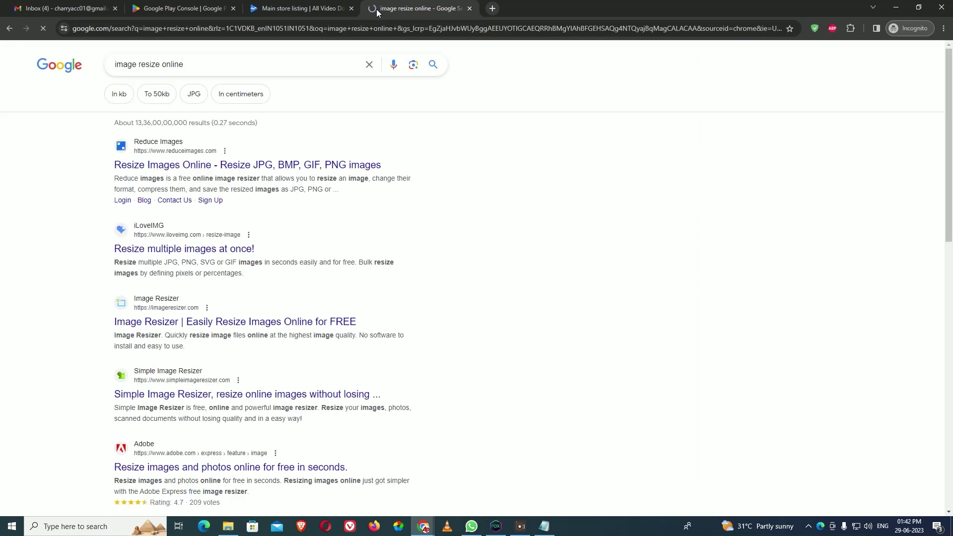
{"action": "right_click", "coordinate": [319, 164]}
{"action": "left_click", "coordinate": [350, 169]}
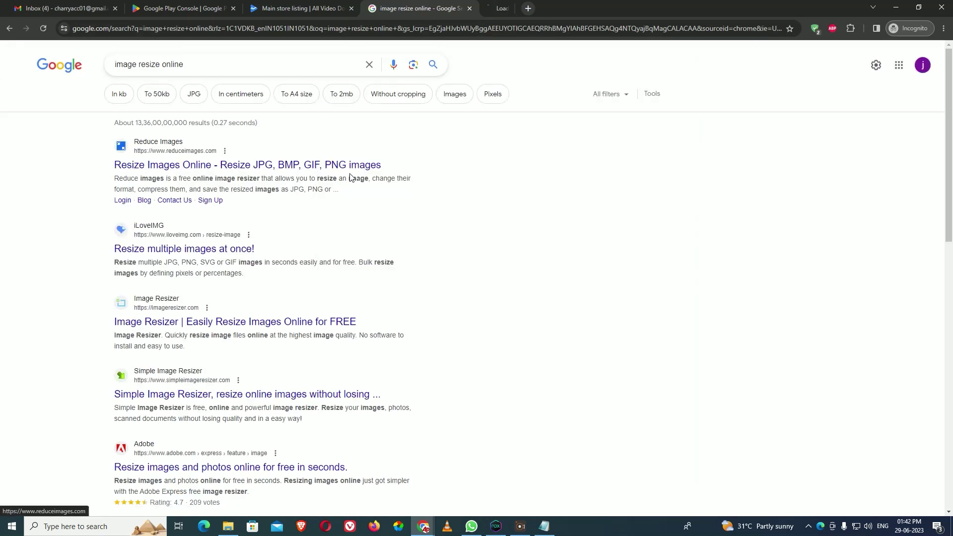
{"action": "key", "text": "ctrl+Tab"}
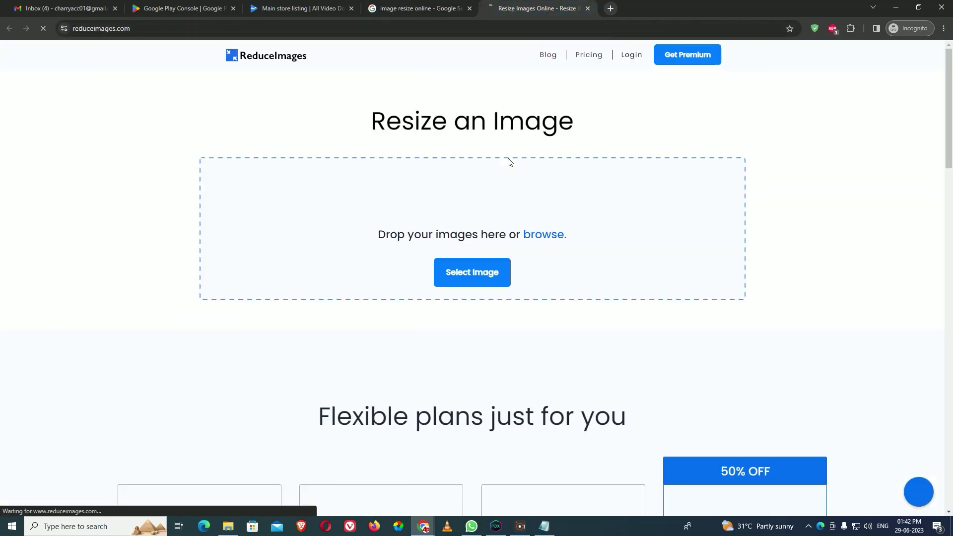
Load the black download logo from the app publish folder into the ReduceImages resizer
{"action": "scroll", "coordinate": [507, 162], "scroll_direction": "down", "scroll_amount": 4}
{"action": "scroll", "coordinate": [507, 162], "scroll_direction": "up", "scroll_amount": 4}
{"action": "left_click", "coordinate": [437, 273]}
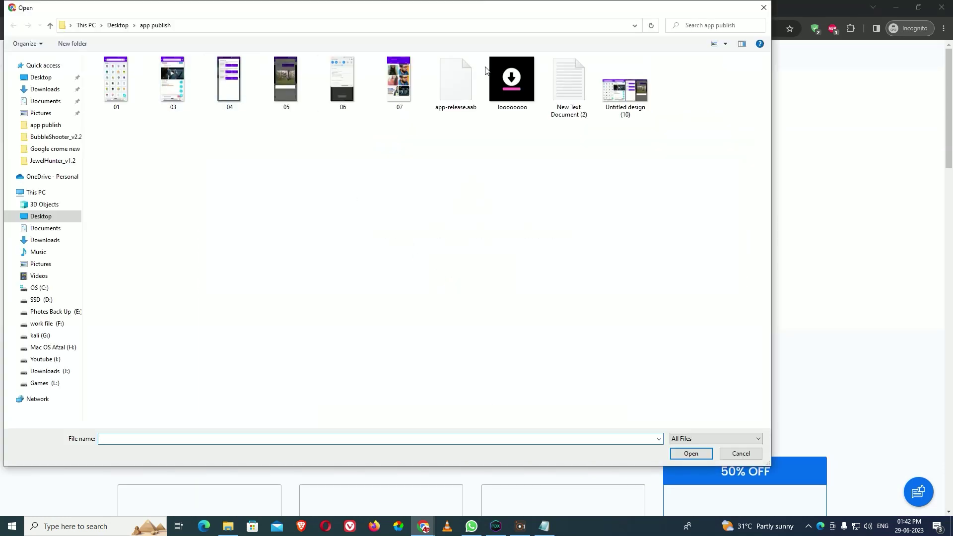
{"action": "double_click", "coordinate": [509, 83]}
Resize the logo in pixels to a width of 512 with proportions locked, and download the resized image
{"action": "scroll", "coordinate": [523, 238], "scroll_direction": "down", "scroll_amount": 4}
{"action": "left_click", "coordinate": [525, 229]}
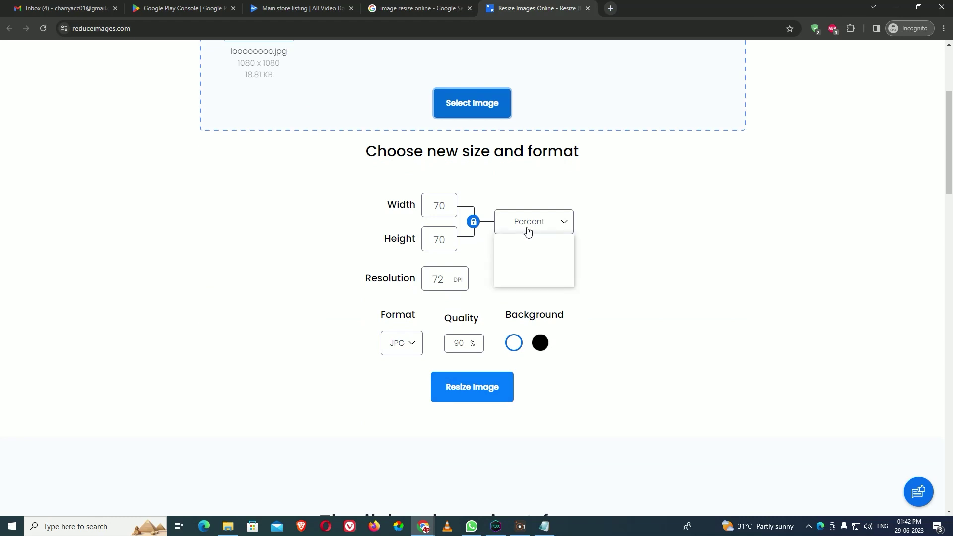
{"action": "double_click", "coordinate": [453, 206]}
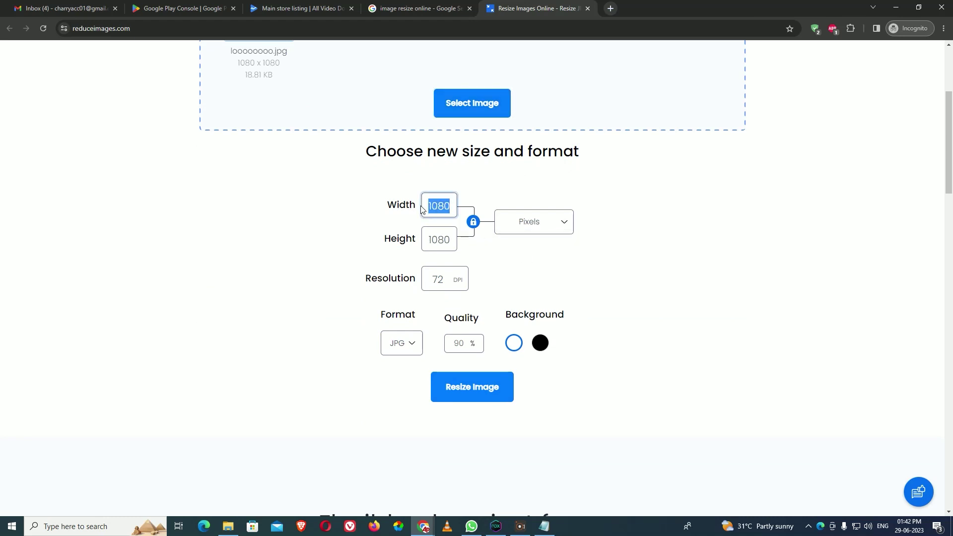
{"action": "type", "text": "512"}
{"action": "left_click", "coordinate": [492, 287]}
{"action": "left_click", "coordinate": [467, 393]}
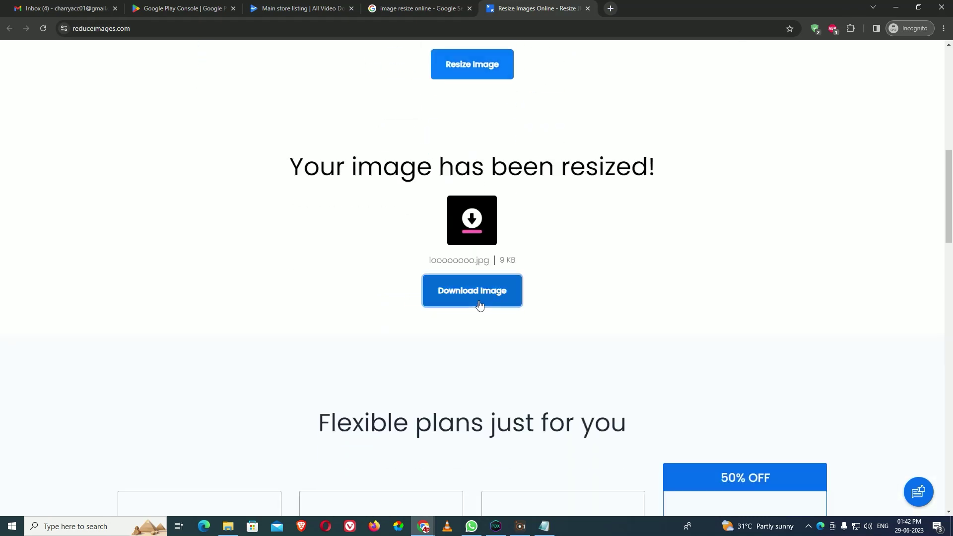
{"action": "left_click", "coordinate": [482, 302]}
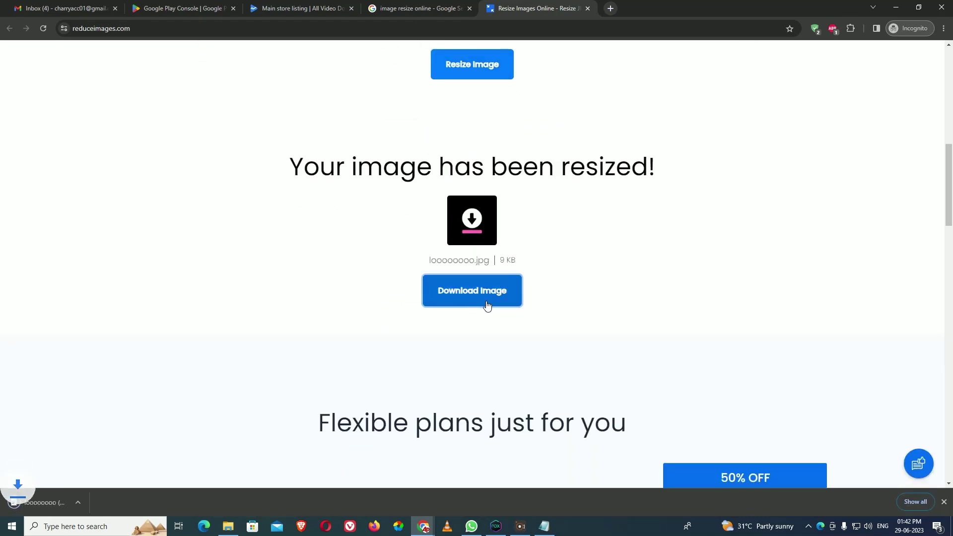
Return to the main store listing, remove the rejected app icon and upload the downloaded resized logo in its place
{"action": "left_click", "coordinate": [298, 8]}
{"action": "left_click", "coordinate": [497, 230]}
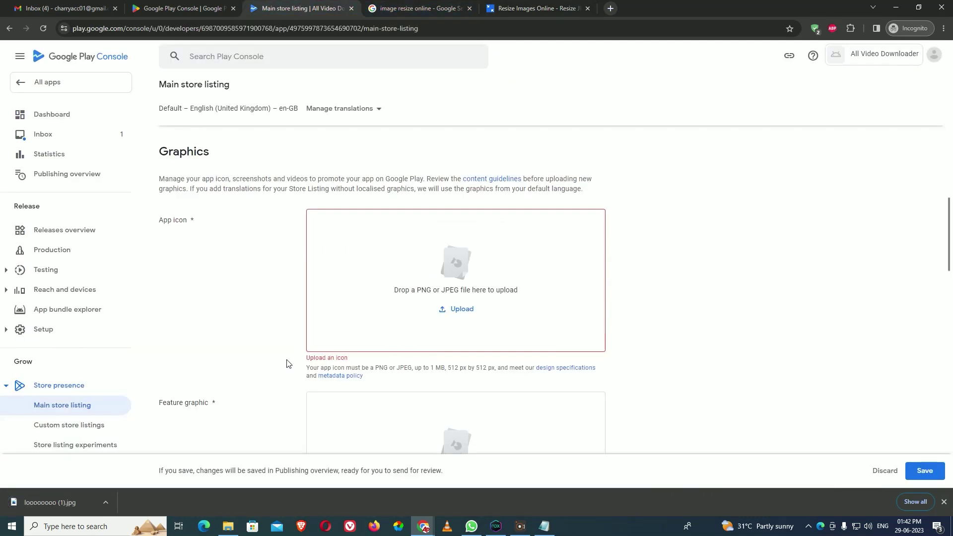
{"action": "left_click_drag", "start_coordinate": [31, 502], "coordinate": [373, 305]}
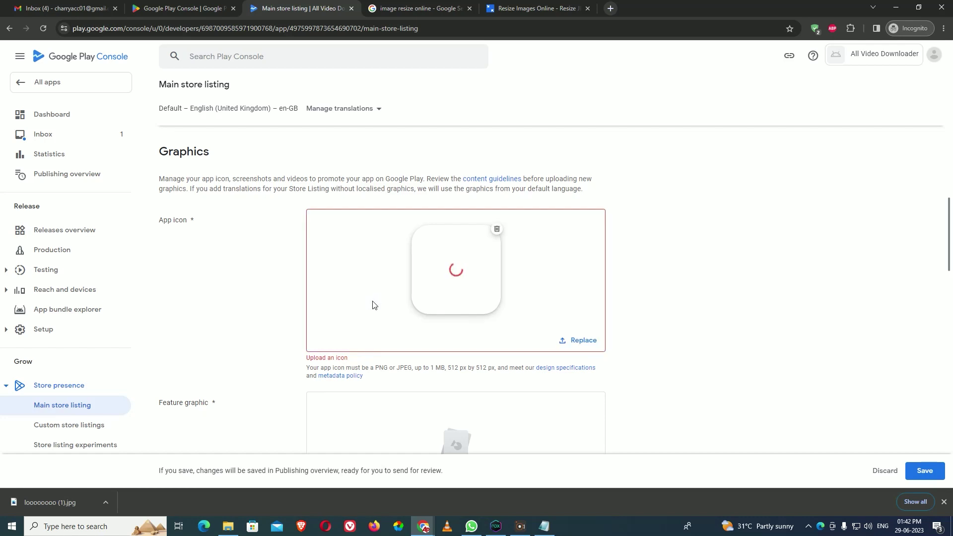
{"action": "left_click", "coordinate": [944, 504]}
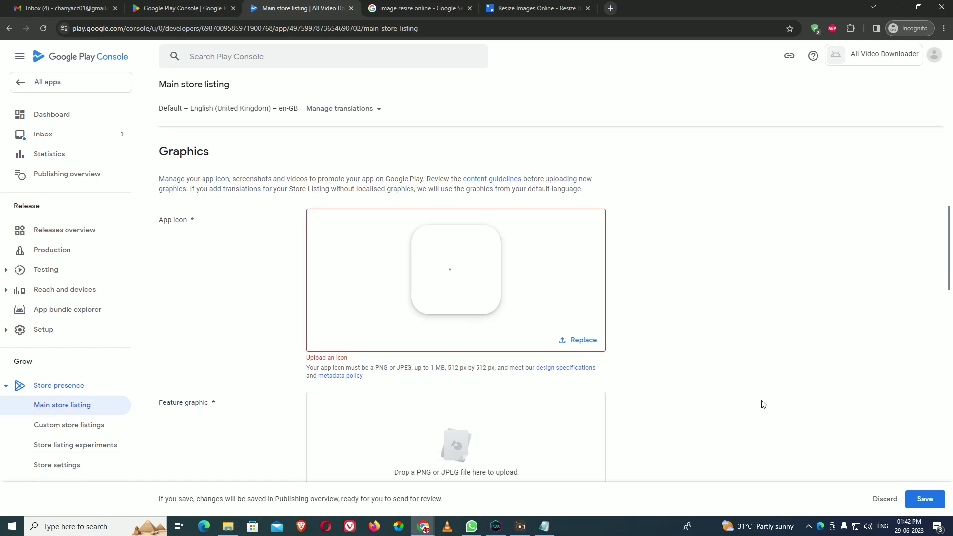
Upload the "Untitled design (10)" image from the app publish folder as the feature graphic
{"action": "scroll", "coordinate": [692, 339], "scroll_direction": "down", "scroll_amount": 3}
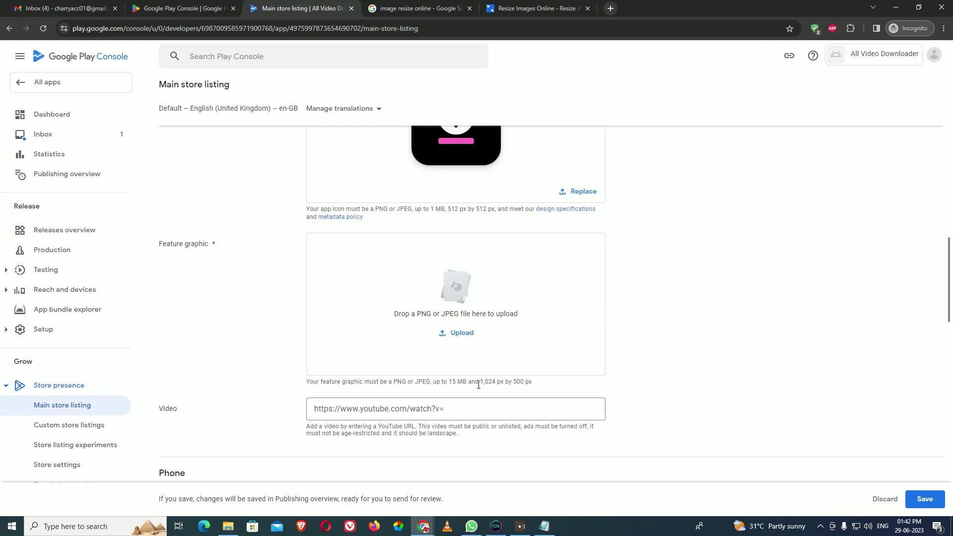
{"action": "left_click", "coordinate": [462, 333]}
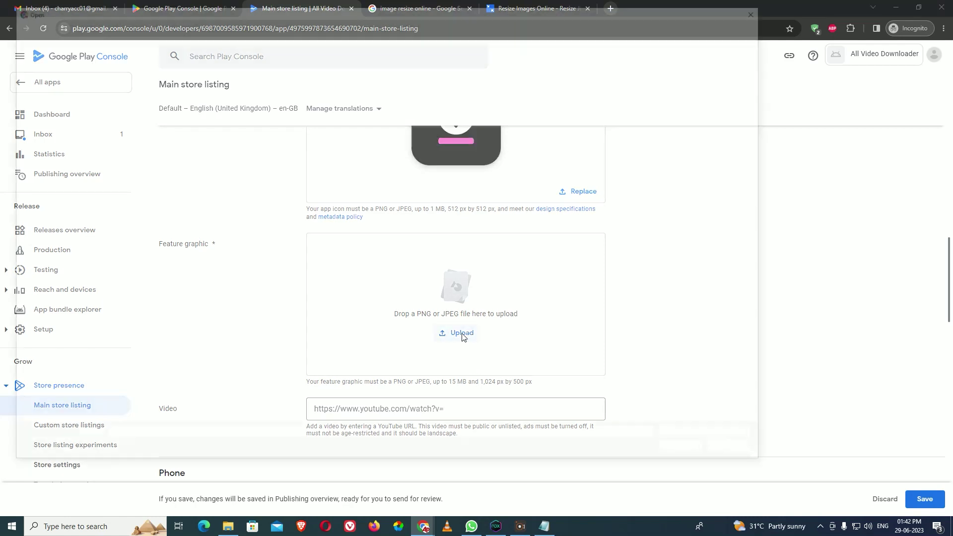
{"action": "left_click", "coordinate": [627, 77]}
{"action": "double_click", "coordinate": [624, 94]}
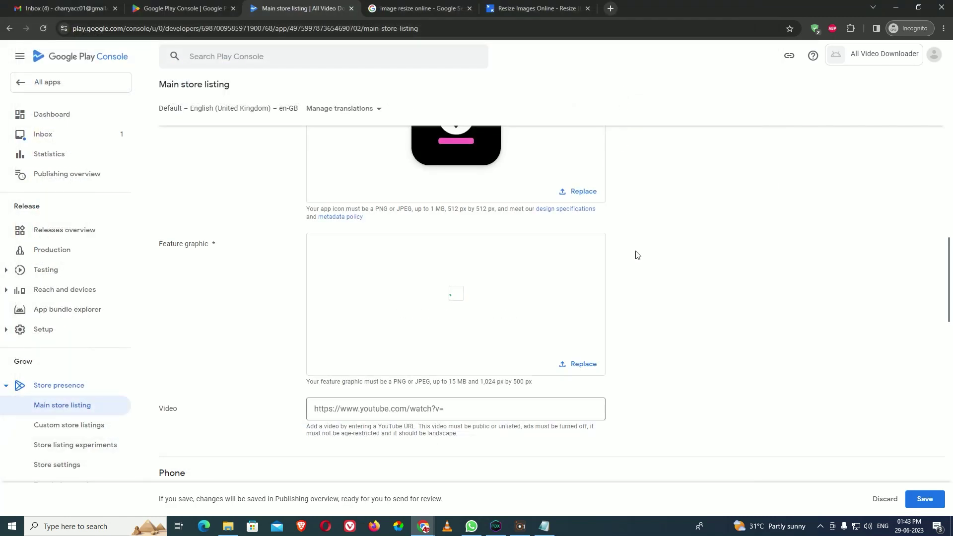
{"action": "scroll", "coordinate": [638, 255], "scroll_direction": "down", "scroll_amount": 5}
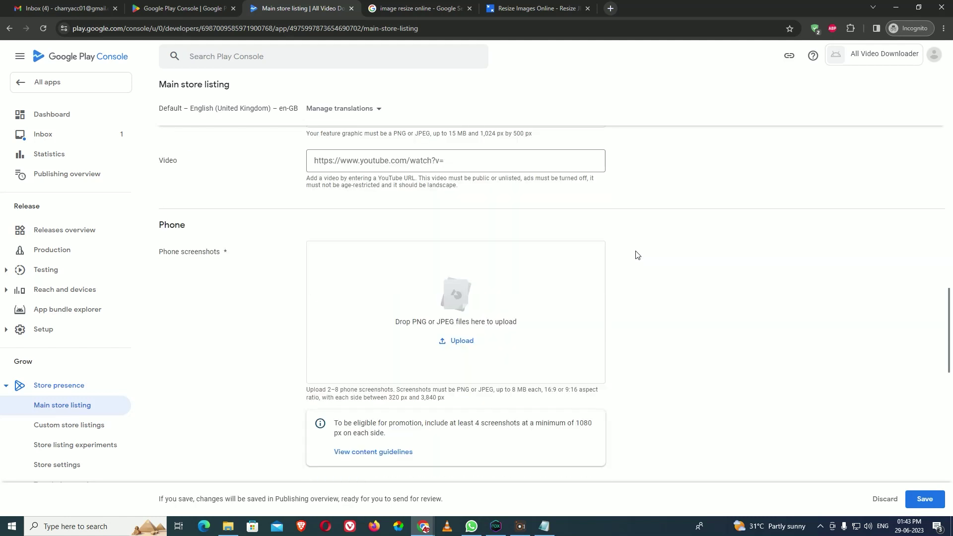
Upload images 01, 03, 04, 05, 06 and 07 from the app publish folder as the phone screenshots
{"action": "left_click", "coordinate": [318, 160]}
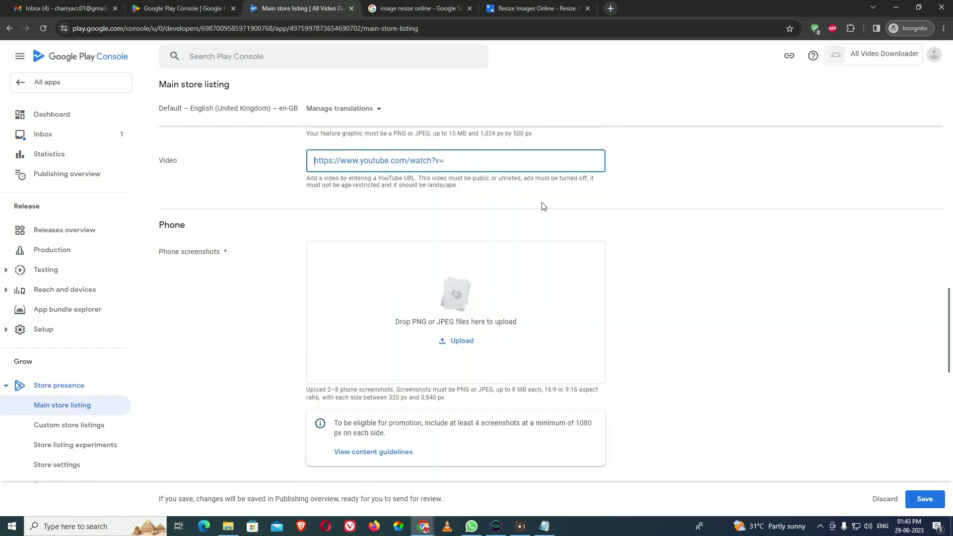
{"action": "left_click", "coordinate": [462, 341]}
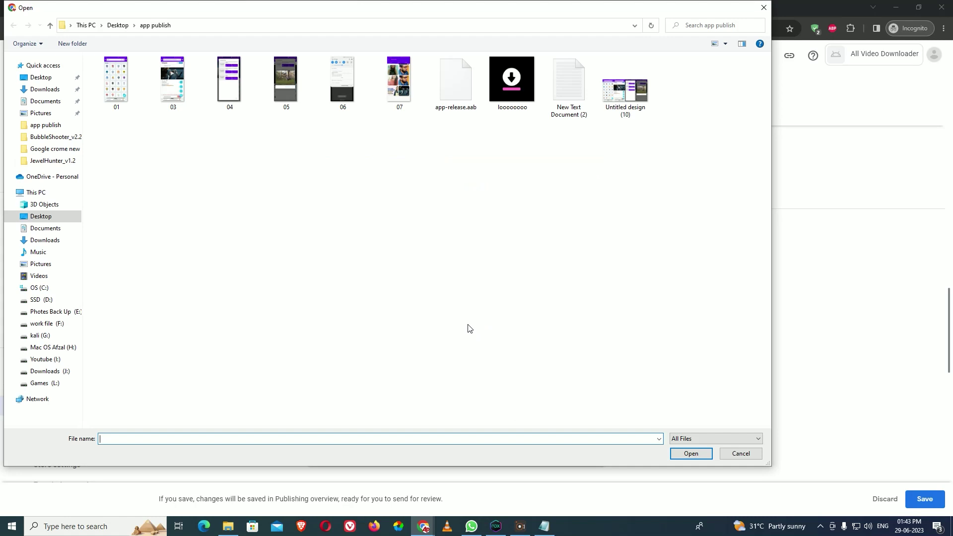
{"action": "left_click_drag", "start_coordinate": [401, 127], "coordinate": [137, 87]}
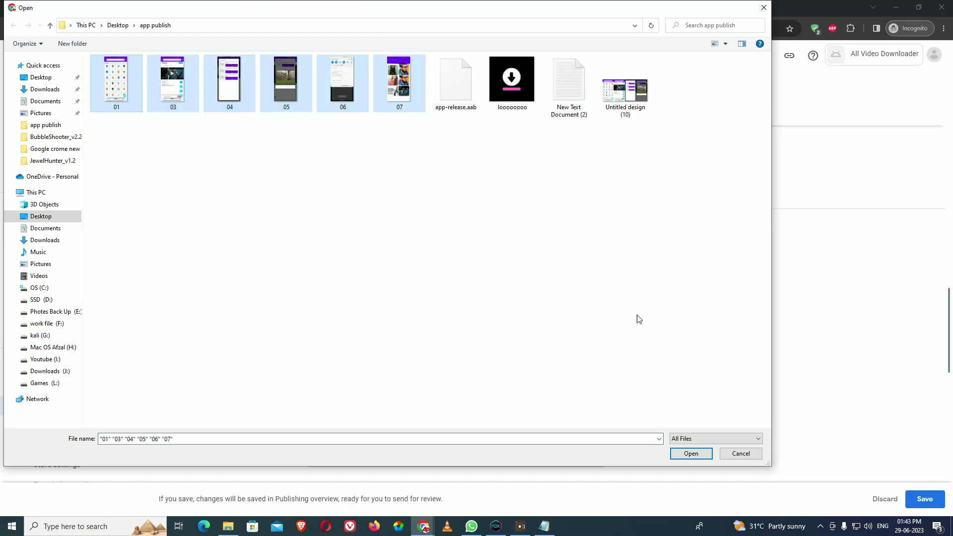
{"action": "left_click", "coordinate": [691, 453]}
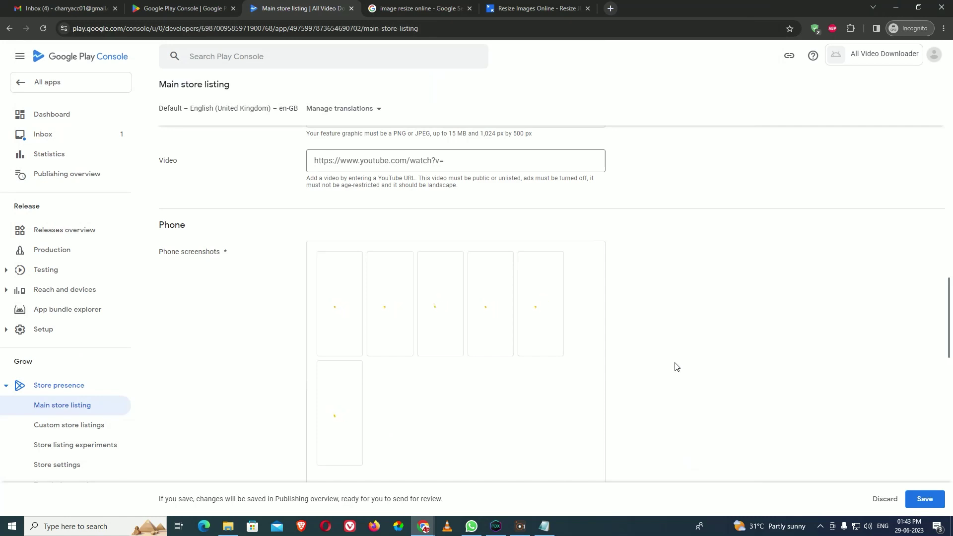
{"action": "scroll", "coordinate": [676, 367], "scroll_direction": "down", "scroll_amount": 2}
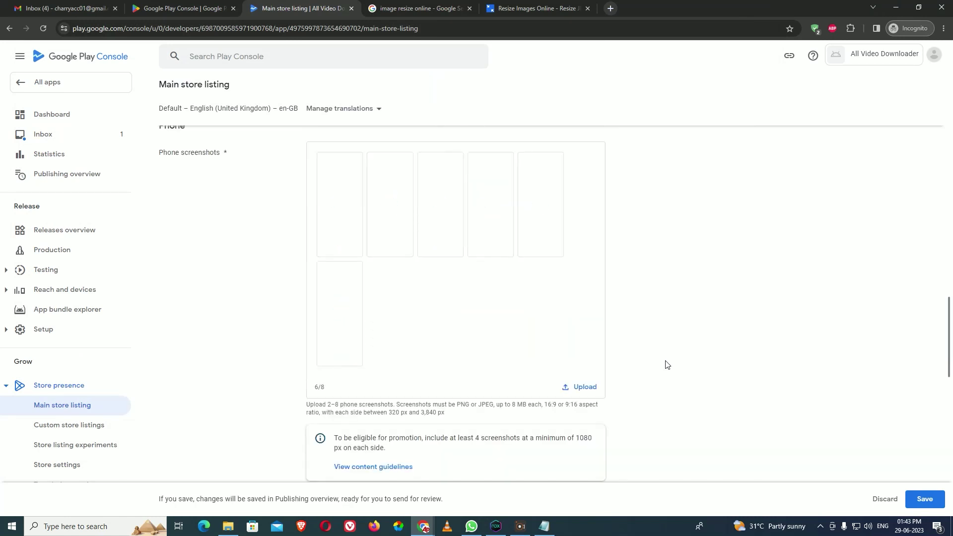
{"action": "scroll", "coordinate": [667, 365], "scroll_direction": "down", "scroll_amount": 6}
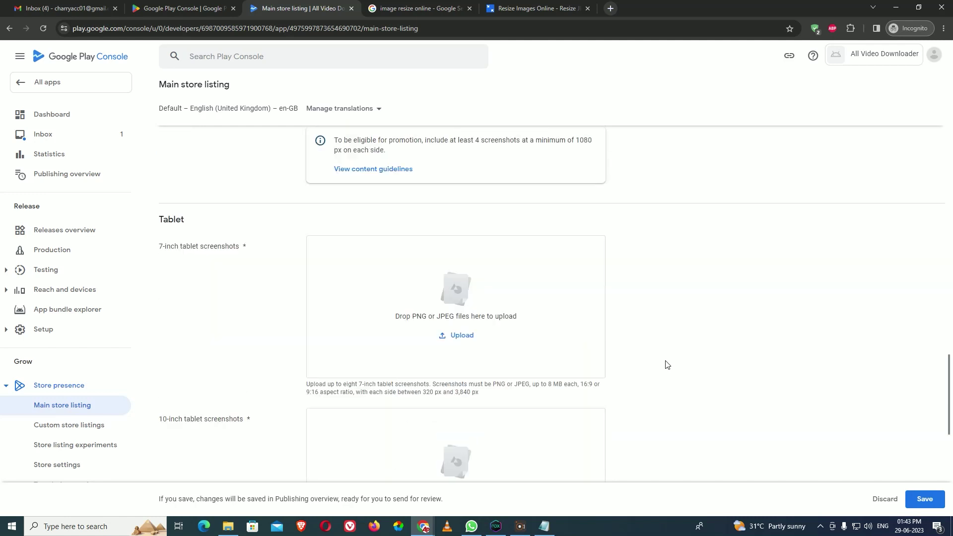
{"action": "scroll", "coordinate": [666, 364], "scroll_direction": "up", "scroll_amount": 8}
{"action": "scroll", "coordinate": [297, 314], "scroll_direction": "down", "scroll_amount": 4}
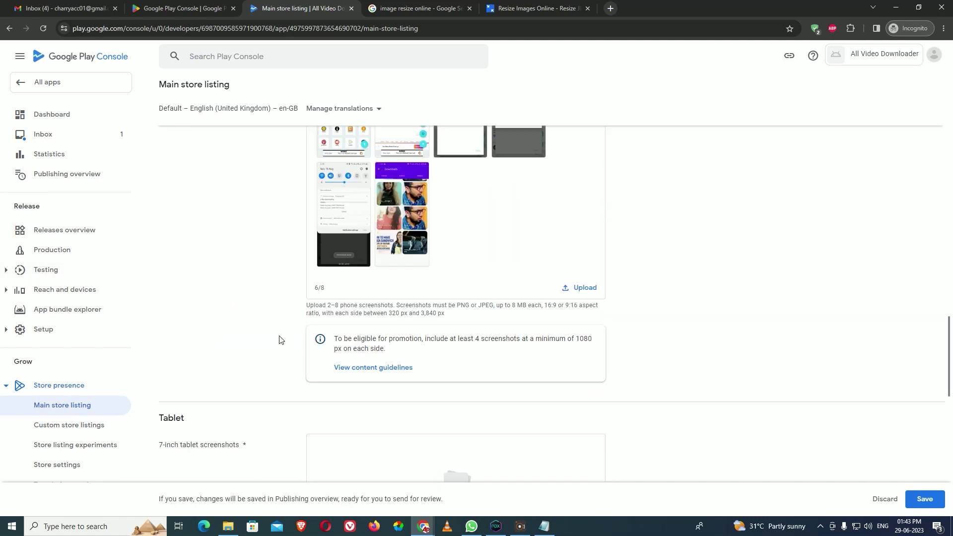
Upload the same six images, 01 and 03 to 07, as the 7-inch tablet screenshots
{"action": "scroll", "coordinate": [279, 340], "scroll_direction": "down", "scroll_amount": 4}
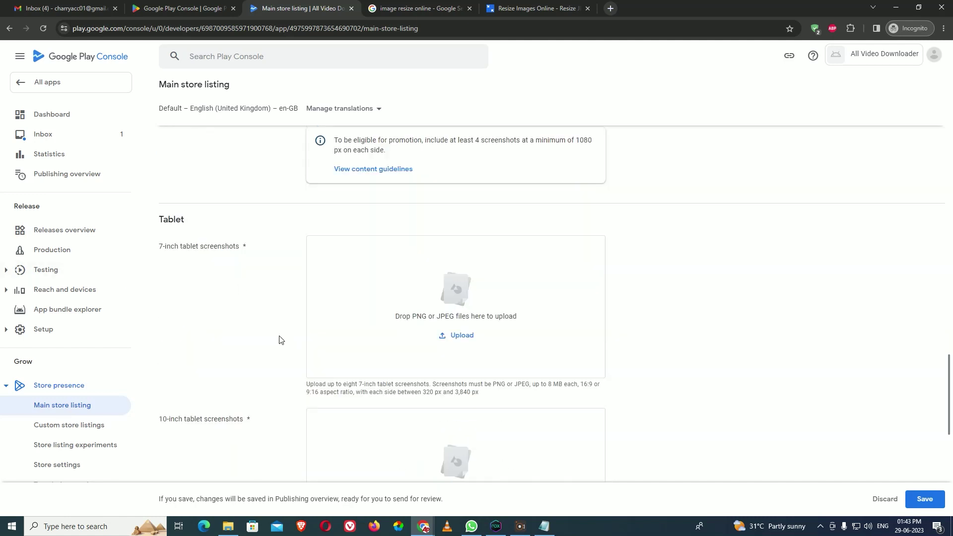
{"action": "left_click", "coordinate": [469, 340]}
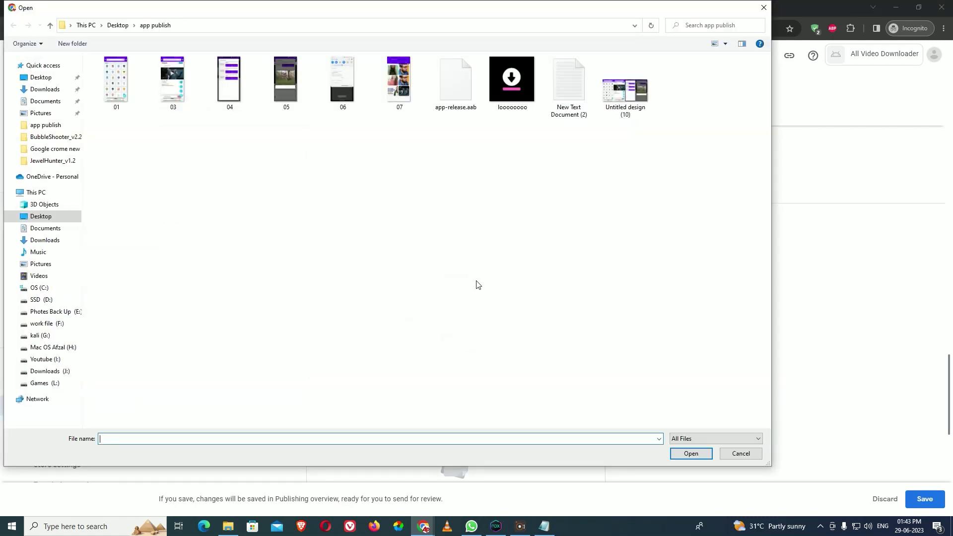
{"action": "left_click", "coordinate": [119, 80]}
{"action": "left_click", "coordinate": [405, 75], "text": "shift"}
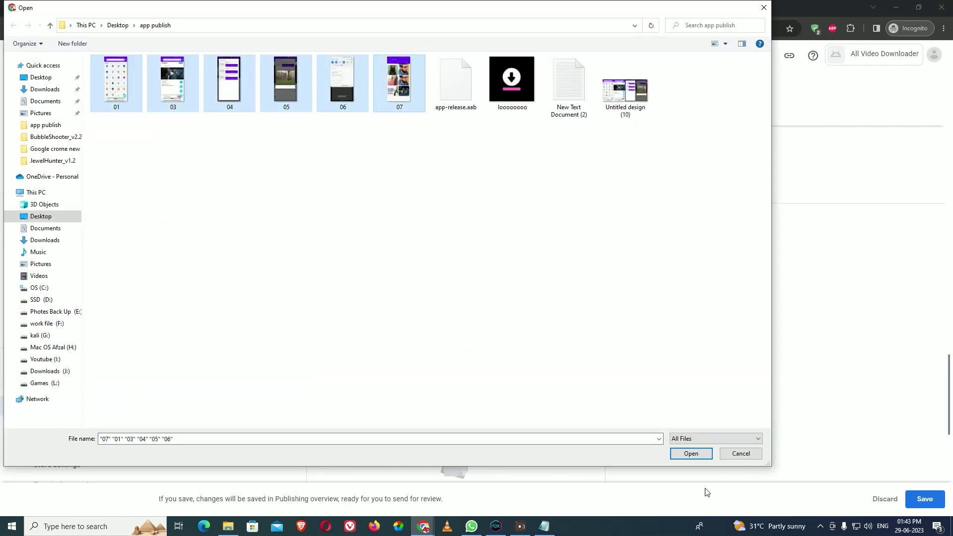
{"action": "left_click", "coordinate": [704, 458]}
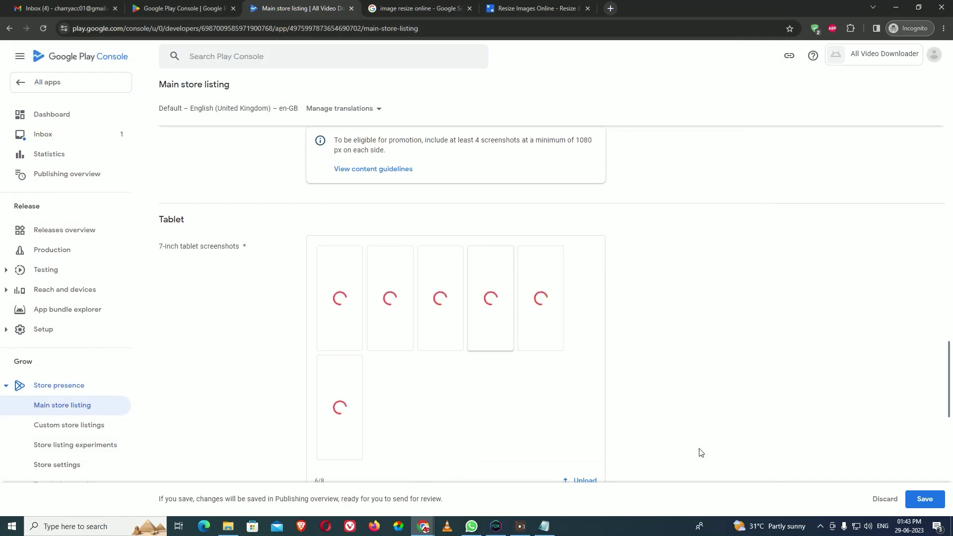
{"action": "scroll", "coordinate": [669, 379], "scroll_direction": "down", "scroll_amount": 1}
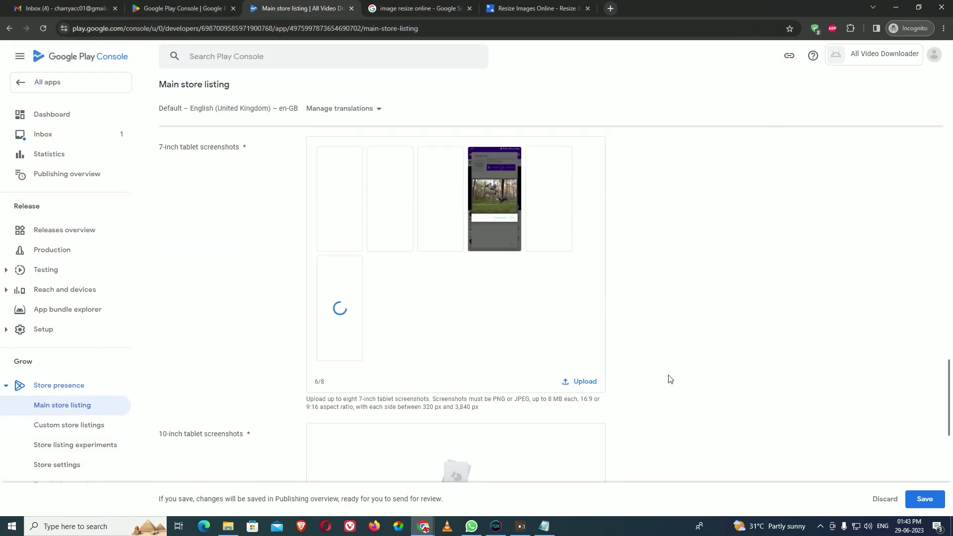
Try to upload images 01 and 03 to 07 from the app publish folder as the 10-inch tablet screenshots
{"action": "scroll", "coordinate": [670, 379], "scroll_direction": "down", "scroll_amount": 4}
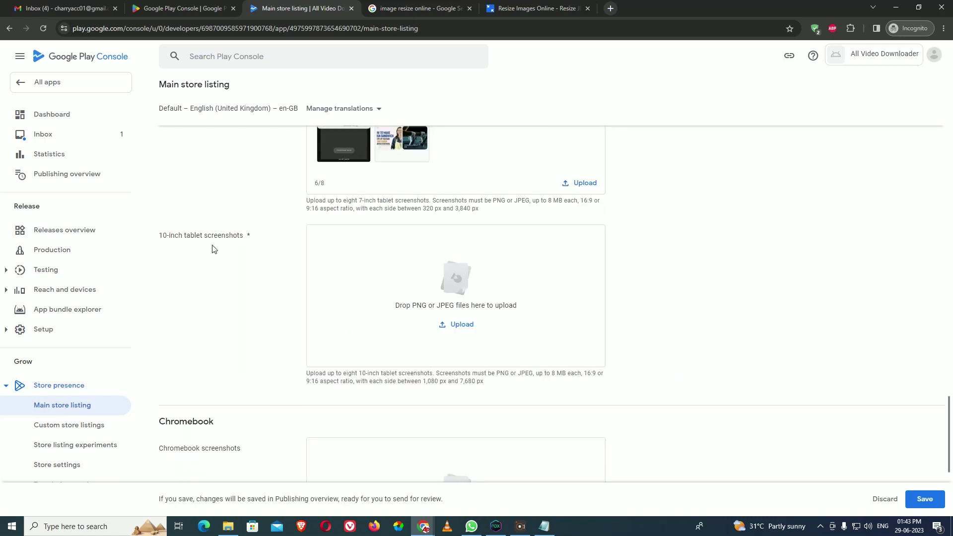
{"action": "left_click", "coordinate": [459, 336]}
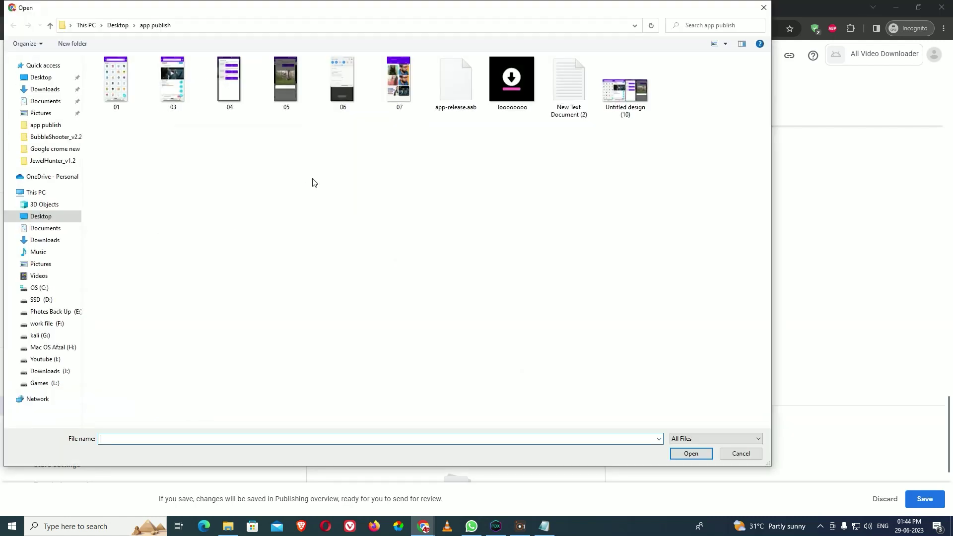
{"action": "left_click_drag", "start_coordinate": [397, 121], "coordinate": [132, 108]}
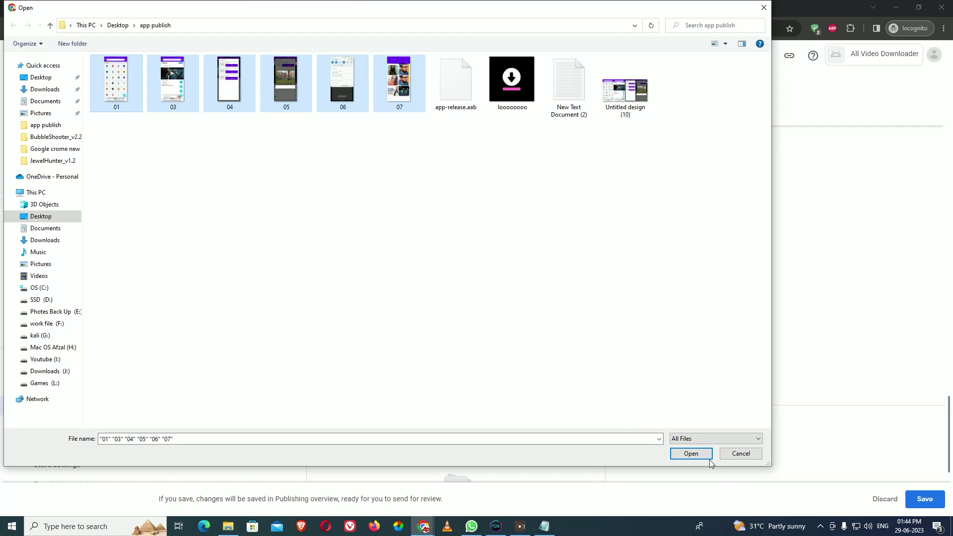
{"action": "left_click", "coordinate": [696, 454]}
{"action": "scroll", "coordinate": [657, 314], "scroll_direction": "down", "scroll_amount": 1}
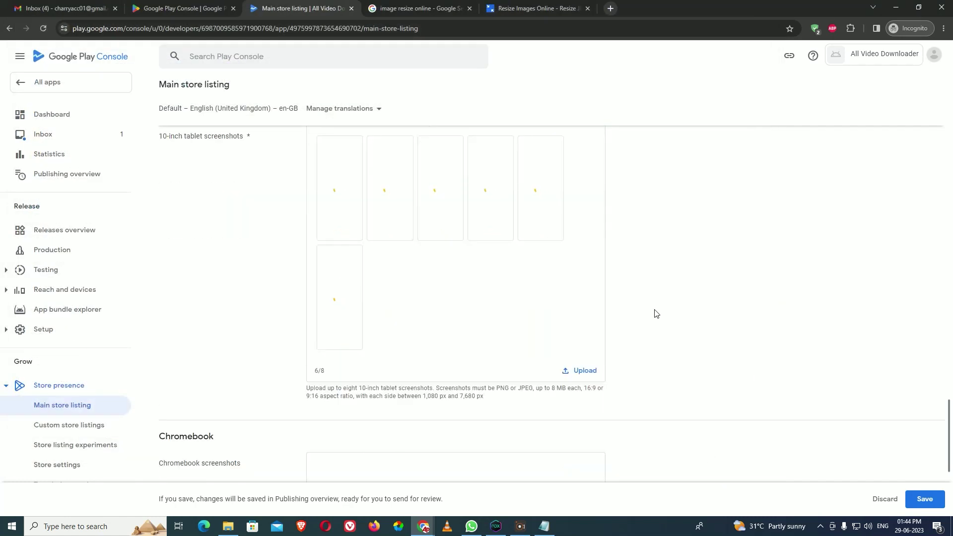
{"action": "scroll", "coordinate": [657, 312], "scroll_direction": "up", "scroll_amount": 1}
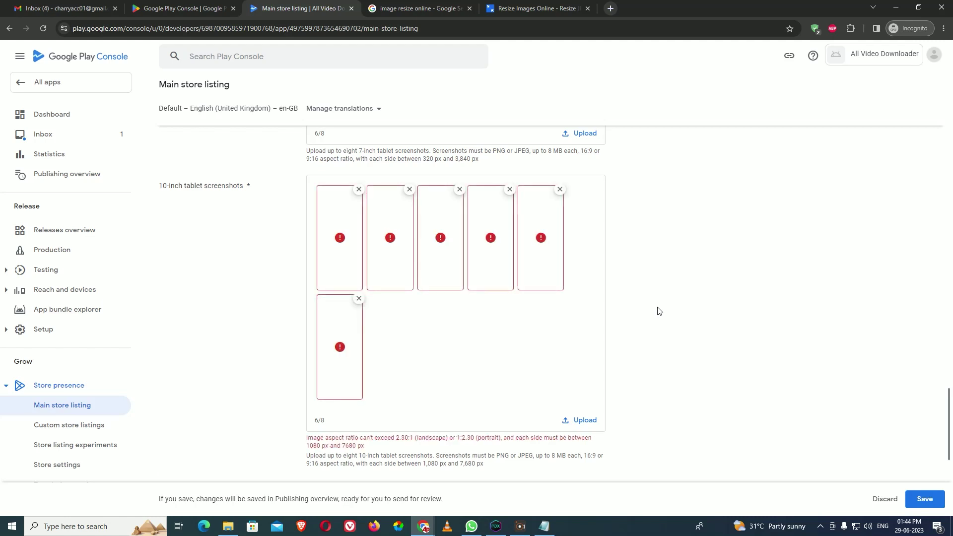
Remove all six rejected images from the 10-inch tablet screenshots
{"action": "left_click", "coordinate": [359, 190]}
{"action": "left_click", "coordinate": [376, 190]}
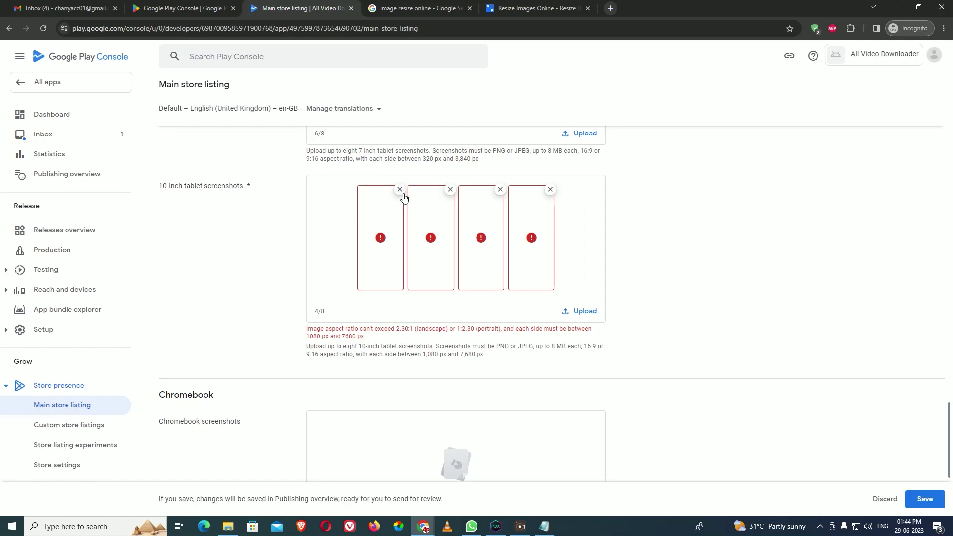
{"action": "left_click", "coordinate": [400, 189]}
{"action": "left_click", "coordinate": [427, 190]}
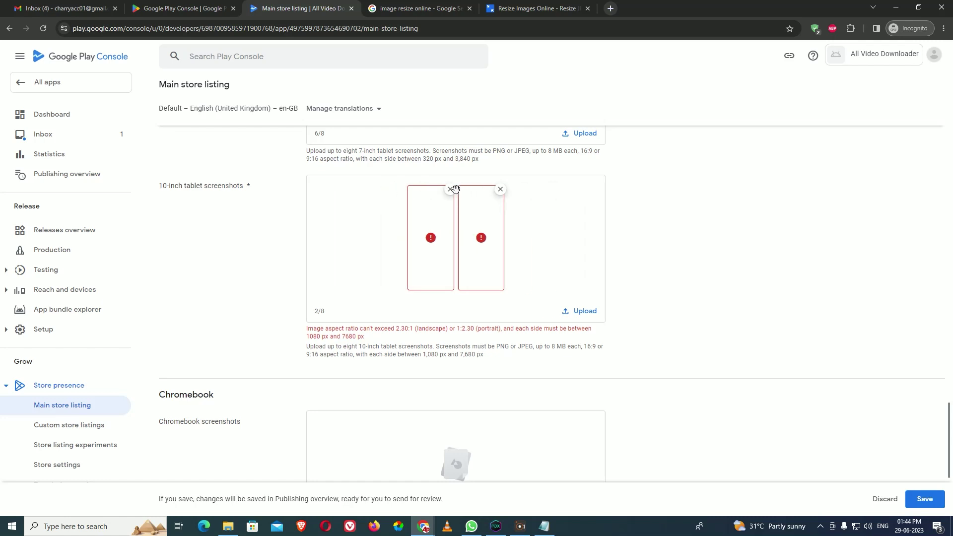
{"action": "left_click", "coordinate": [450, 189]}
{"action": "left_click", "coordinate": [477, 189]}
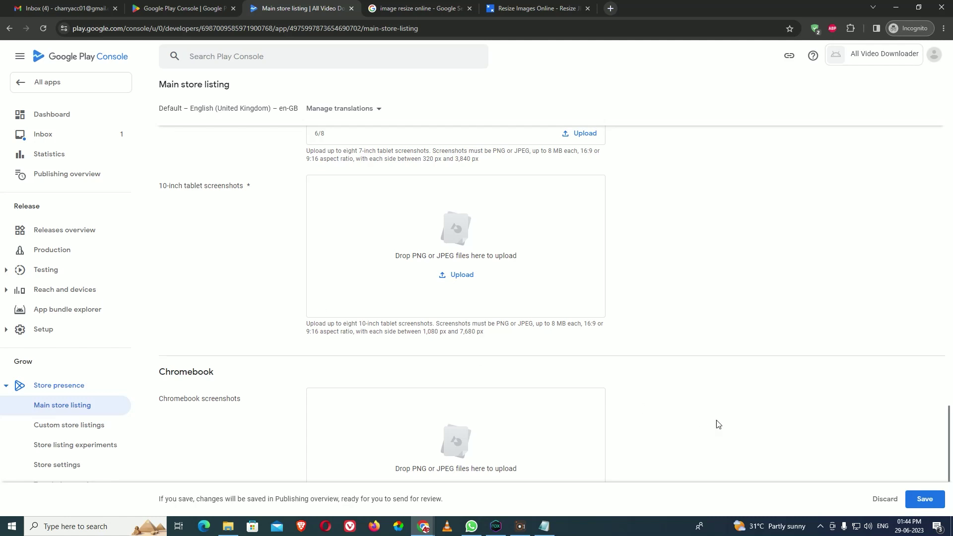
Save the main store listing with the 10-inch tablet and Chromebook screenshots left empty
{"action": "scroll", "coordinate": [718, 423], "scroll_direction": "down", "scroll_amount": 3}
{"action": "scroll", "coordinate": [730, 424], "scroll_direction": "up", "scroll_amount": 3}
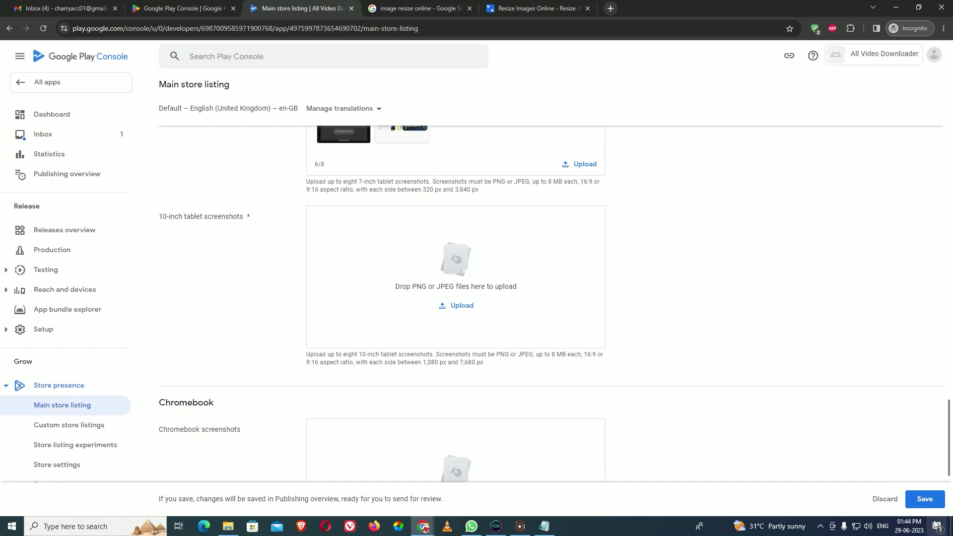
{"action": "left_click", "coordinate": [927, 500]}
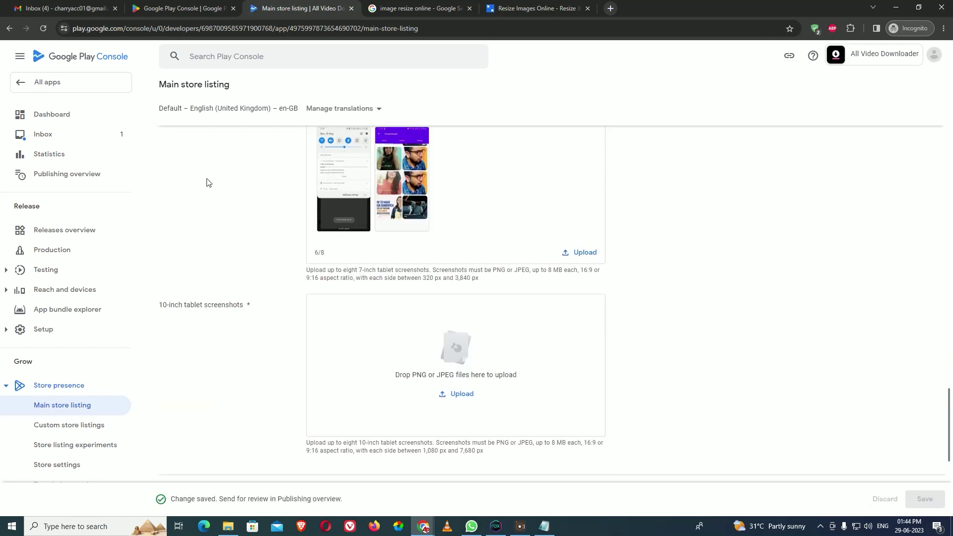
Return to the list of all apps and open the All Video Downloader dashboard
{"action": "scroll", "coordinate": [206, 183], "scroll_direction": "up", "scroll_amount": 15}
{"action": "left_click", "coordinate": [56, 90]}
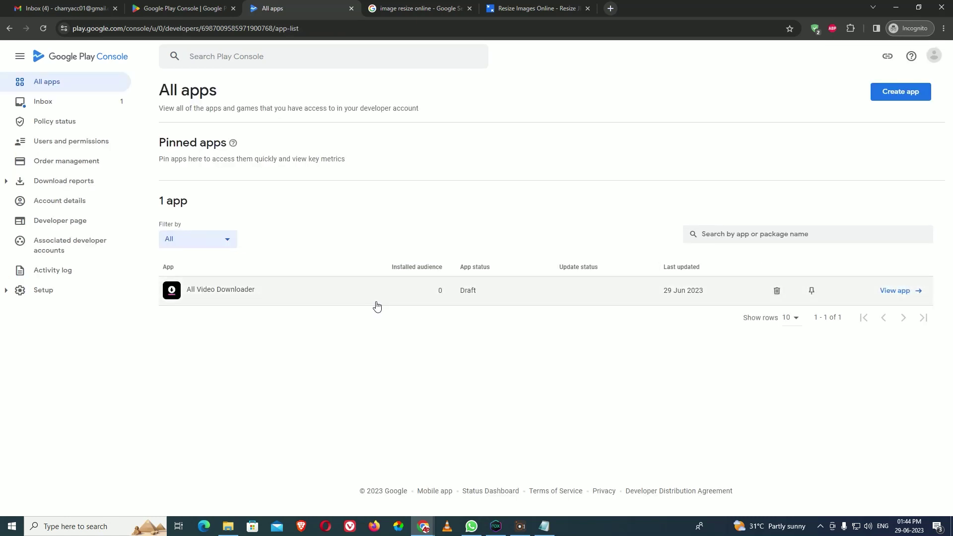
{"action": "left_click", "coordinate": [330, 301]}
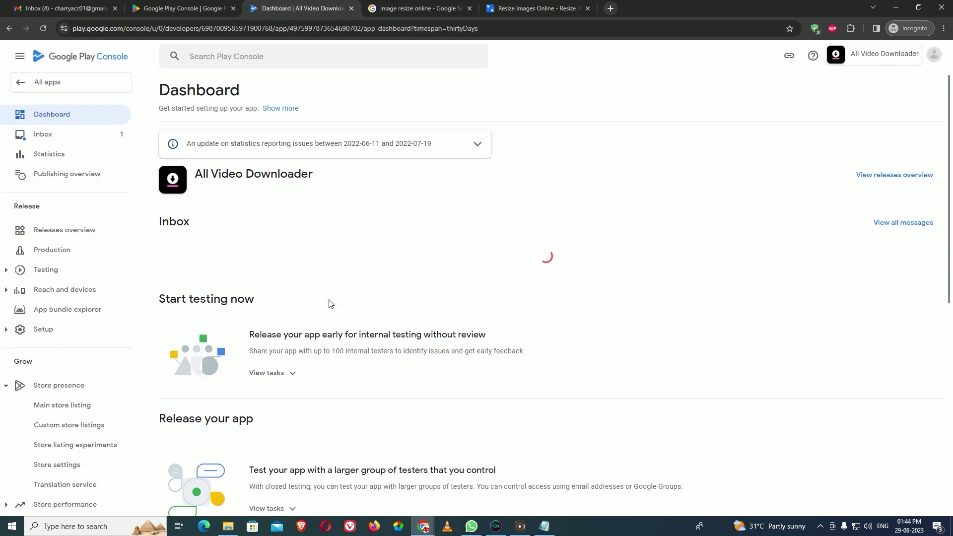
Examine the dashboard's sections on internal, closed and open testing, pre-registration, and creating and publishing a release
{"action": "scroll", "coordinate": [330, 303], "scroll_direction": "down", "scroll_amount": 7}
{"action": "scroll", "coordinate": [330, 303], "scroll_direction": "up", "scroll_amount": 8}
{"action": "scroll", "coordinate": [330, 304], "scroll_direction": "down", "scroll_amount": 2}
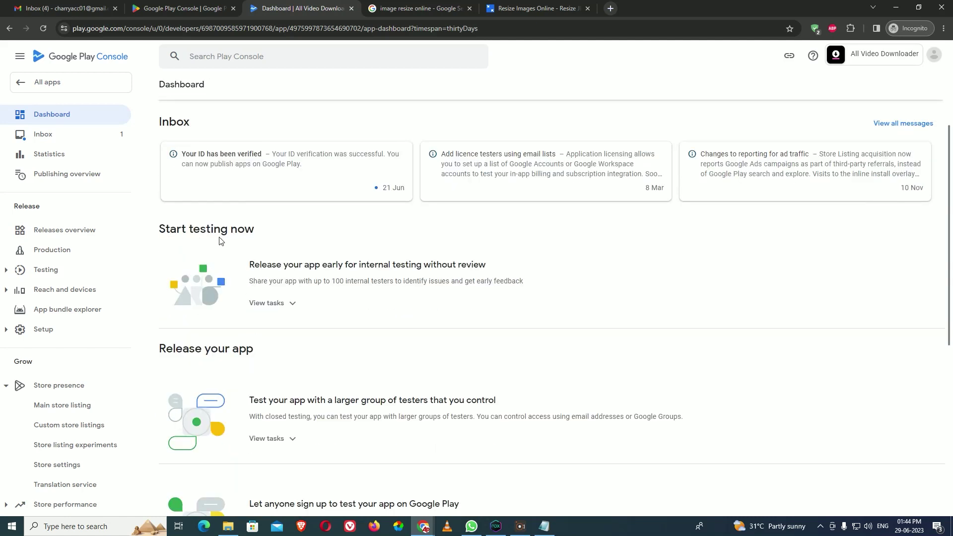
{"action": "scroll", "coordinate": [286, 340], "scroll_direction": "down", "scroll_amount": 1}
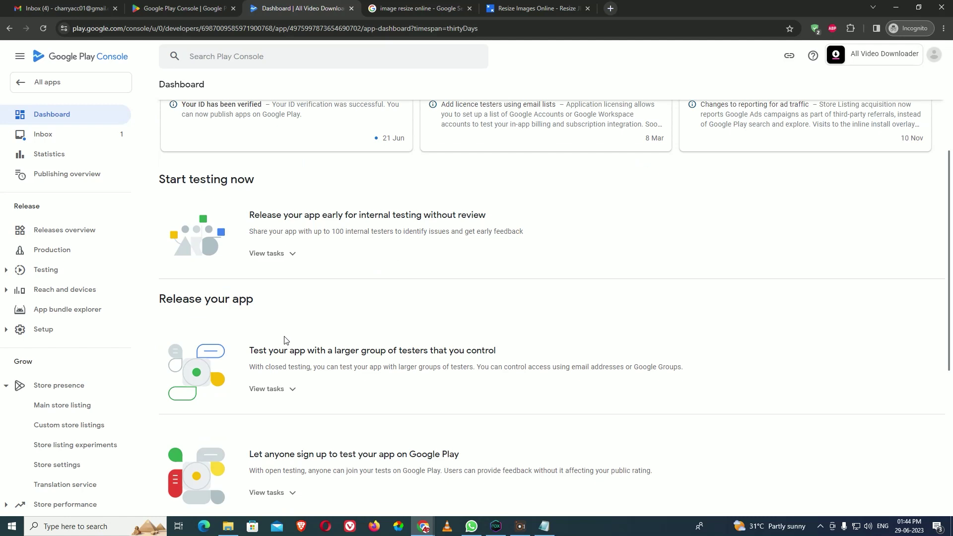
{"action": "scroll", "coordinate": [286, 337], "scroll_direction": "down", "scroll_amount": 1}
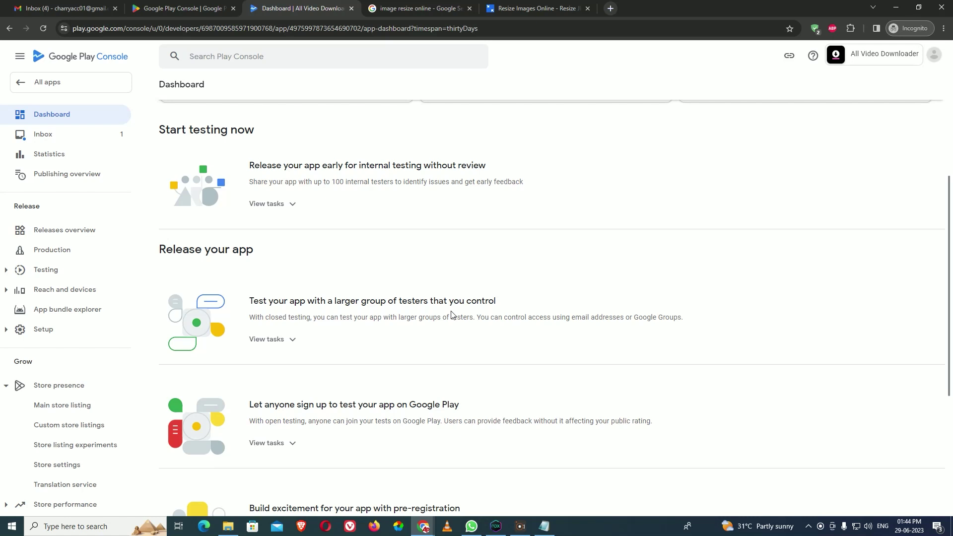
{"action": "scroll", "coordinate": [452, 314], "scroll_direction": "down", "scroll_amount": 2}
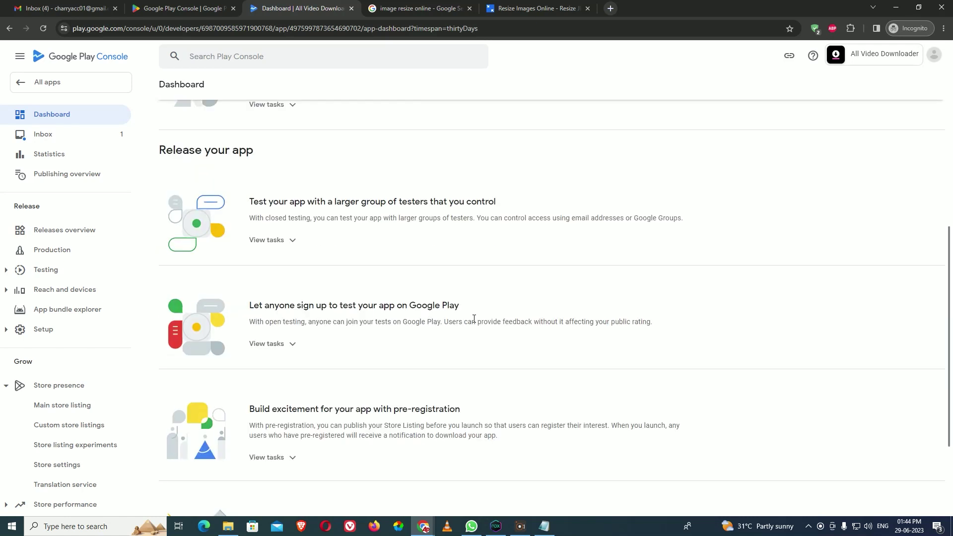
{"action": "scroll", "coordinate": [474, 318], "scroll_direction": "down", "scroll_amount": 2}
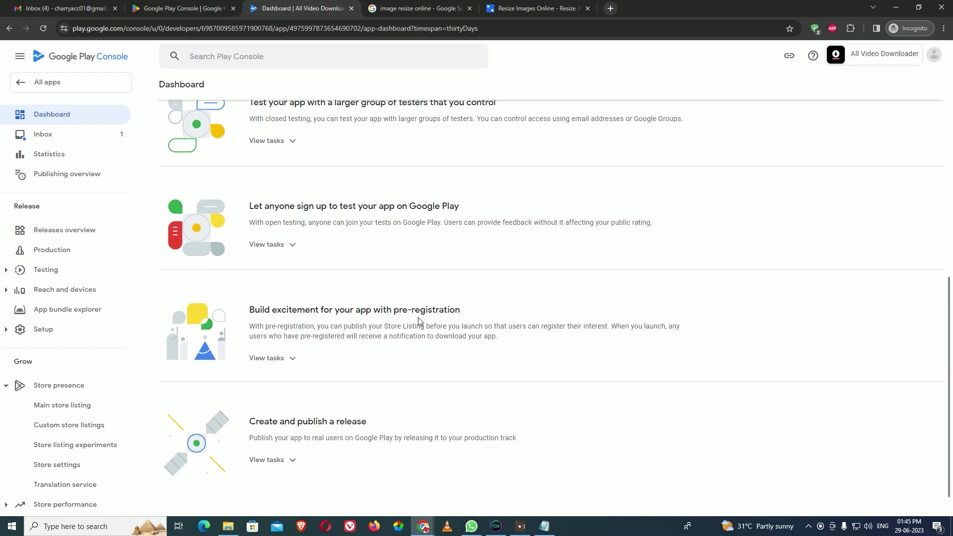
{"action": "scroll", "coordinate": [419, 321], "scroll_direction": "down", "scroll_amount": 1}
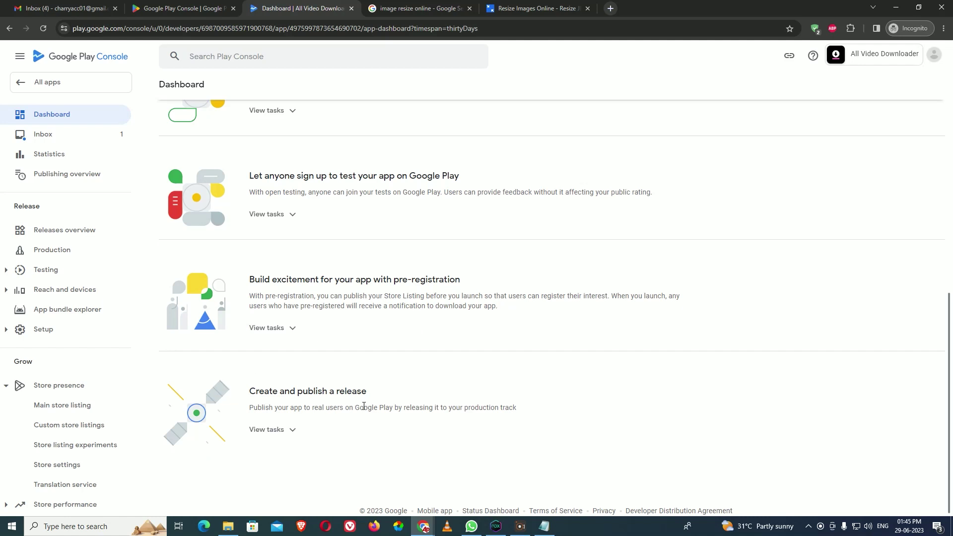
Add all countries and regions to the production track from the dashboard's release tasks and save the targeting
{"action": "left_click", "coordinate": [293, 430]}
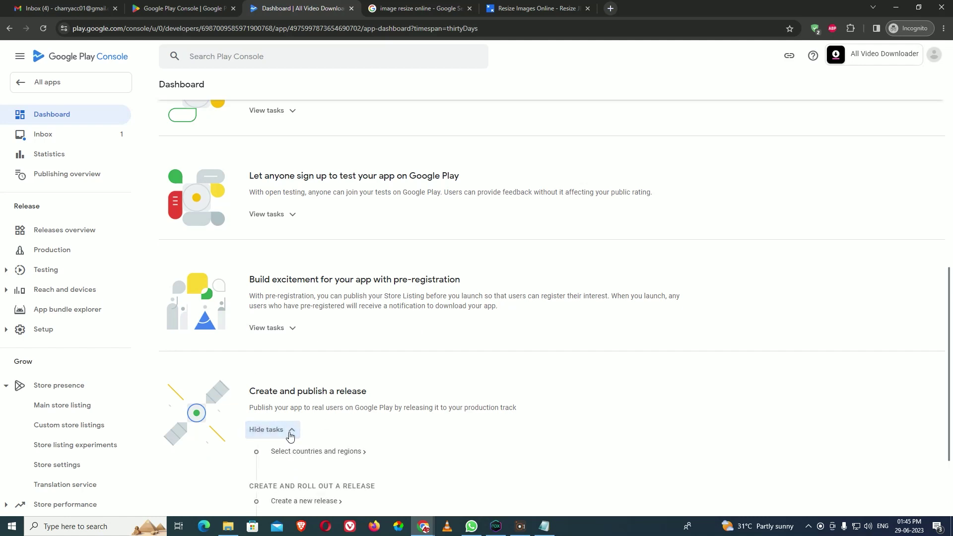
{"action": "scroll", "coordinate": [291, 436], "scroll_direction": "down", "scroll_amount": 2}
{"action": "left_click", "coordinate": [311, 354]}
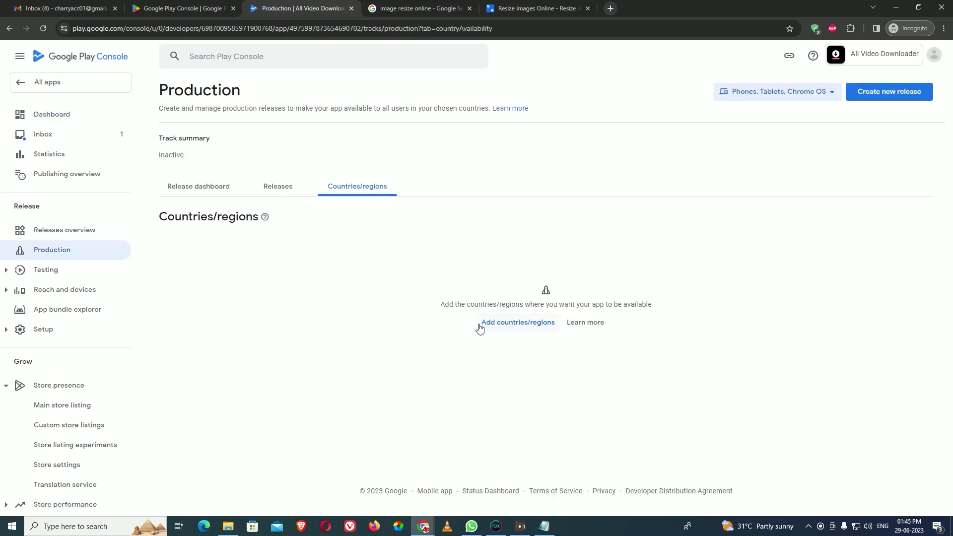
{"action": "left_click", "coordinate": [480, 323]}
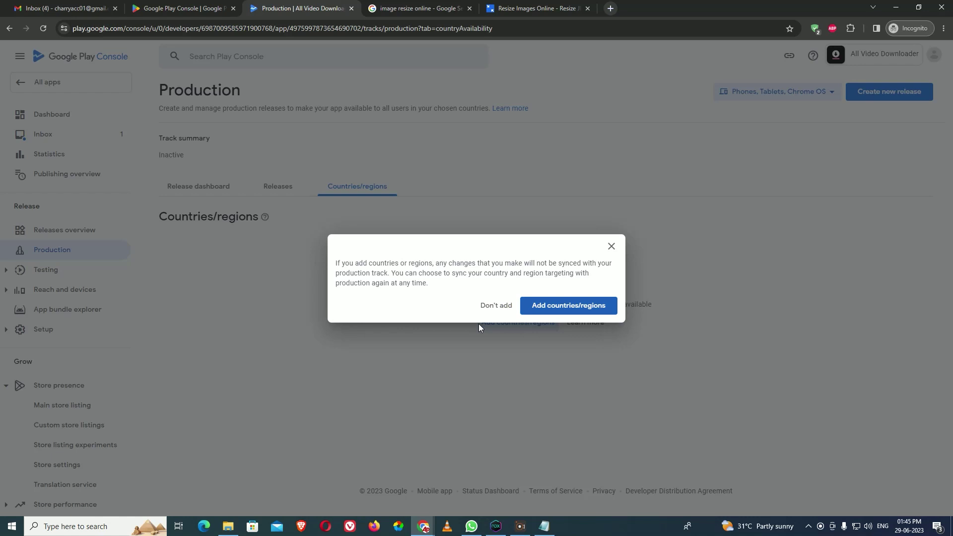
{"action": "left_click", "coordinate": [542, 310]}
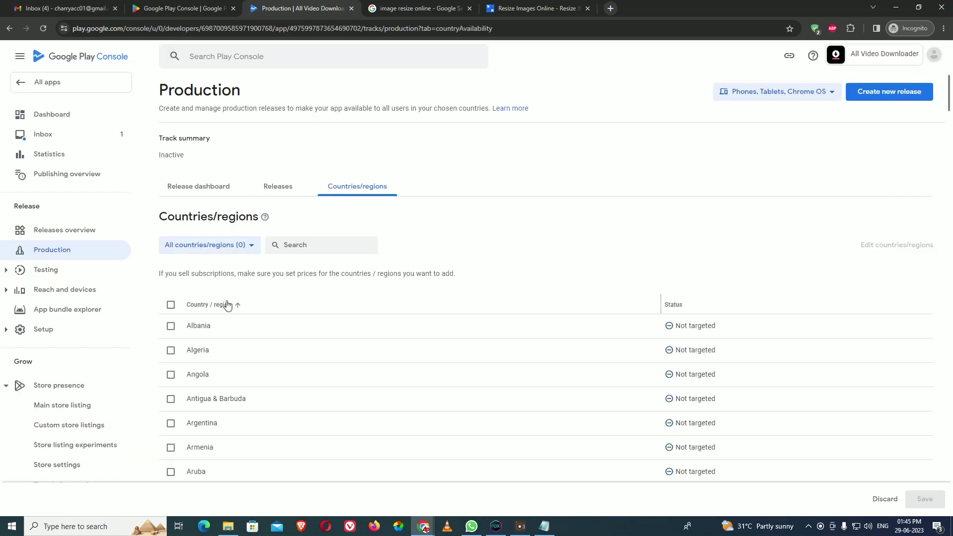
{"action": "left_click", "coordinate": [174, 306]}
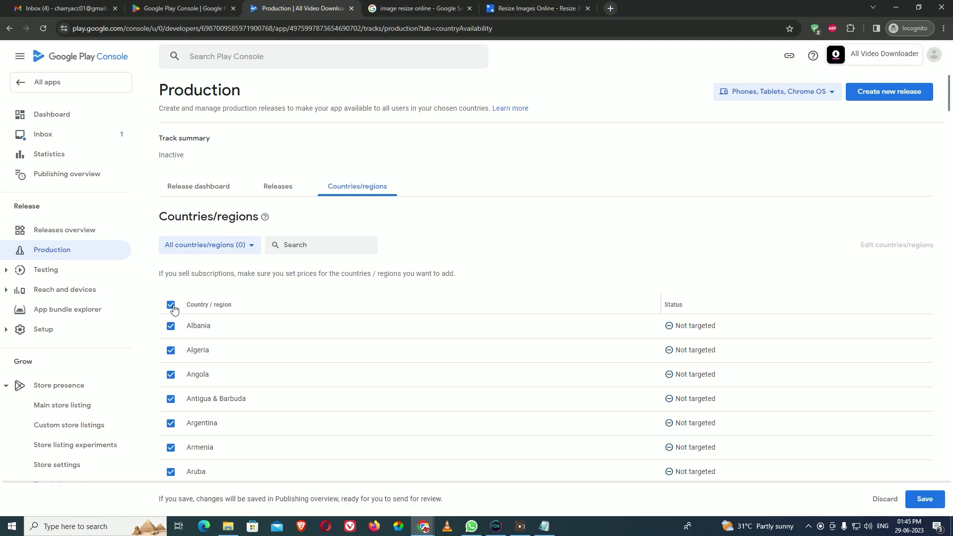
{"action": "left_click", "coordinate": [925, 499]}
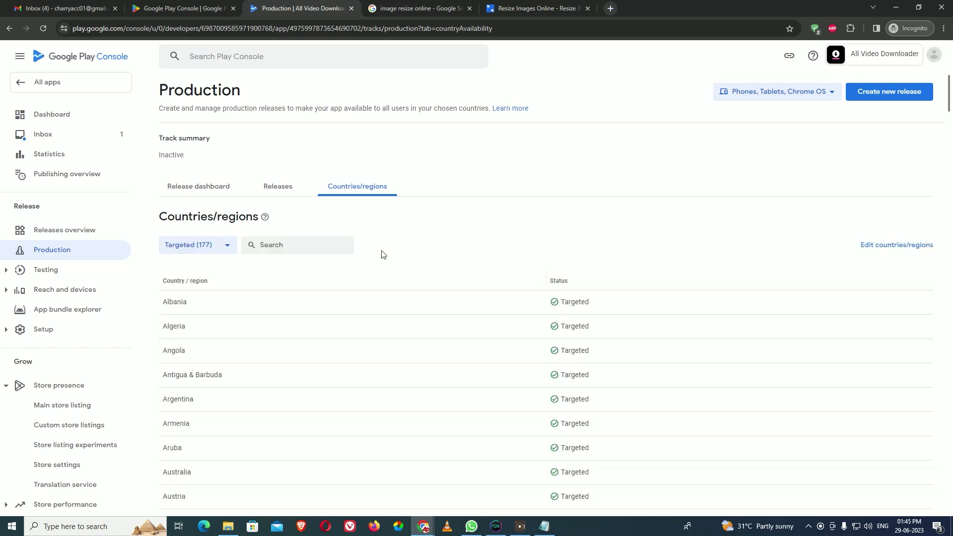
Return to the All Video Downloader dashboard through the app list and open the task for creating a new production release
{"action": "left_click", "coordinate": [90, 95]}
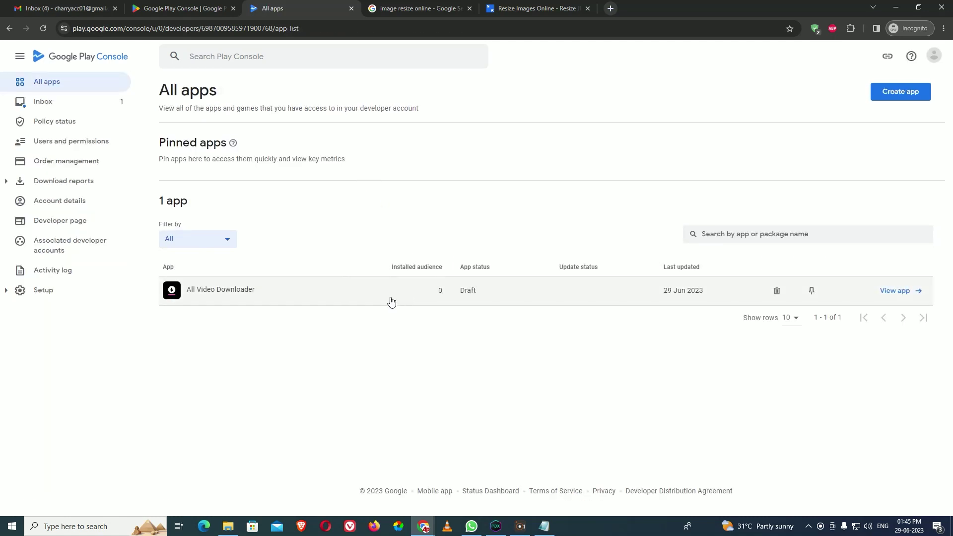
{"action": "left_click", "coordinate": [392, 301]}
{"action": "scroll", "coordinate": [391, 301], "scroll_direction": "down", "scroll_amount": 9}
{"action": "scroll", "coordinate": [391, 301], "scroll_direction": "down", "scroll_amount": 6}
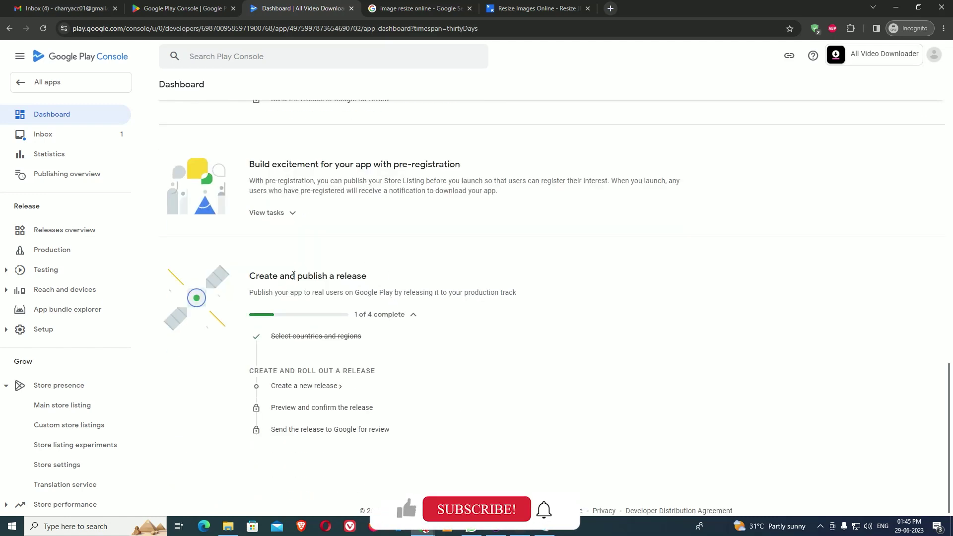
{"action": "left_click_drag", "start_coordinate": [248, 276], "coordinate": [377, 279]}
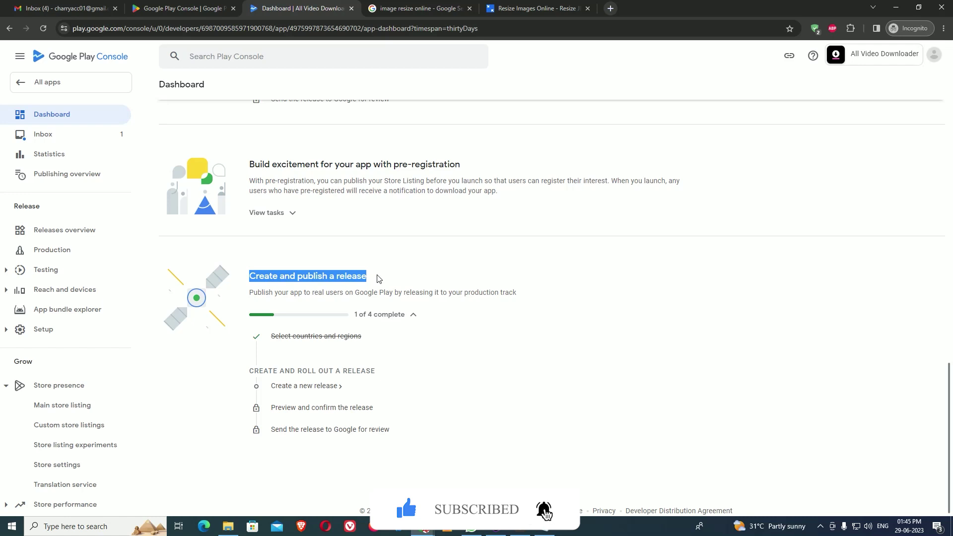
{"action": "left_click", "coordinate": [288, 390]}
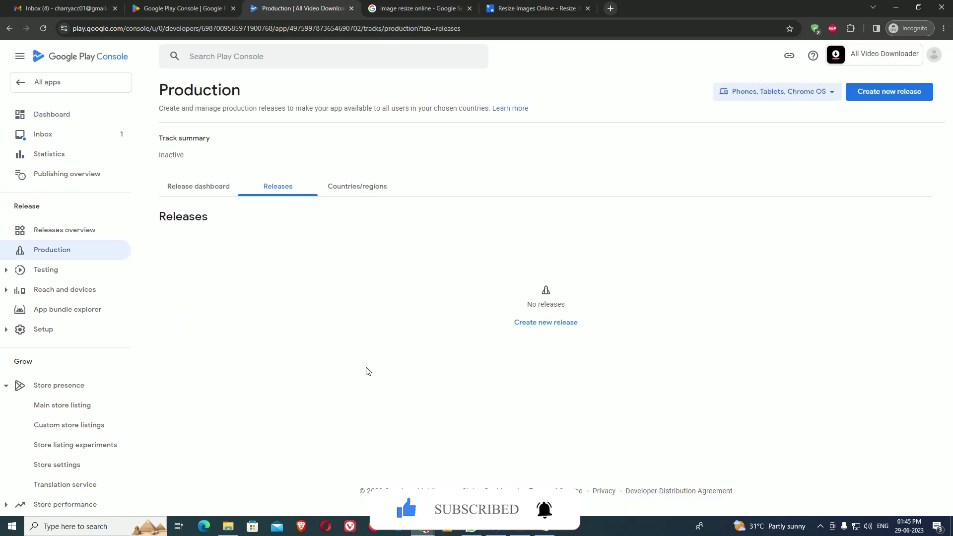
Create a new production release and upload app-release.aab from the app publish folder as its app bundle
{"action": "left_click", "coordinate": [544, 329]}
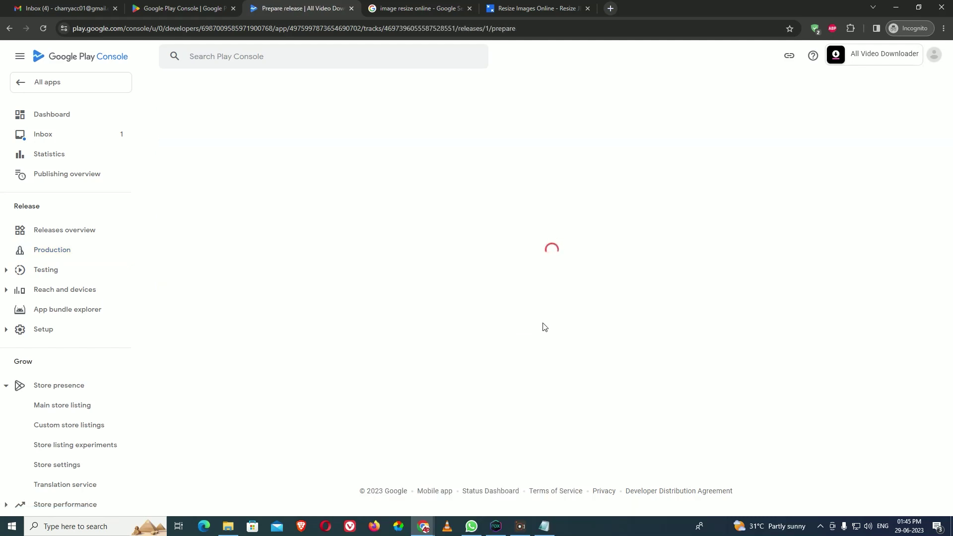
{"action": "left_click", "coordinate": [507, 395]}
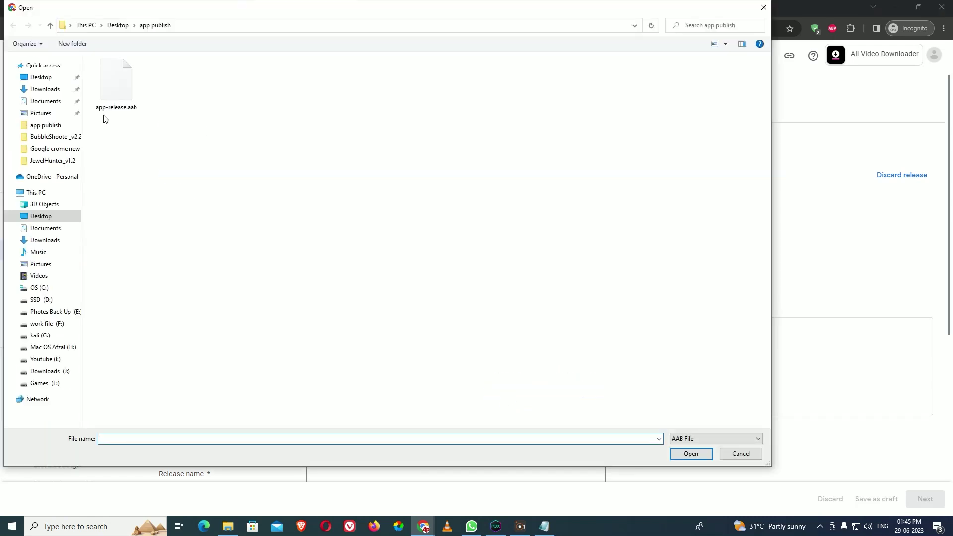
{"action": "double_click", "coordinate": [107, 98]}
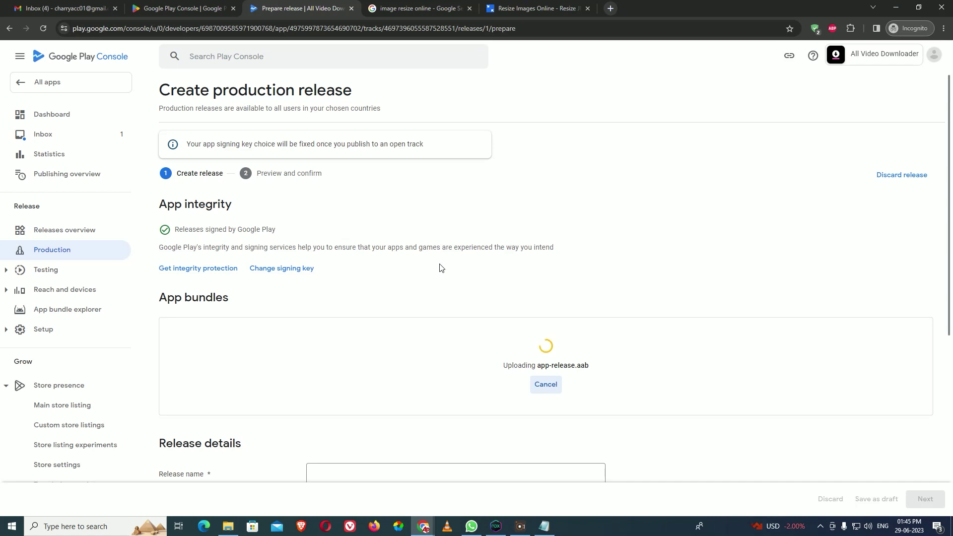
Copy "All Video Downloader - FREE is a powerful app" from the description in Notepad and return to the release form in the browser
{"action": "scroll", "coordinate": [438, 267], "scroll_direction": "down", "scroll_amount": 1}
{"action": "scroll", "coordinate": [442, 268], "scroll_direction": "down", "scroll_amount": 3}
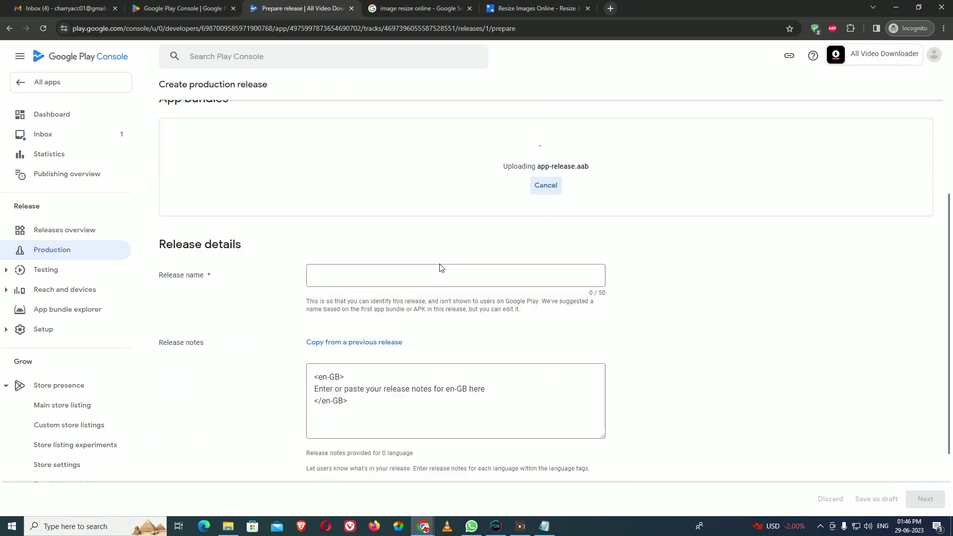
{"action": "left_click_drag", "start_coordinate": [486, 389], "coordinate": [313, 389]}
{"action": "left_click", "coordinate": [544, 526]}
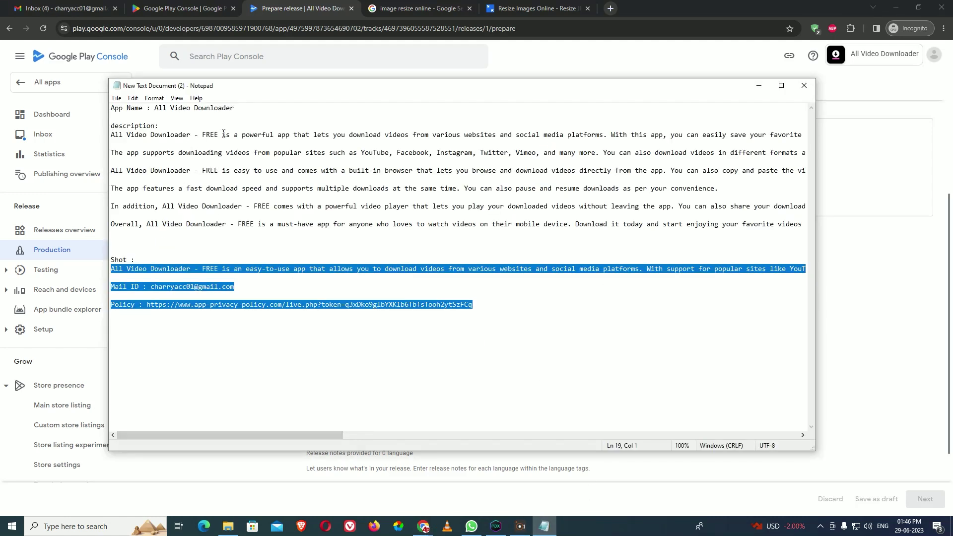
{"action": "left_click_drag", "start_coordinate": [293, 134], "coordinate": [110, 135]}
{"action": "key", "text": "ctrl+c"}
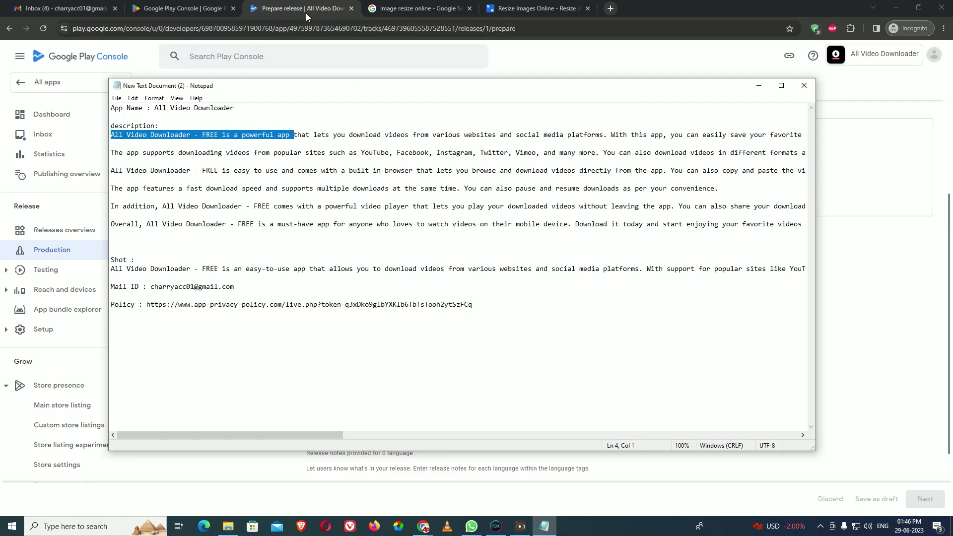
{"action": "left_click", "coordinate": [331, 14]}
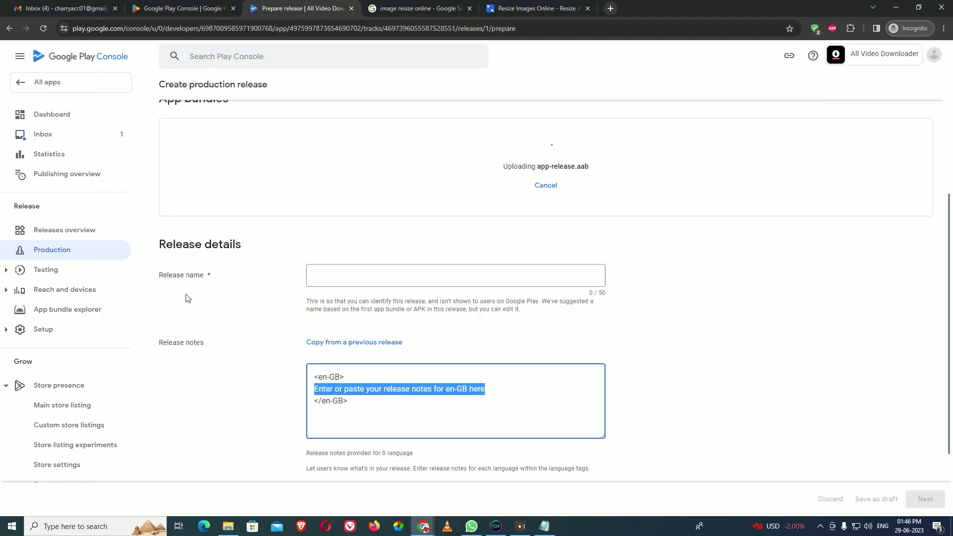
Replace the placeholder between the en-GB tags of the release notes with "All Video Downloader - FREE is a powerful app"
{"action": "left_click", "coordinate": [481, 250]}
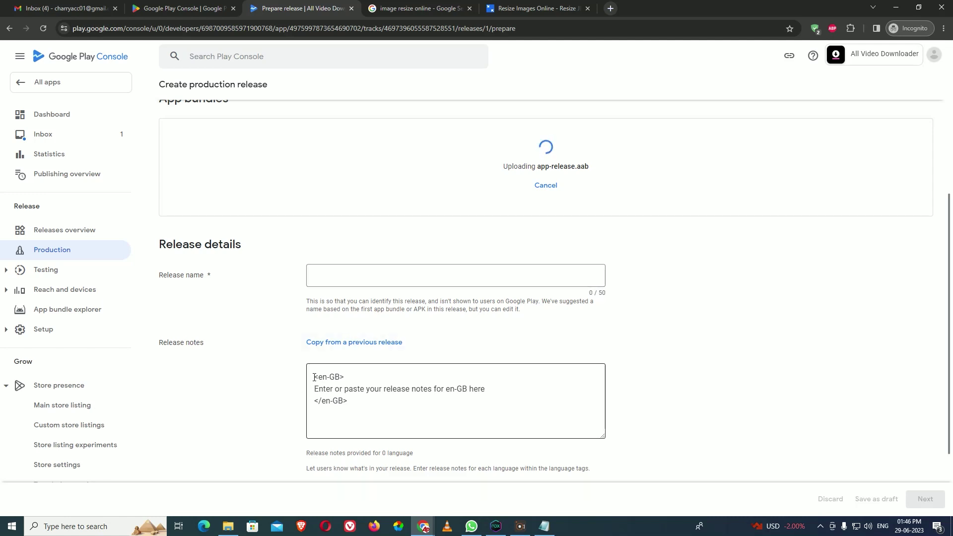
{"action": "left_click_drag", "start_coordinate": [315, 378], "coordinate": [349, 377]}
{"action": "left_click", "coordinate": [264, 358]}
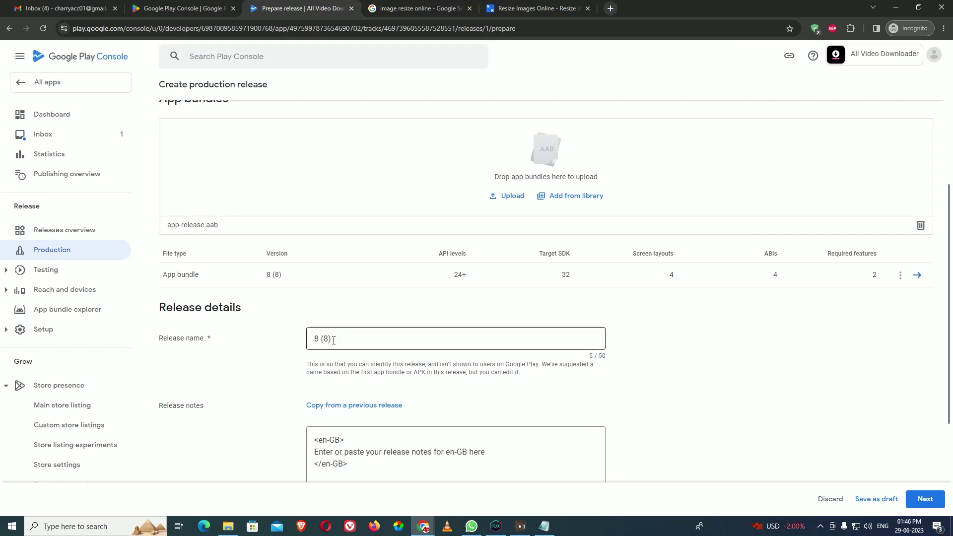
{"action": "scroll", "coordinate": [277, 369], "scroll_direction": "down", "scroll_amount": 2}
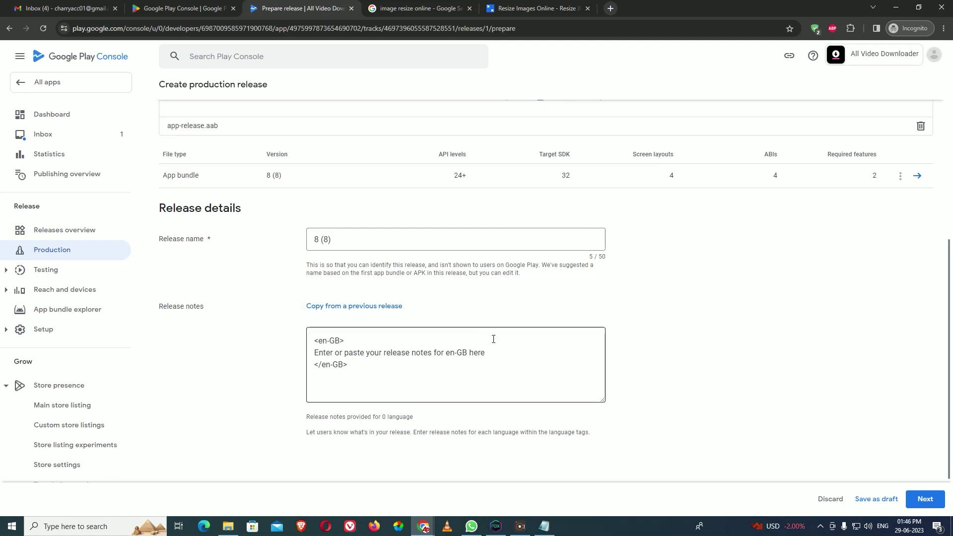
{"action": "left_click_drag", "start_coordinate": [313, 343], "coordinate": [314, 367]}
{"action": "left_click", "coordinate": [503, 356]}
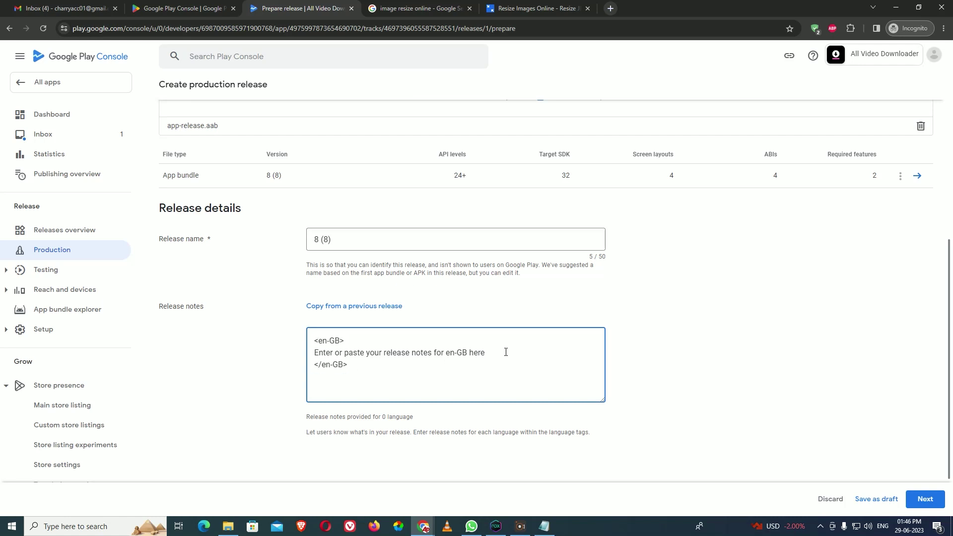
{"action": "left_click_drag", "start_coordinate": [503, 353], "coordinate": [317, 358]}
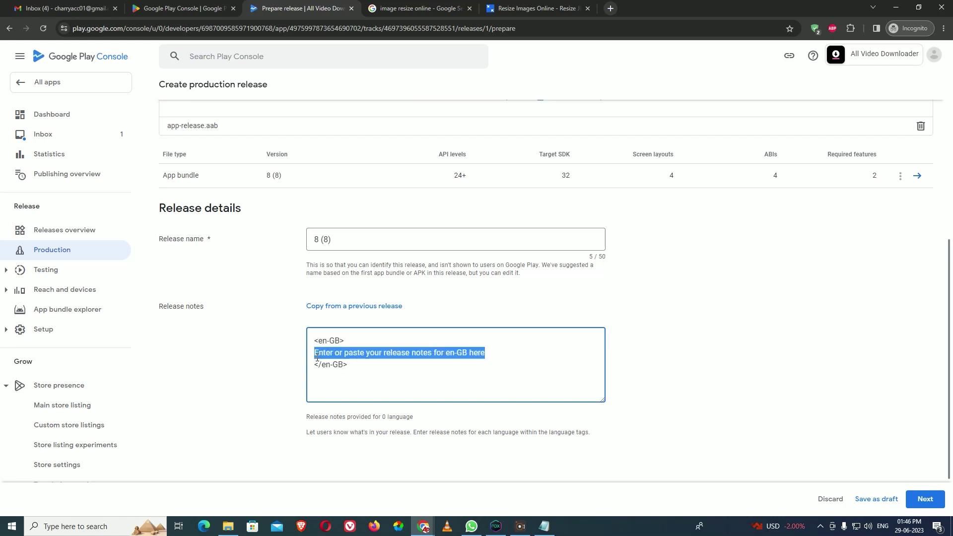
{"action": "key", "text": "ctrl+v"}
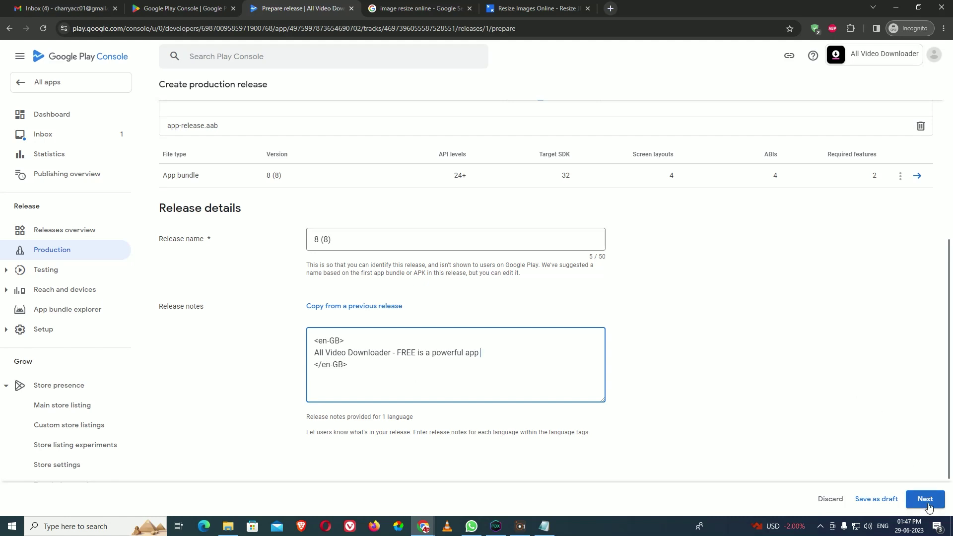
Save the production release as a draft and continue to its preview and confirmation stage
{"action": "left_click", "coordinate": [877, 500]}
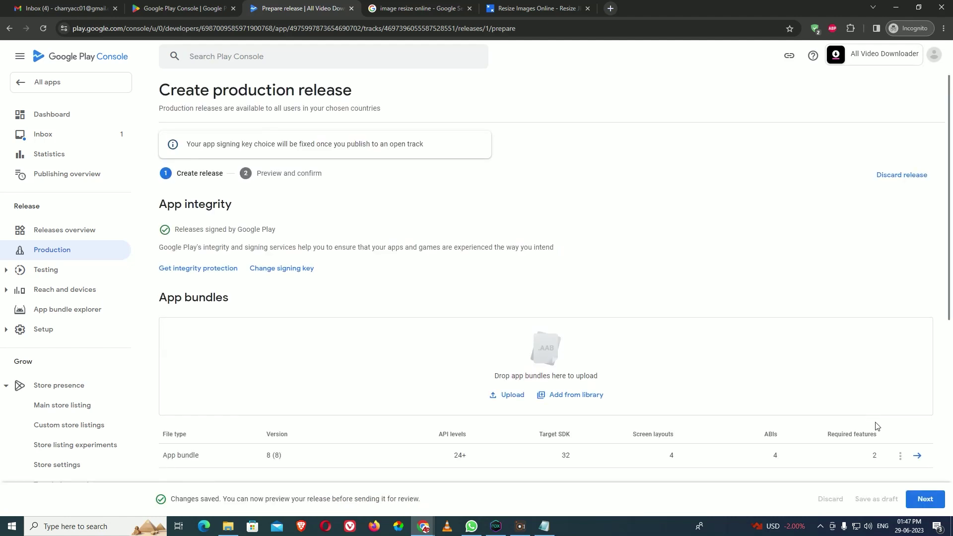
{"action": "scroll", "coordinate": [875, 426], "scroll_direction": "down", "scroll_amount": 4}
{"action": "left_click", "coordinate": [924, 501]}
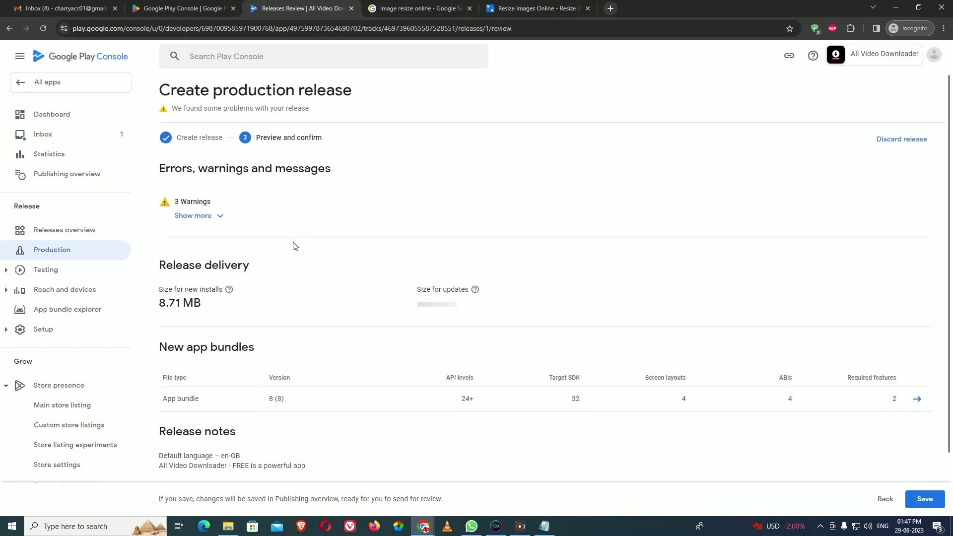
Review the details of the release warnings and save the production release
{"action": "left_click", "coordinate": [208, 215]}
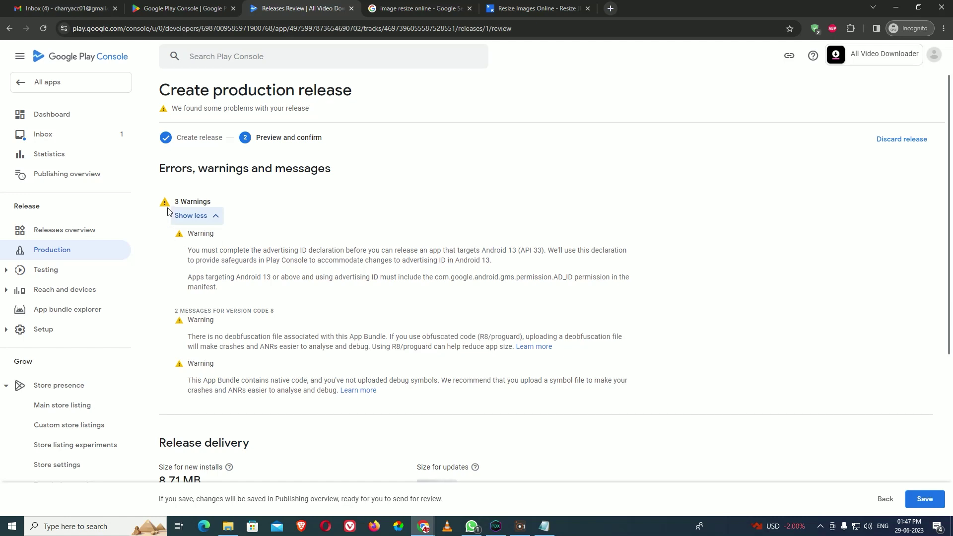
{"action": "left_click", "coordinate": [212, 217]}
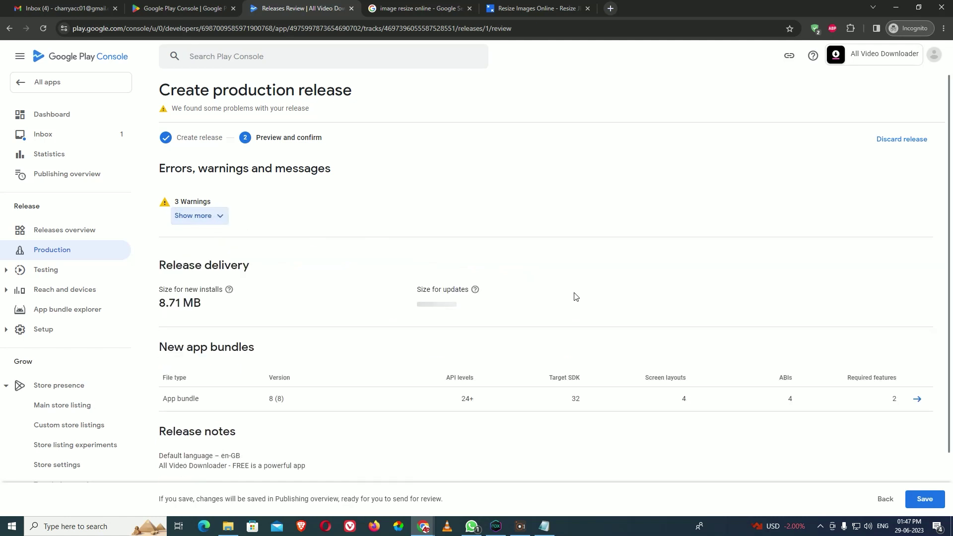
{"action": "left_click", "coordinate": [922, 499]}
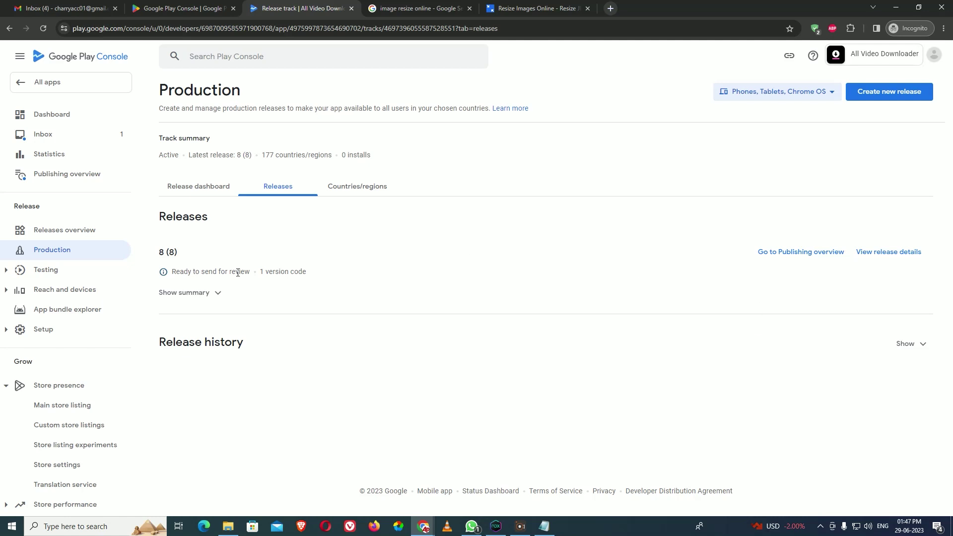
Check the release summary, open the publishing overview for the release and go through its introduction
{"action": "left_click", "coordinate": [209, 297]}
{"action": "left_click", "coordinate": [211, 294]}
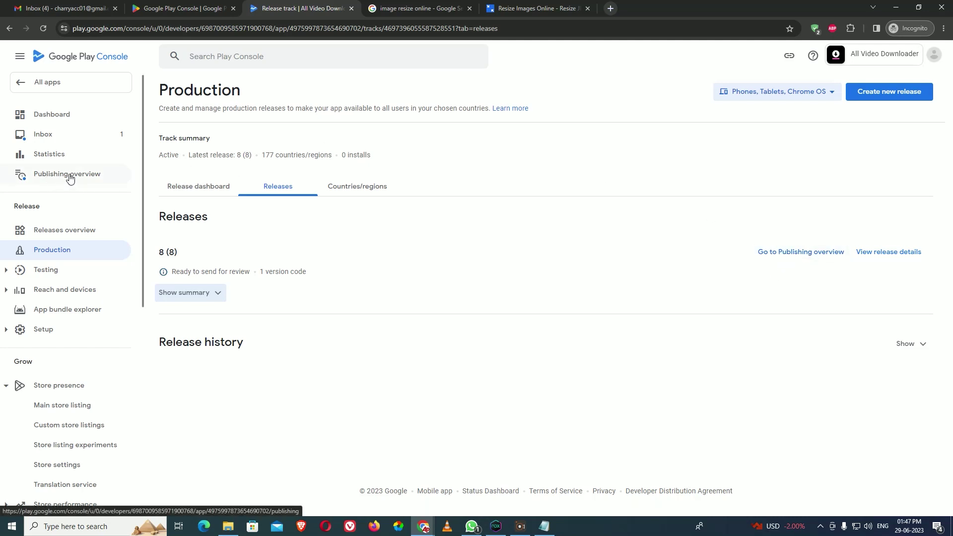
{"action": "left_click", "coordinate": [815, 262]}
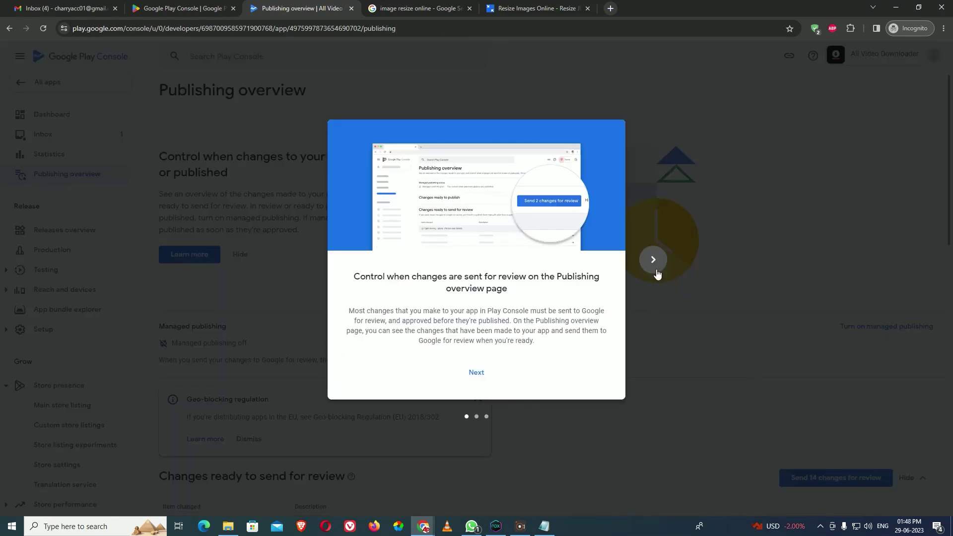
{"action": "left_click", "coordinate": [654, 259]}
{"action": "left_click", "coordinate": [654, 259]}
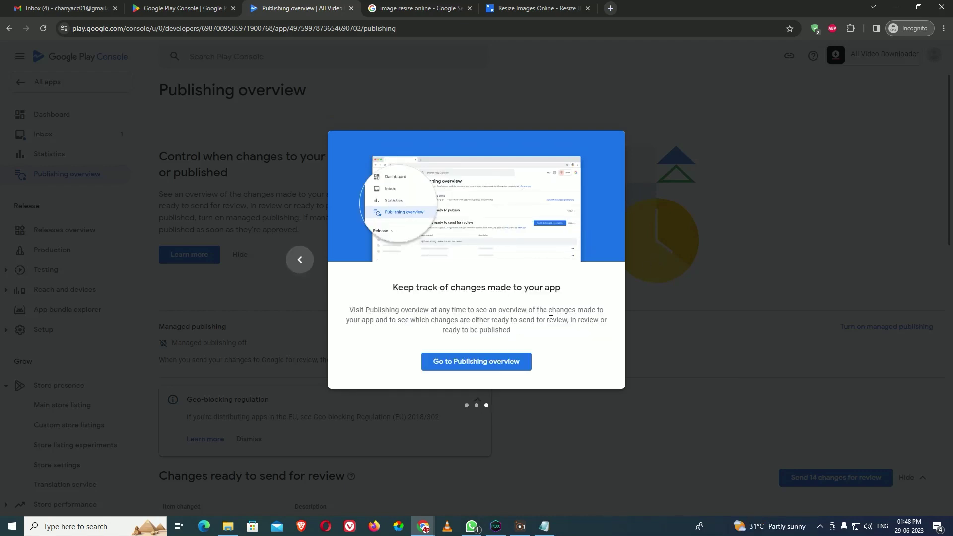
{"action": "left_click", "coordinate": [512, 361]}
Review the pending changes, send them all to Google for review and return to the list of all apps
{"action": "scroll", "coordinate": [591, 353], "scroll_direction": "down", "scroll_amount": 12}
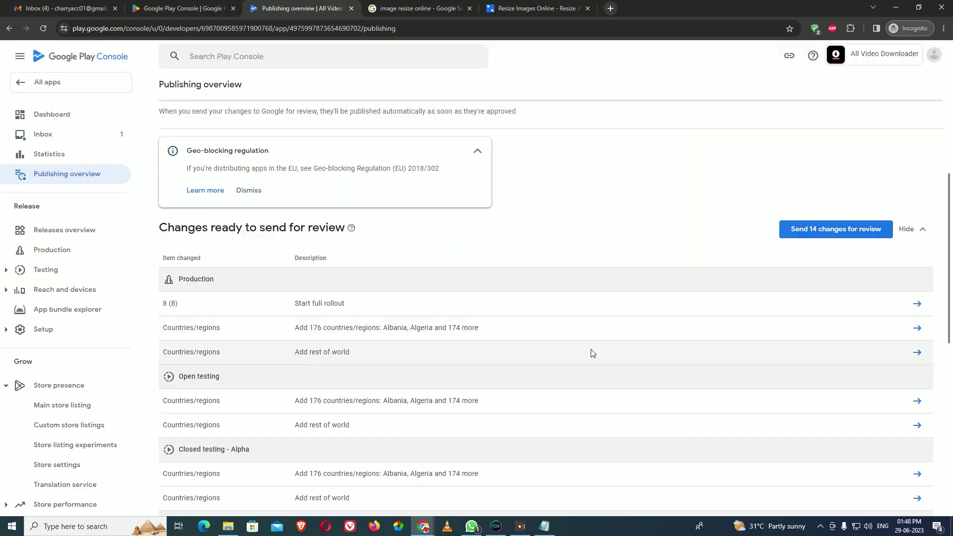
{"action": "scroll", "coordinate": [591, 354], "scroll_direction": "down", "scroll_amount": 2}
{"action": "scroll", "coordinate": [591, 353], "scroll_direction": "up", "scroll_amount": 10}
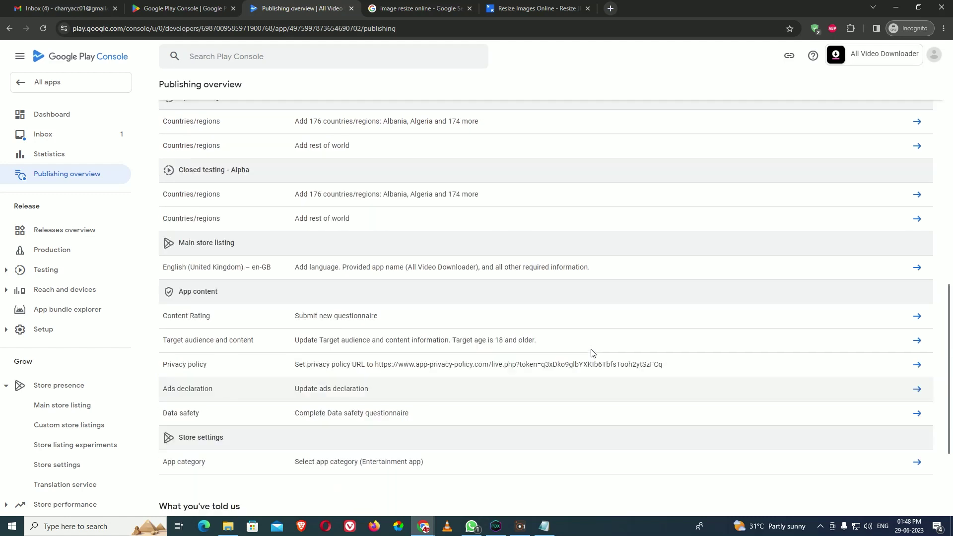
{"action": "scroll", "coordinate": [593, 353], "scroll_direction": "up", "scroll_amount": 2}
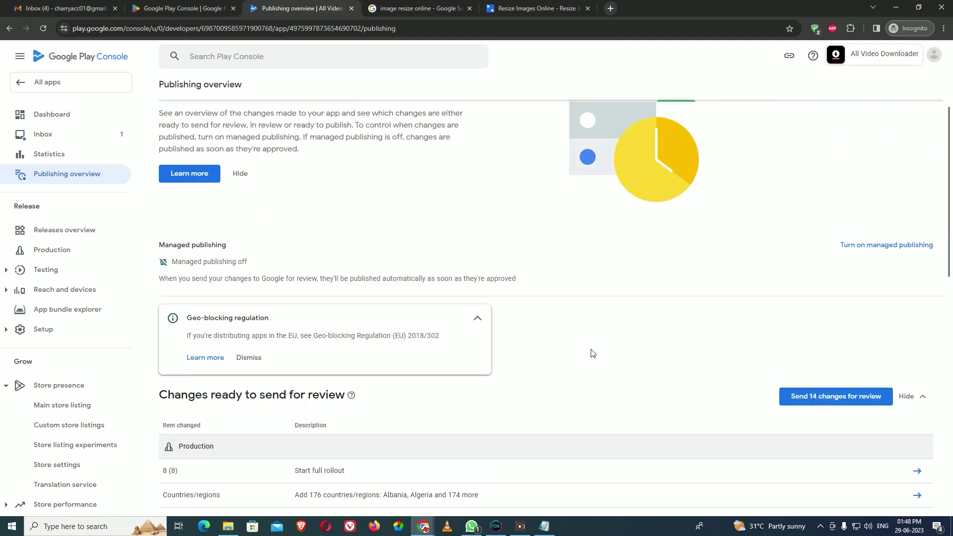
{"action": "left_click", "coordinate": [814, 407]}
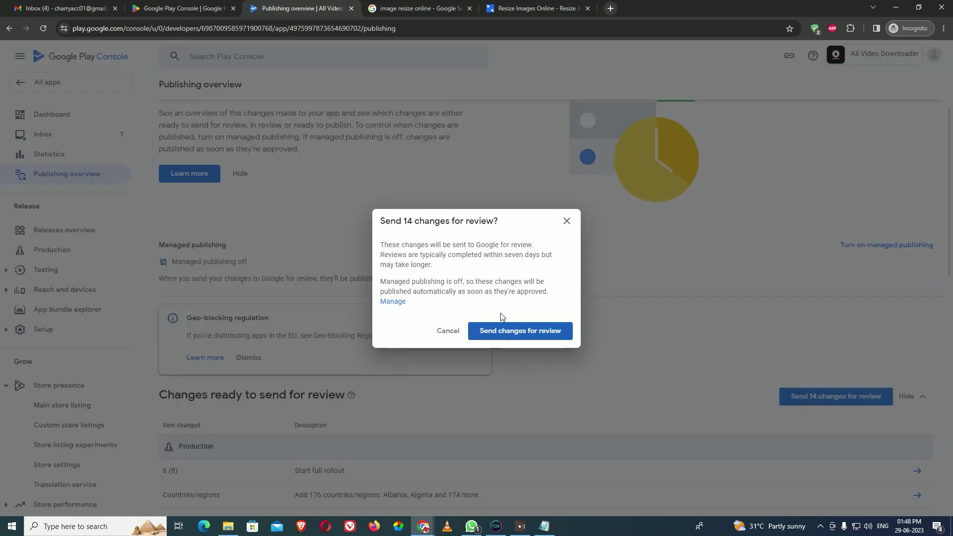
{"action": "left_click", "coordinate": [492, 335]}
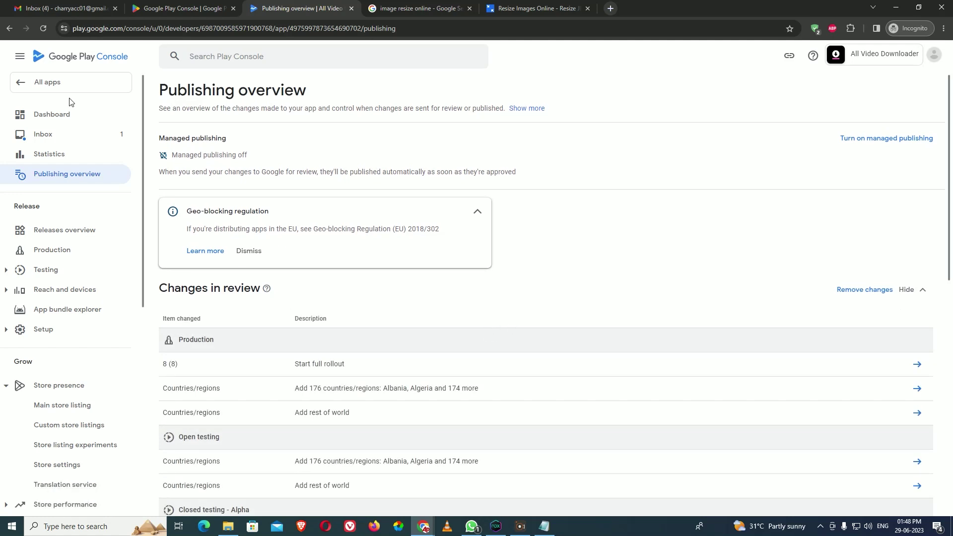
{"action": "left_click", "coordinate": [67, 81]}
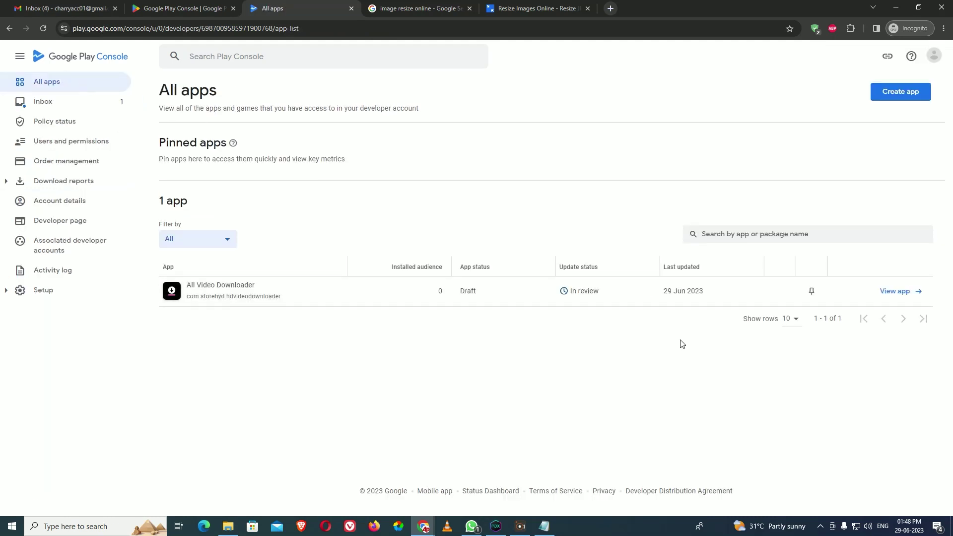